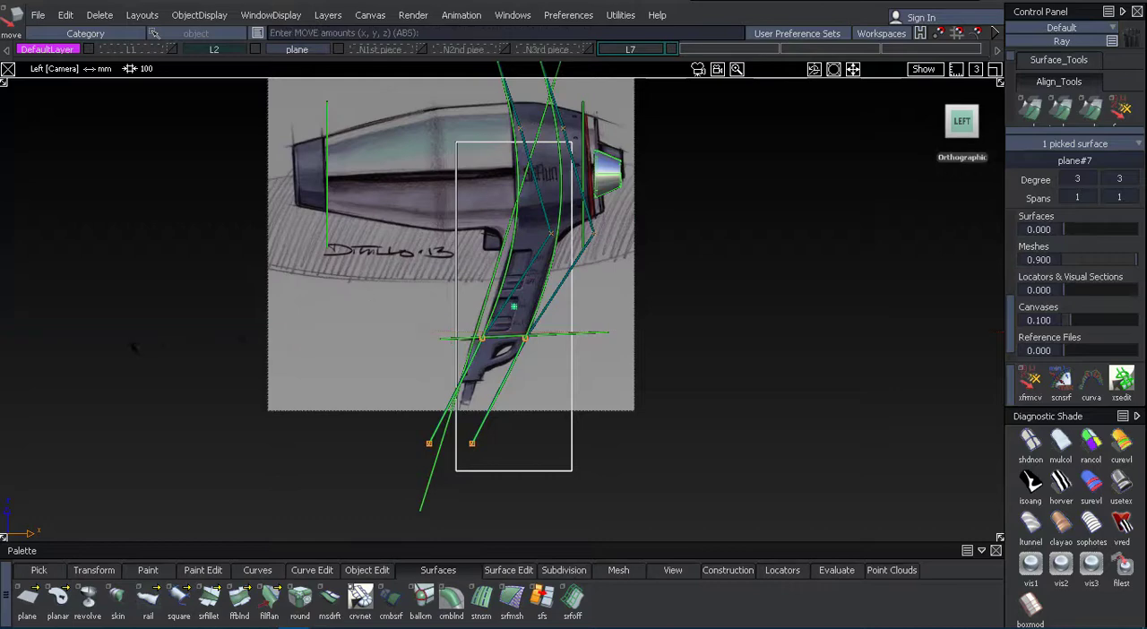
Adjust the position of the tall vertical plane over the dryer's handle in the side view.
ctrl+shift+drag(130, 451, 237, 397)
key(alt+shift)
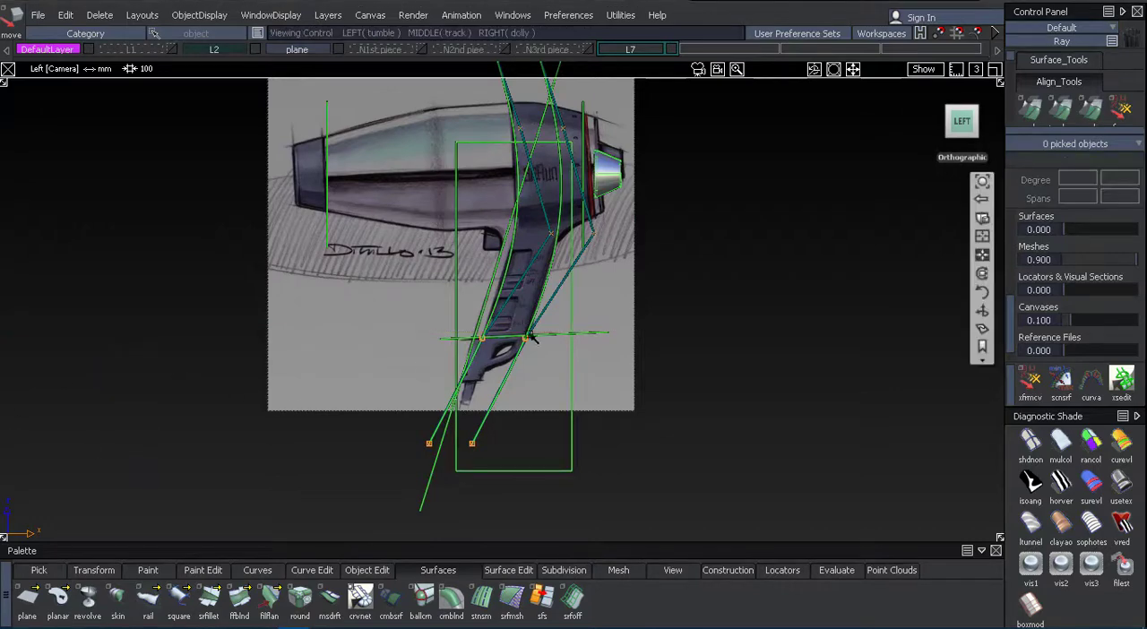
click(572, 455)
drag(661, 472, 664, 447)
ctrl+shift+middle_drag(664, 447, 666, 441)
click(984, 121)
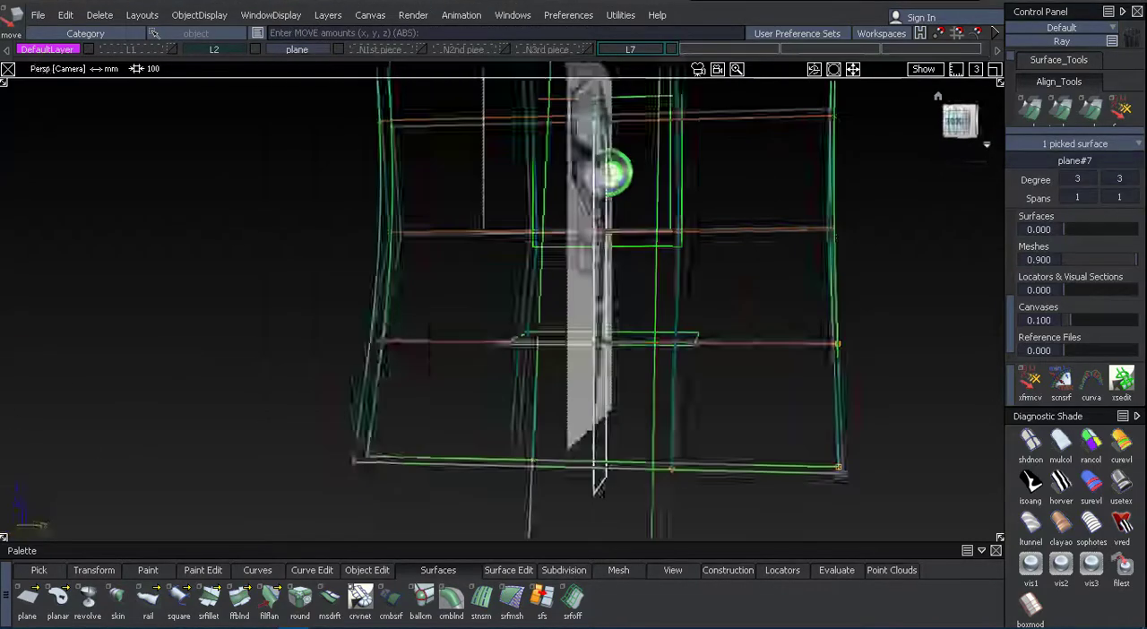
Show the N1st piece and N2nd piece layers and examine how the vertical plane sits against the dryer body.
click(421, 50)
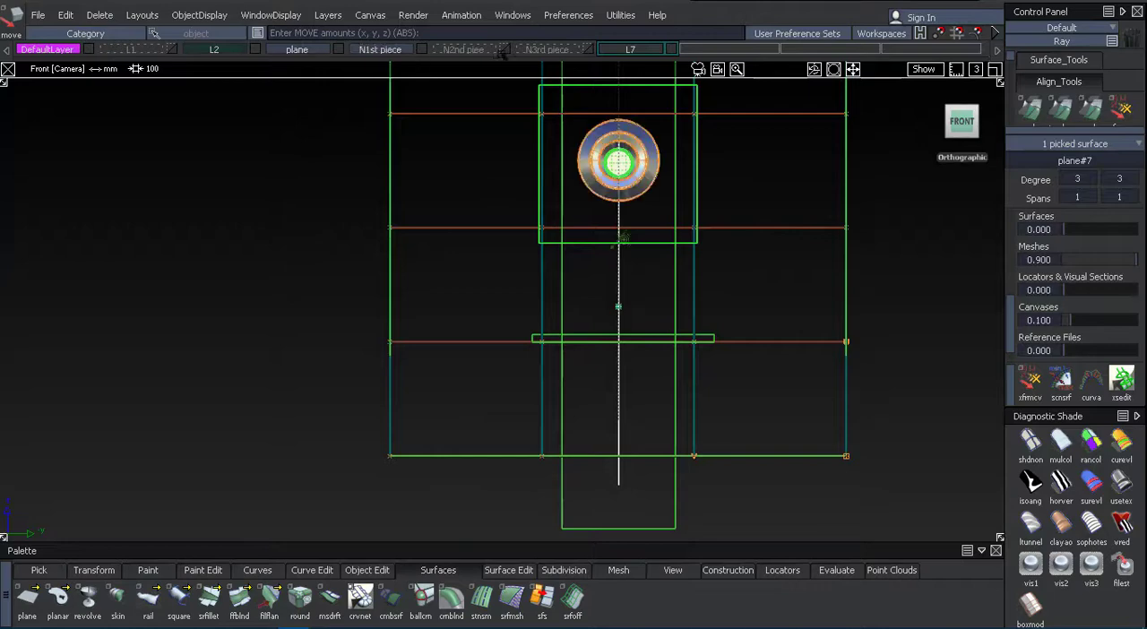
click(505, 50)
middle_drag(274, 263, 288, 265)
ctrl+shift+drag(225, 371, 336, 325)
alt+shift+drag(483, 331, 442, 347)
alt+shift+right_drag(442, 348, 506, 353)
alt+shift+drag(701, 333, 403, 302)
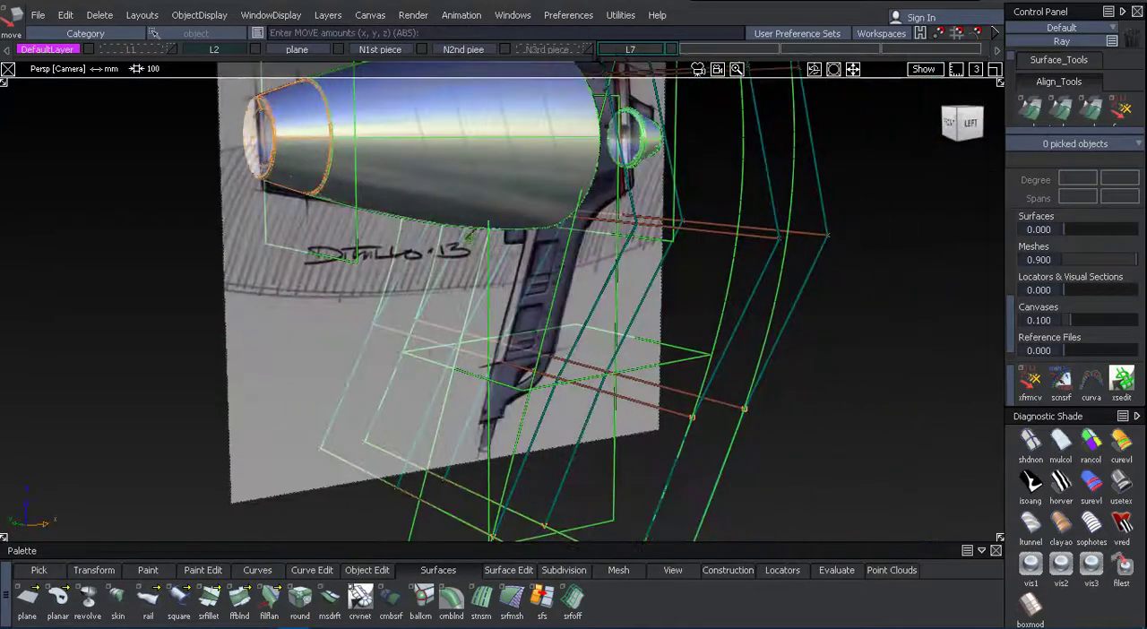
ctrl+shift+drag(687, 475, 594, 492)
click(673, 472)
ctrl+shift+drag(865, 414, 941, 383)
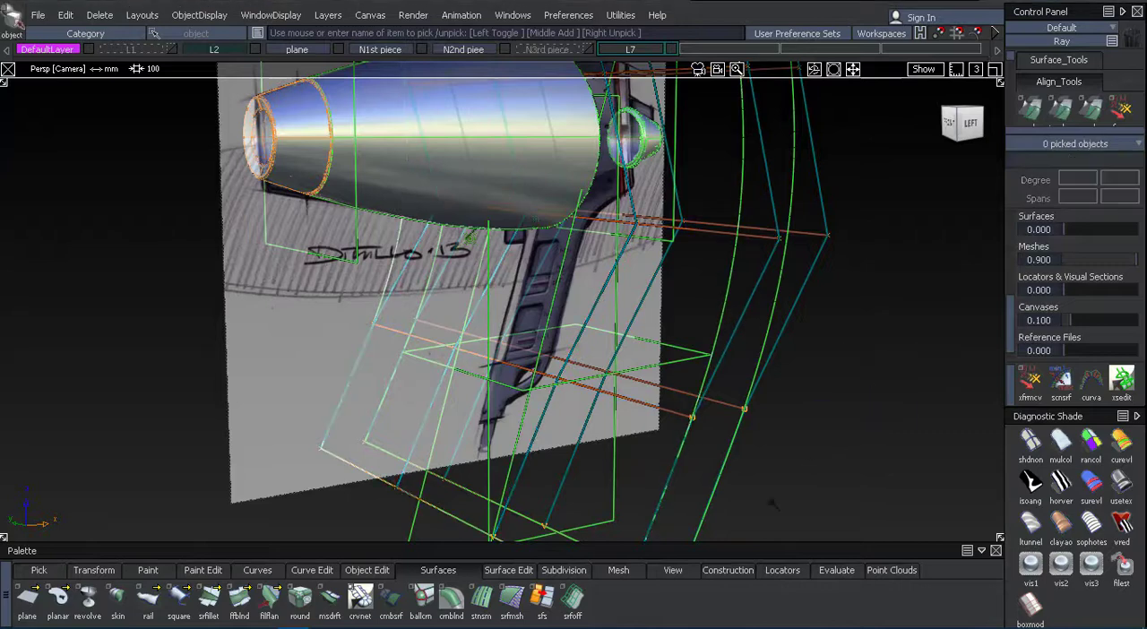
Create a new layer L8 and assign the tall vertical plane to it.
alt+shift+drag(599, 367, 630, 536)
click(629, 513)
click(327, 15)
click(338, 35)
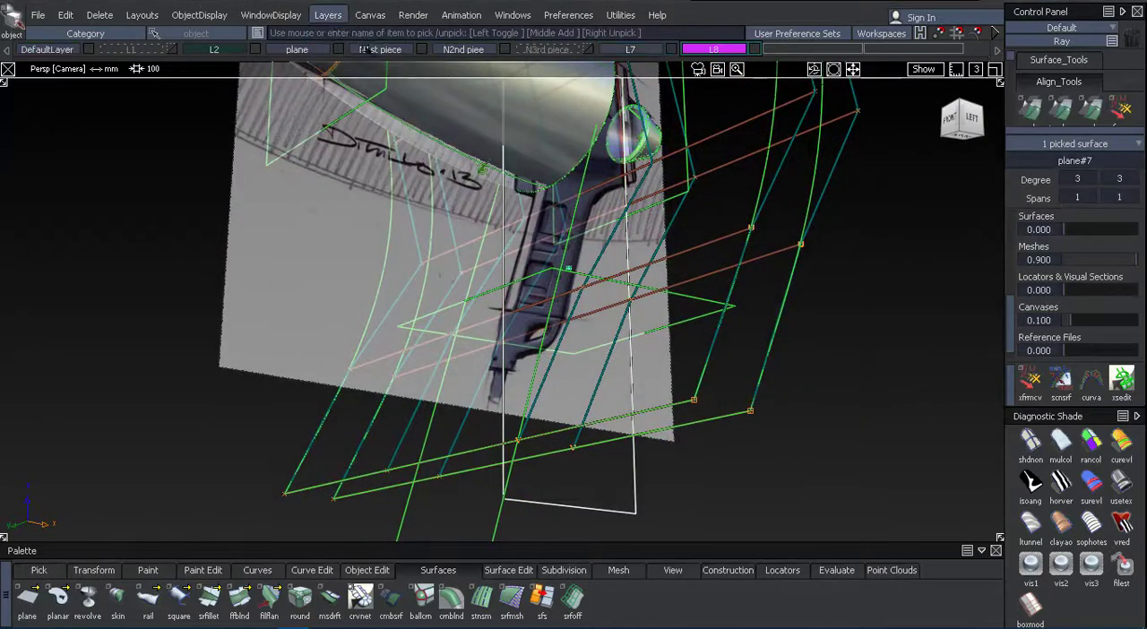
click(716, 51)
click(717, 63)
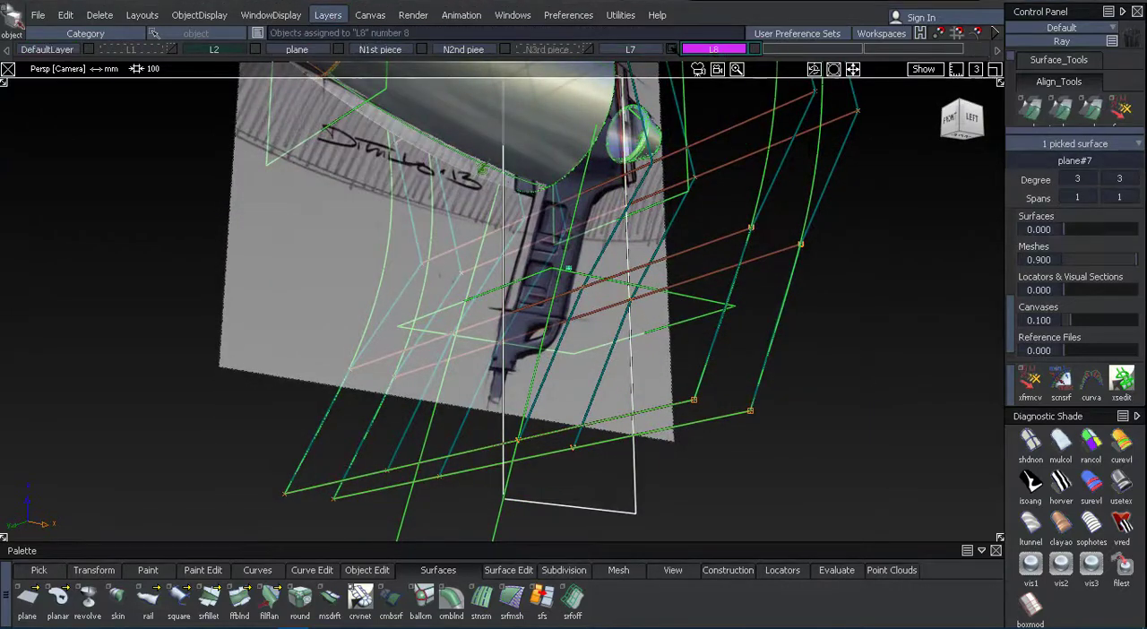
Hide the N2nd piece, N1st piece and plane layers, leaving the vertical plane over the sketch.
click(505, 50)
click(423, 50)
click(338, 51)
click(627, 208)
alt+shift+drag(630, 210, 632, 378)
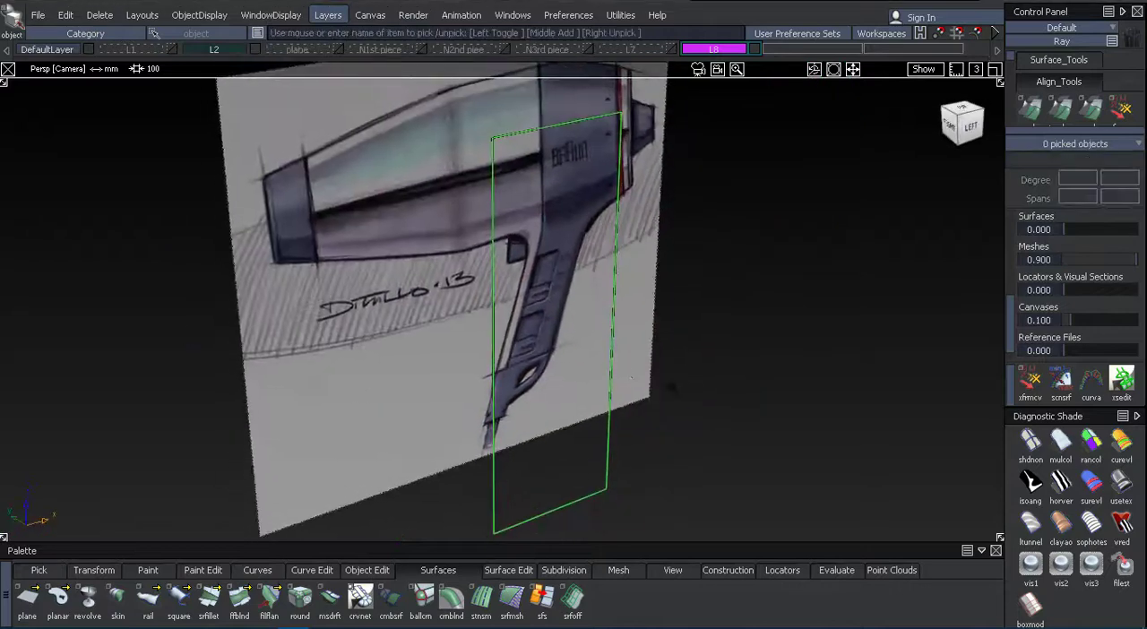
Turn on the CV and hull display for the tall vertical plane.
click(554, 332)
scroll(1066, 232, up, 6)
click(1082, 239)
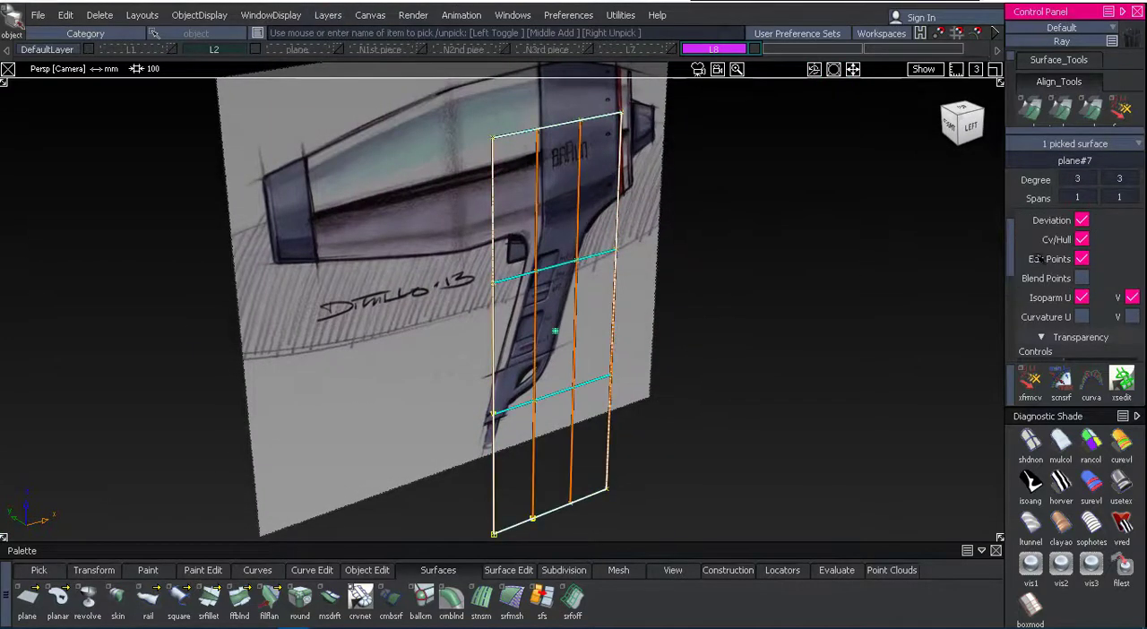
Move the vertical plane's two outer lengthwise hulls along Y to bow it into a curved surface.
ctrl+shift+drag(912, 352, 916, 325)
ctrl+shift+drag(857, 194, 860, 311)
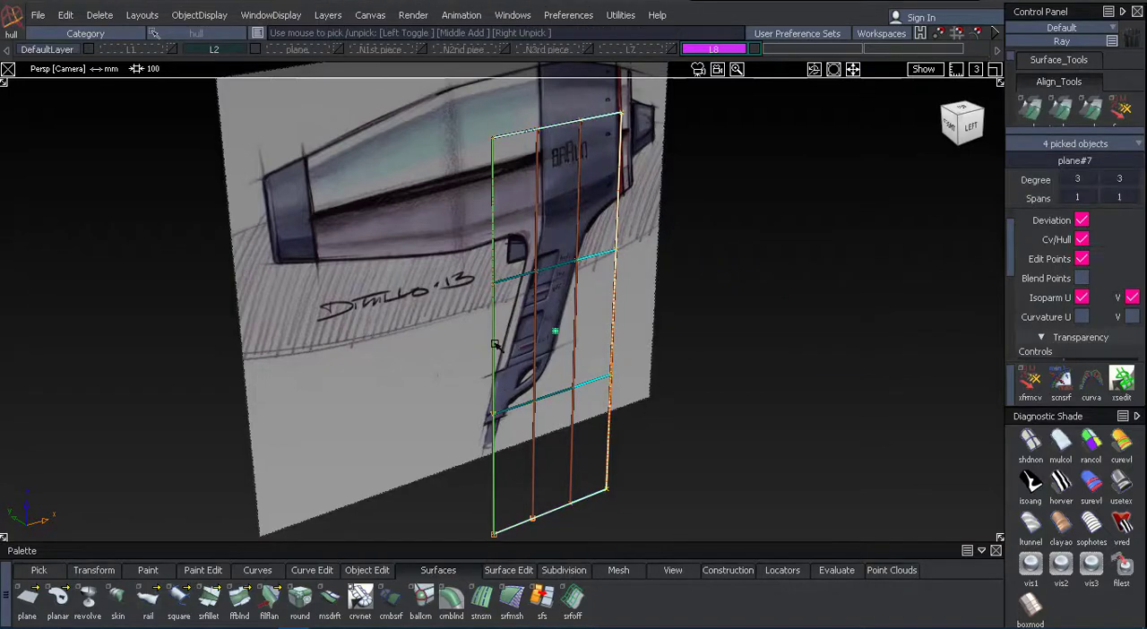
ctrl+shift+right_drag(768, 370, 770, 414)
middle_drag(780, 412, 763, 402)
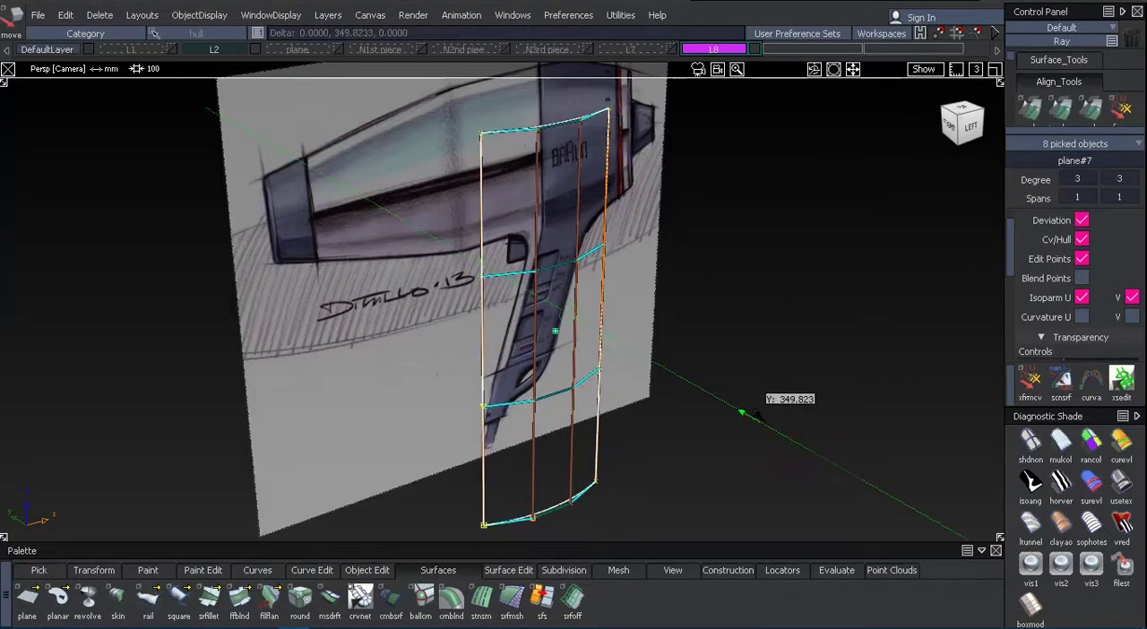
mouse_move(754, 412)
ctrl+shift+mouse_down()
mouse_move(758, 362)
mouse_move(887, 359)
mouse_move(834, 366)
mouse_move(746, 421)
ctrl+shift+mouse_up()
Pick the curved plane's lengthwise edge hull and adjust its offset to refine the bow.
ctrl+shift+drag(752, 251, 763, 370)
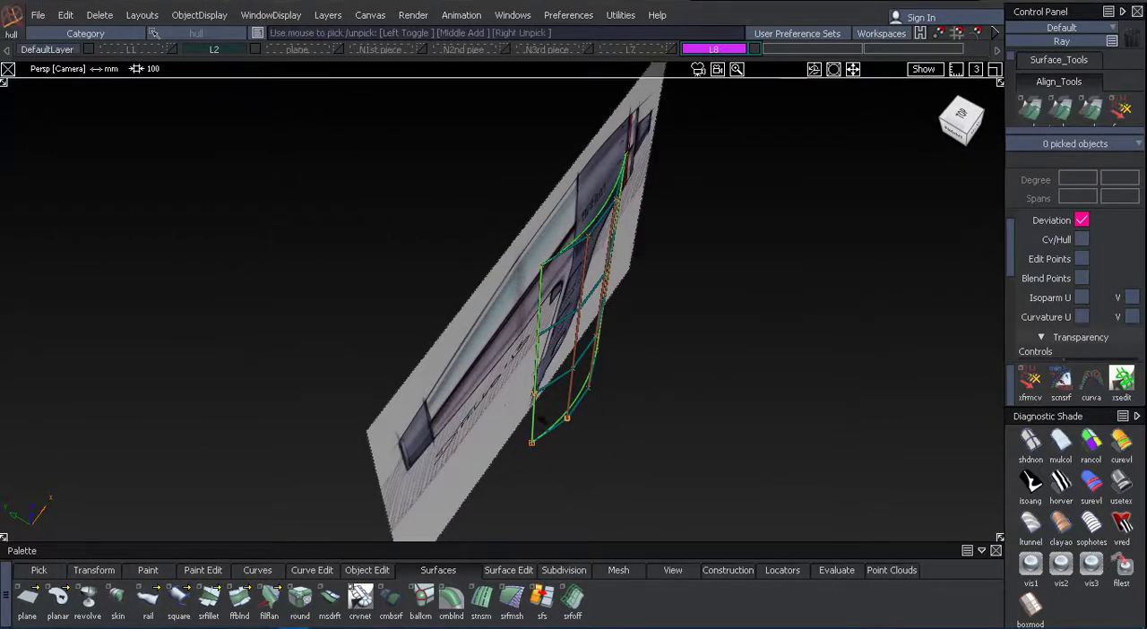
click(534, 416)
alt+shift+drag(689, 400, 610, 380)
ctrl+shift+right_drag(676, 386, 674, 340)
middle_drag(676, 336, 683, 340)
mouse_move(688, 348)
alt+shift+mouse_down()
mouse_move(660, 422)
mouse_move(783, 422)
mouse_move(721, 408)
alt+shift+mouse_up()
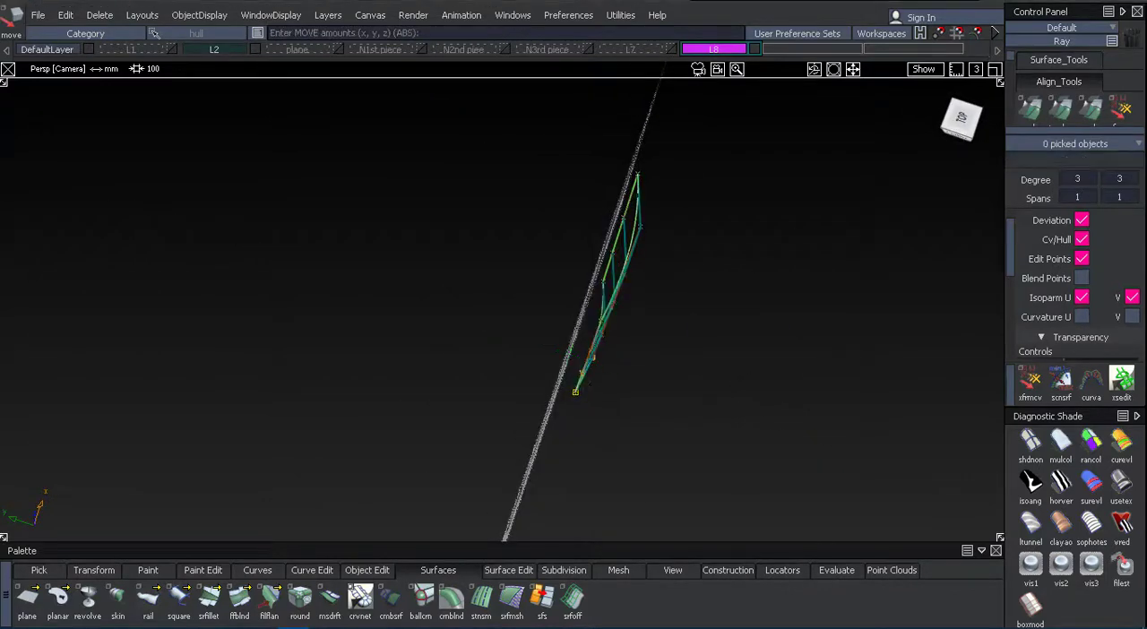
Switch to the left view, show the plane layer and hide layer L2.
alt+shift+drag(610, 295, 395, 161)
click(965, 125)
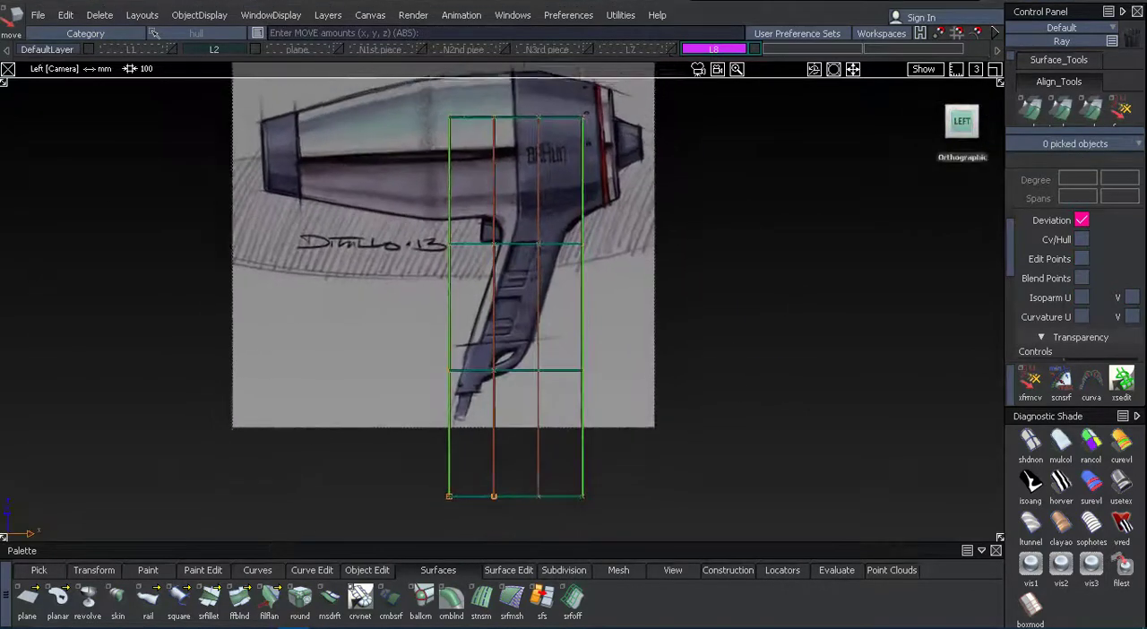
mouse_move(760, 315)
alt+shift+right_down()
mouse_move(745, 341)
mouse_move(828, 304)
mouse_move(627, 227)
alt+shift+right_up()
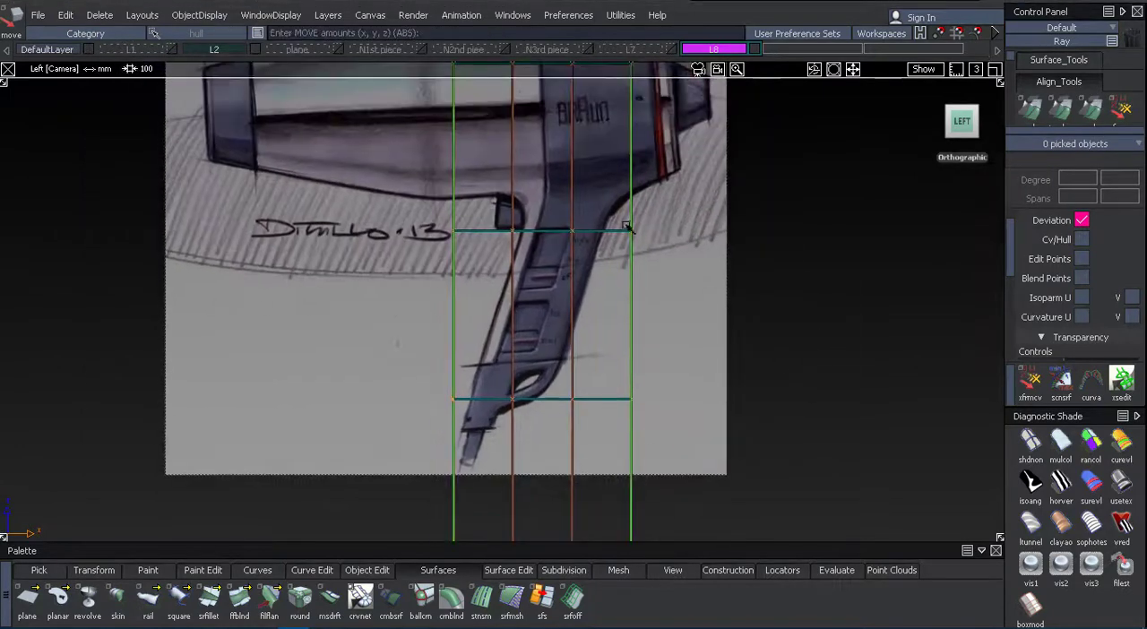
click(336, 49)
ctrl+shift+drag(327, 227, 294, 278)
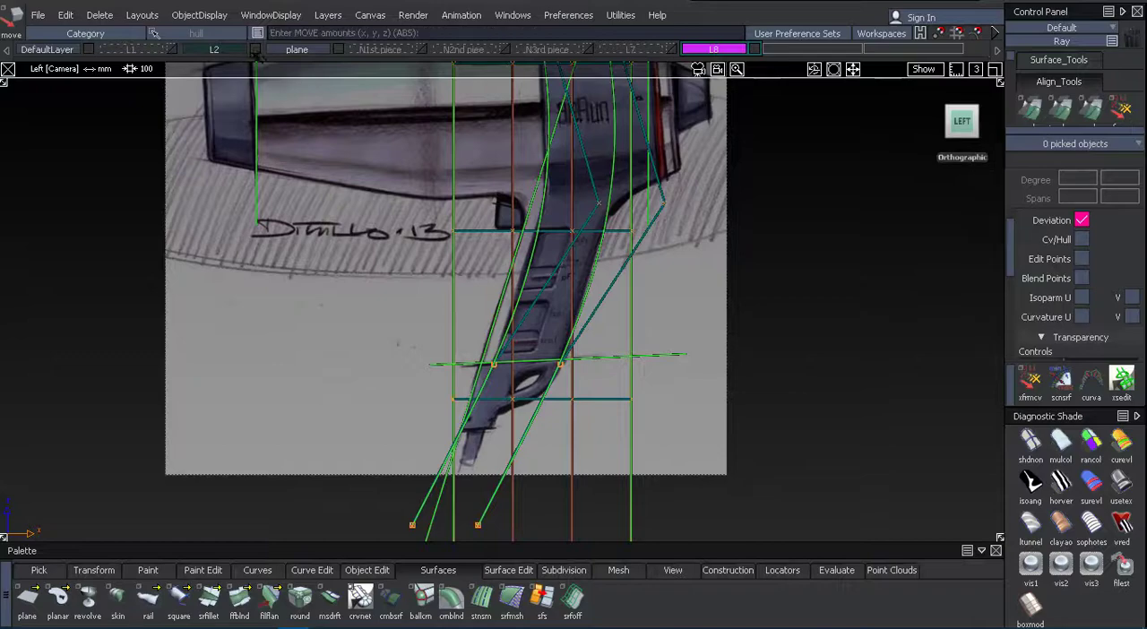
click(255, 49)
Try to assign the curved vertical plane to layer L1.
mouse_move(230, 218)
ctrl+shift+mouse_down()
mouse_move(219, 254)
mouse_move(430, 281)
mouse_move(325, 254)
mouse_move(295, 230)
mouse_move(310, 225)
mouse_move(307, 242)
ctrl+shift+mouse_up()
alt+shift+right_drag(211, 452, 164, 432)
ctrl+shift+drag(394, 358, 394, 327)
click(465, 336)
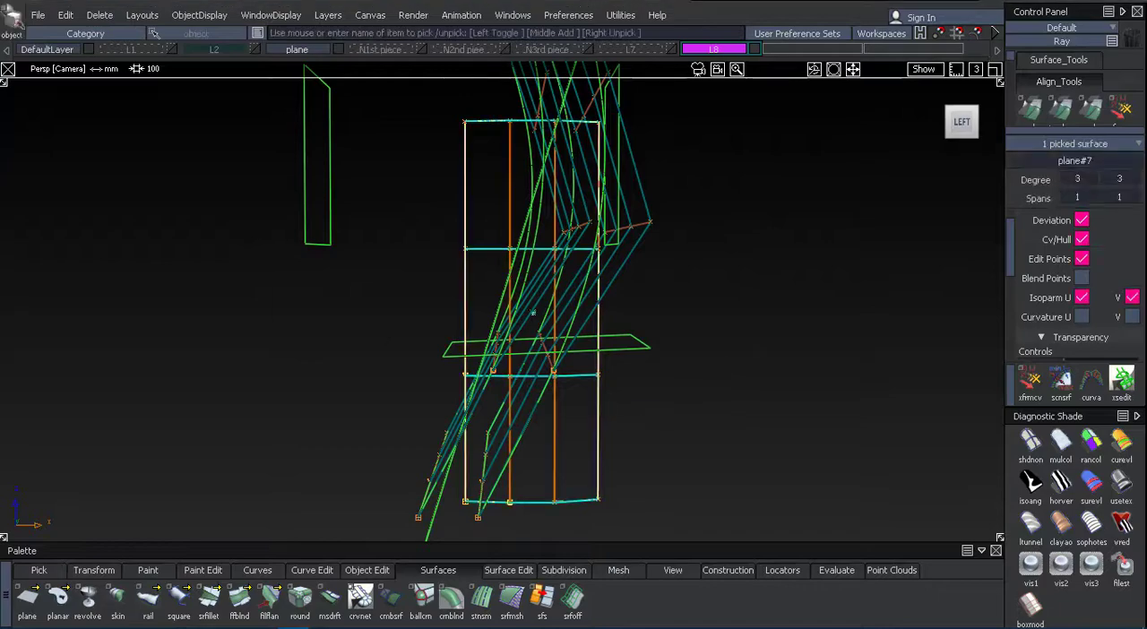
drag(130, 52, 120, 66)
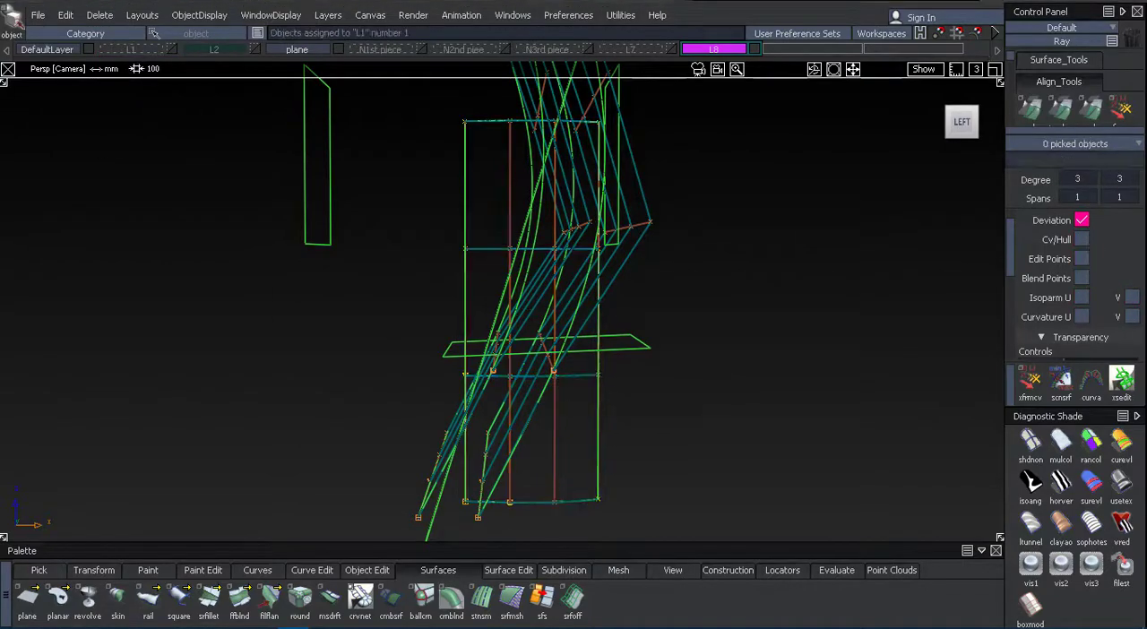
Show layer L2 with the sketch again and return to the left view of the construction surfaces.
alt+shift+drag(354, 328, 77, 366)
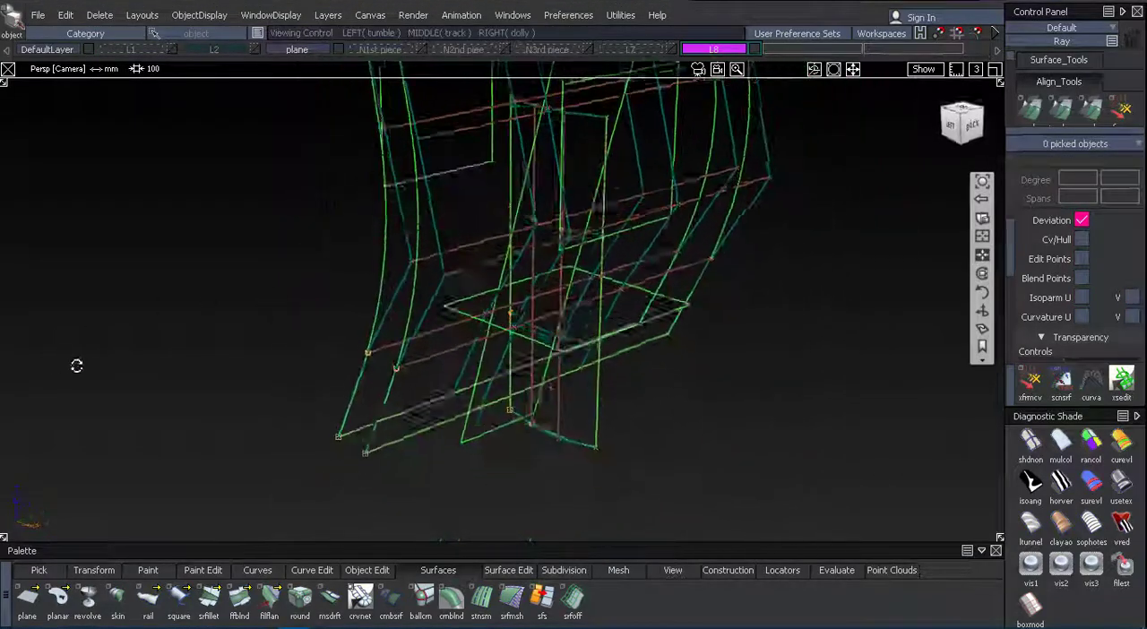
alt+shift+drag(359, 300, 299, 284)
ctrl+shift+drag(299, 284, 252, 334)
click(601, 455)
click(361, 268)
alt+shift+drag(367, 261, 510, 232)
click(257, 50)
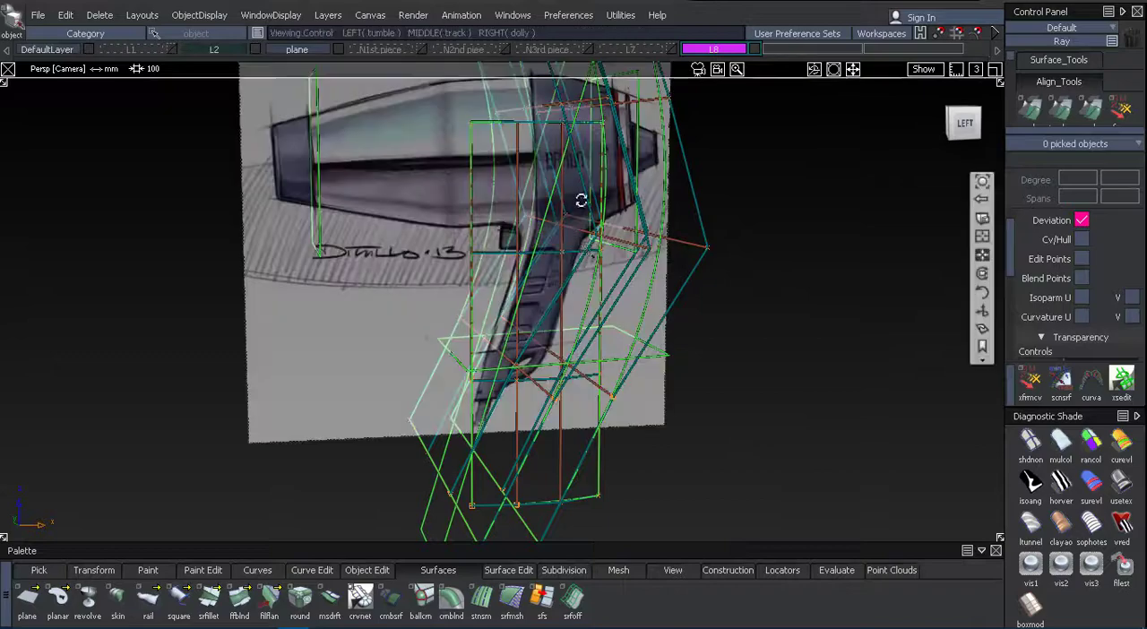
mouse_move(581, 199)
alt+shift+mouse_down()
mouse_move(560, 204)
mouse_move(557, 255)
alt+shift+mouse_up()
alt+shift+click(962, 123)
mouse_move(962, 123)
alt+shift+right_down()
mouse_move(858, 292)
mouse_move(883, 254)
alt+shift+right_up()
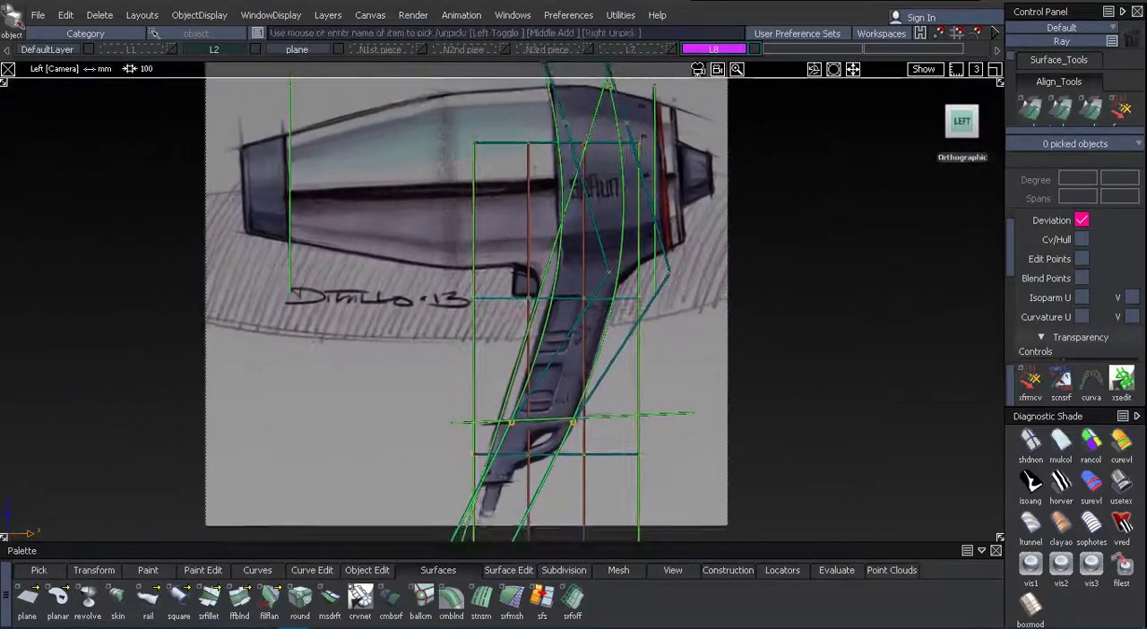
Duplicate the horizontal plane at the handle's lower end and move the copy up in Z to the dryer's body.
mouse_move(565, 457)
alt+shift+mouse_down()
mouse_move(745, 443)
mouse_move(711, 445)
alt+shift+mouse_up()
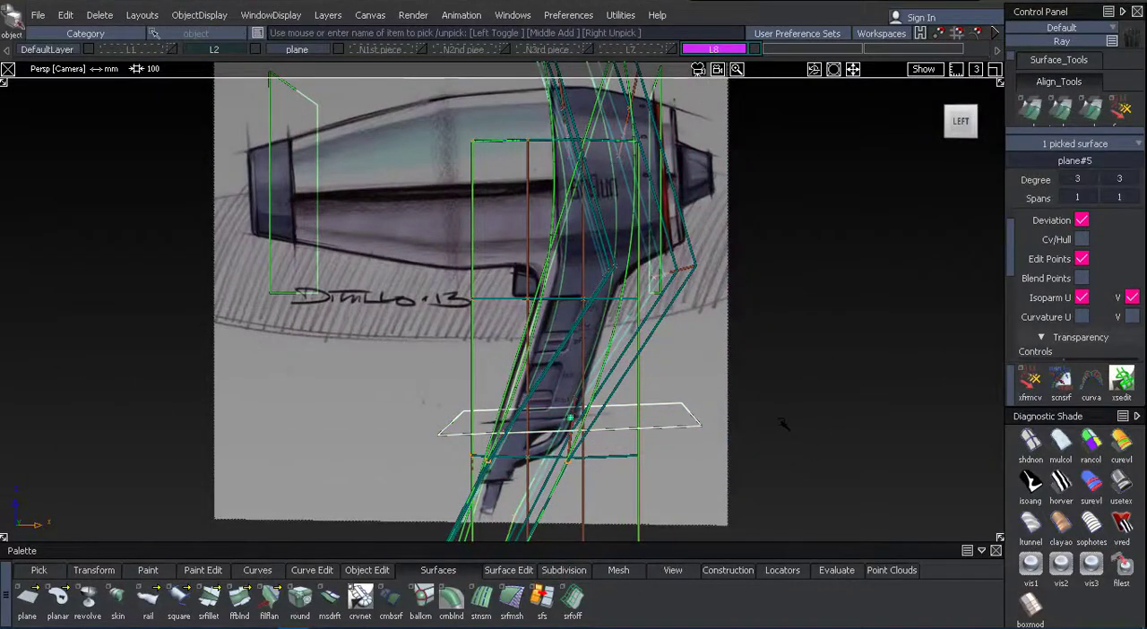
click(961, 122)
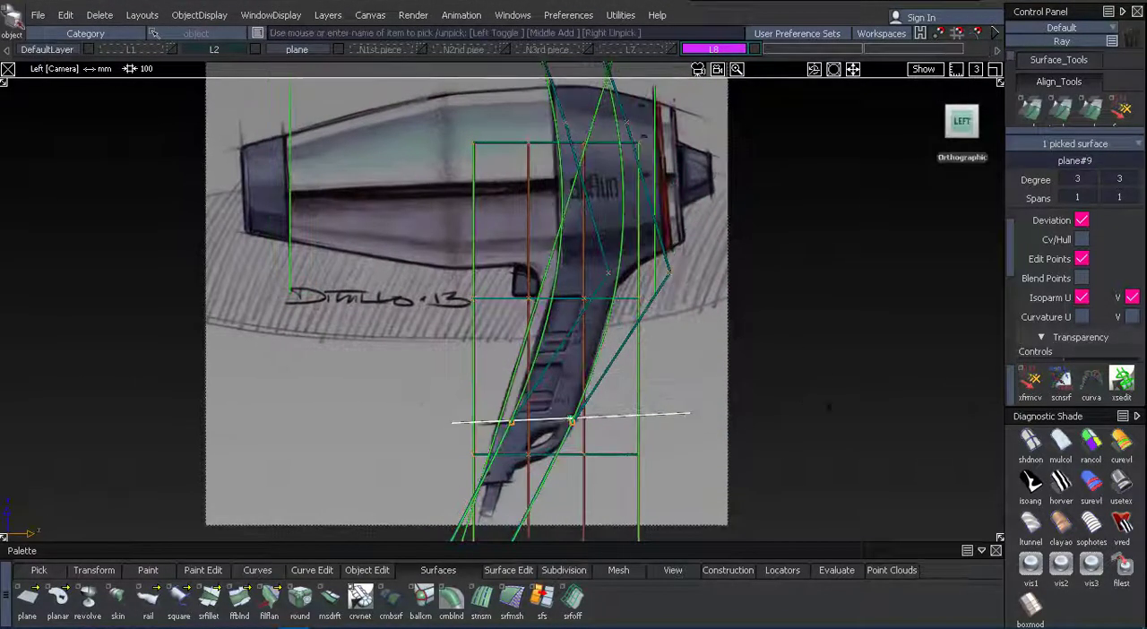
right_drag(833, 407, 849, 184)
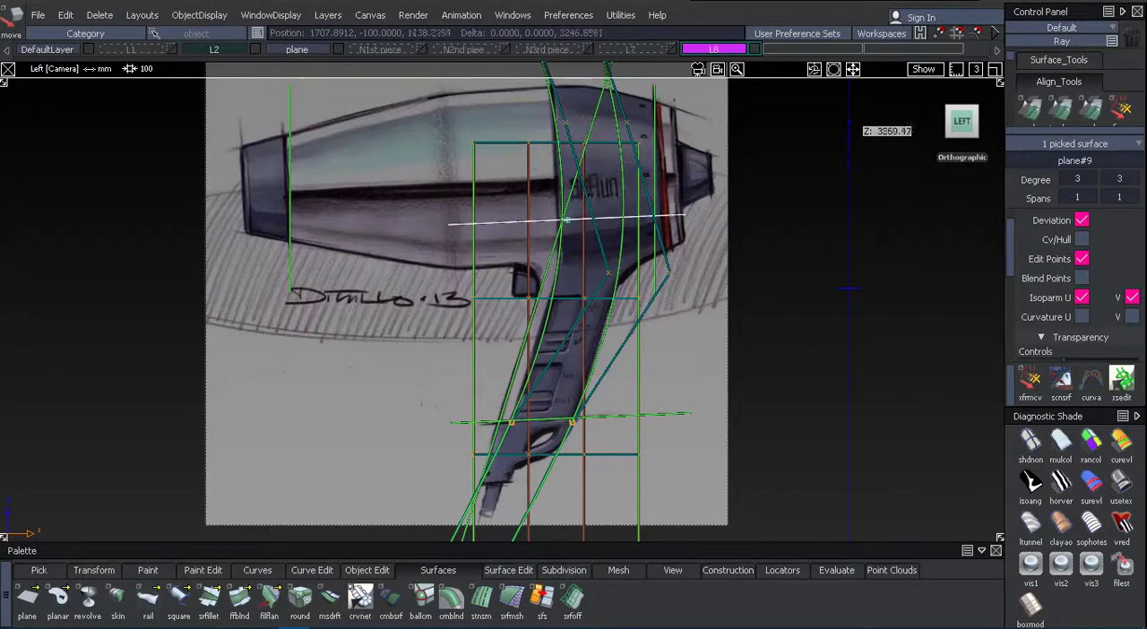
click(846, 235)
alt+shift+drag(847, 234, 722, 301)
Assign the duplicated horizontal plane at the dryer's body to layer L8.
click(339, 49)
alt+shift+drag(537, 170, 528, 134)
click(339, 47)
ctrl+shift+drag(778, 183, 777, 161)
alt+shift+drag(778, 171, 691, 215)
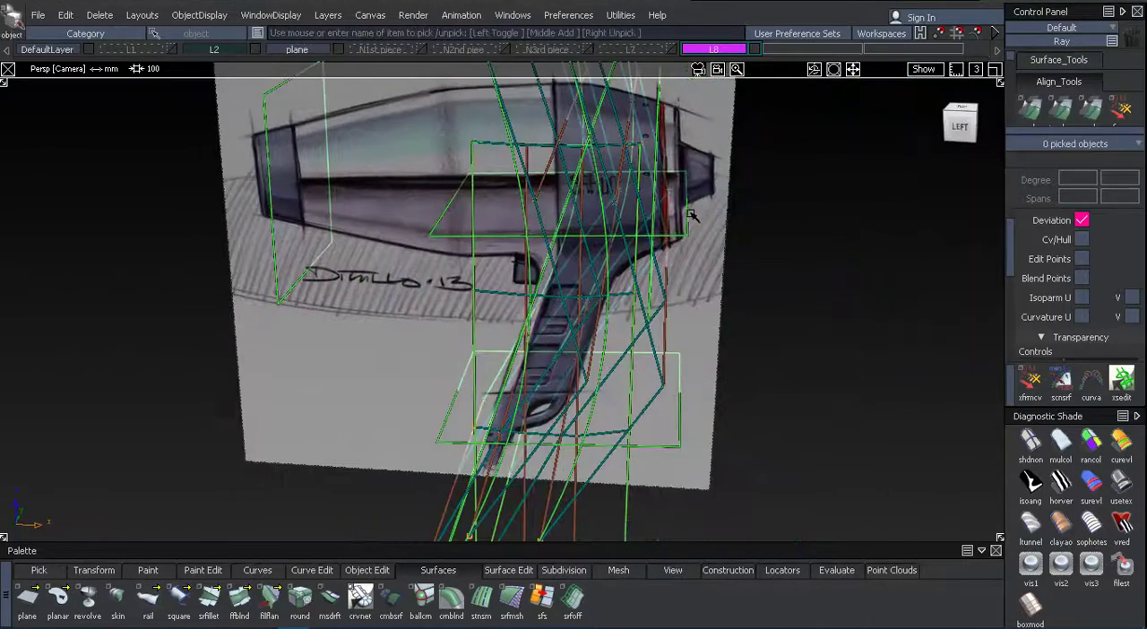
drag(728, 52, 729, 79)
click(351, 95)
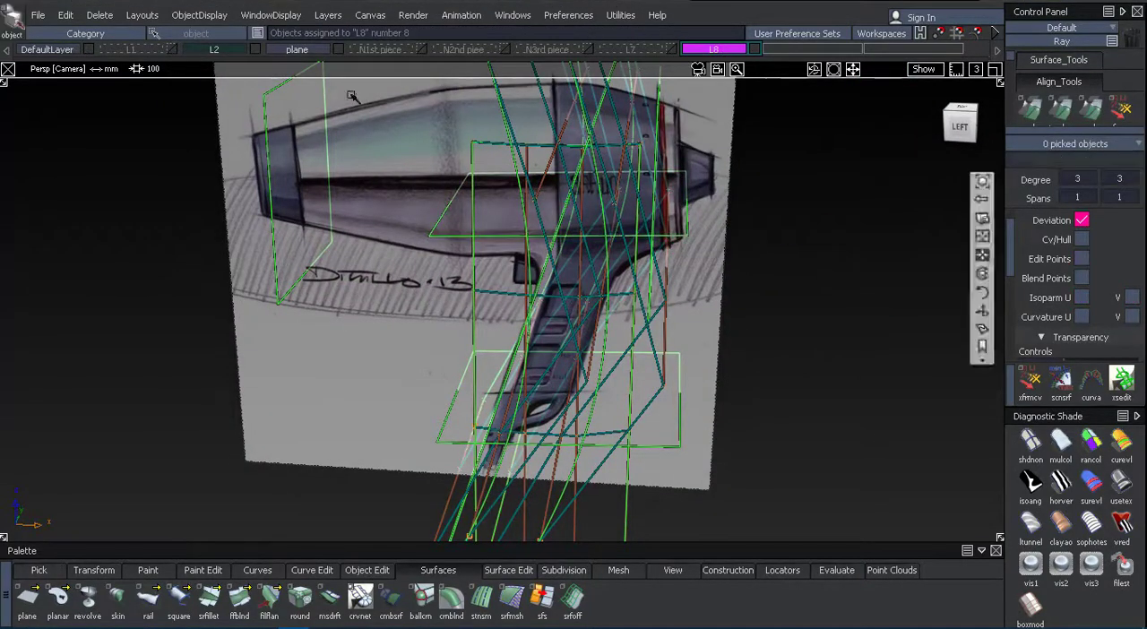
Hide the plane and L2 layers to isolate the curved plane and the horizontal plane copy.
click(338, 49)
alt+shift+drag(404, 220, 385, 325)
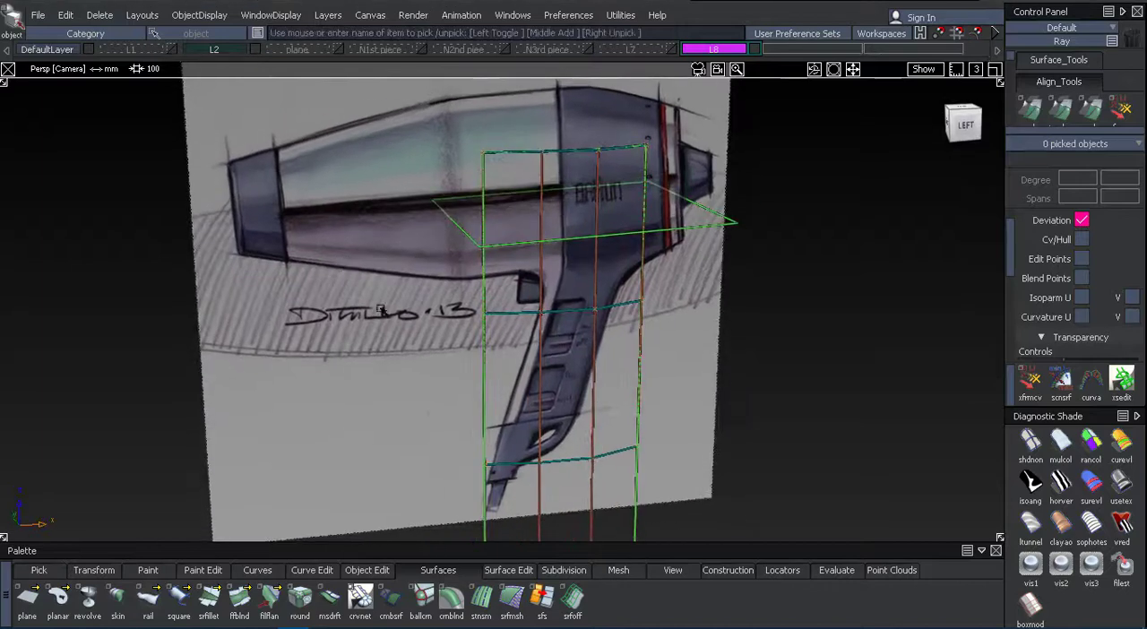
click(256, 51)
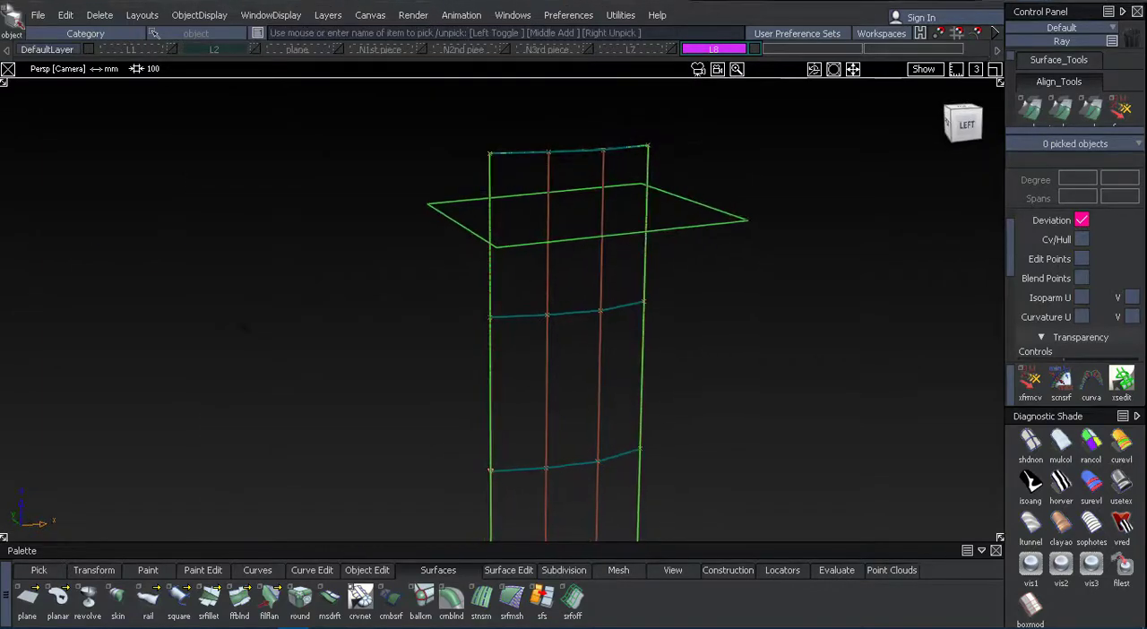
Start Trim Surface with its options displayed.
click(515, 570)
mouse_move(582, 365)
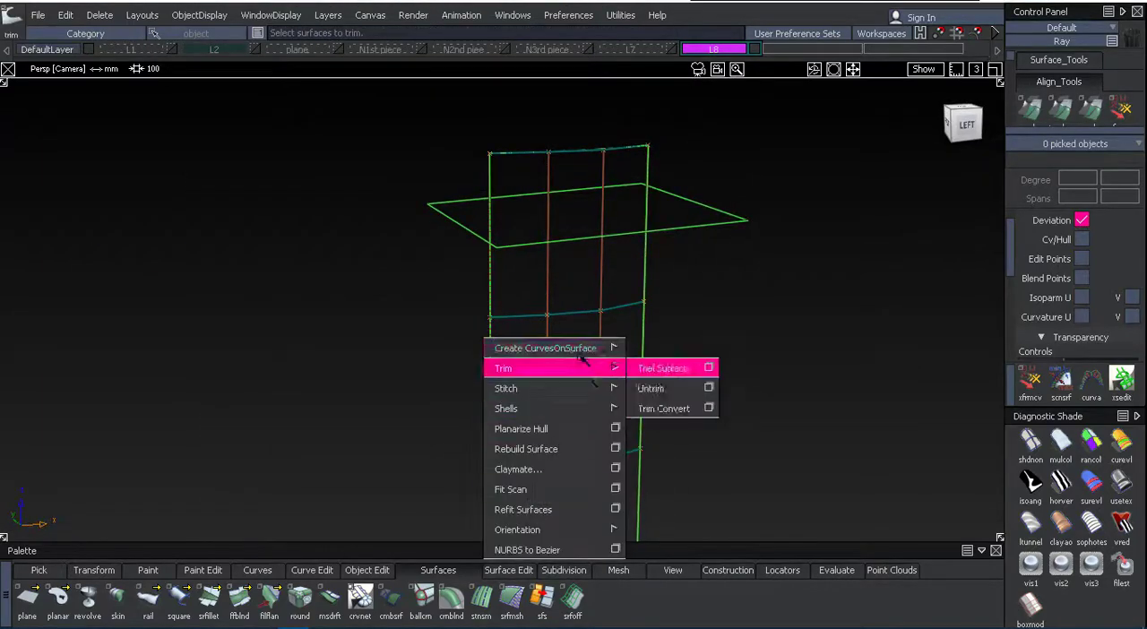
click(709, 368)
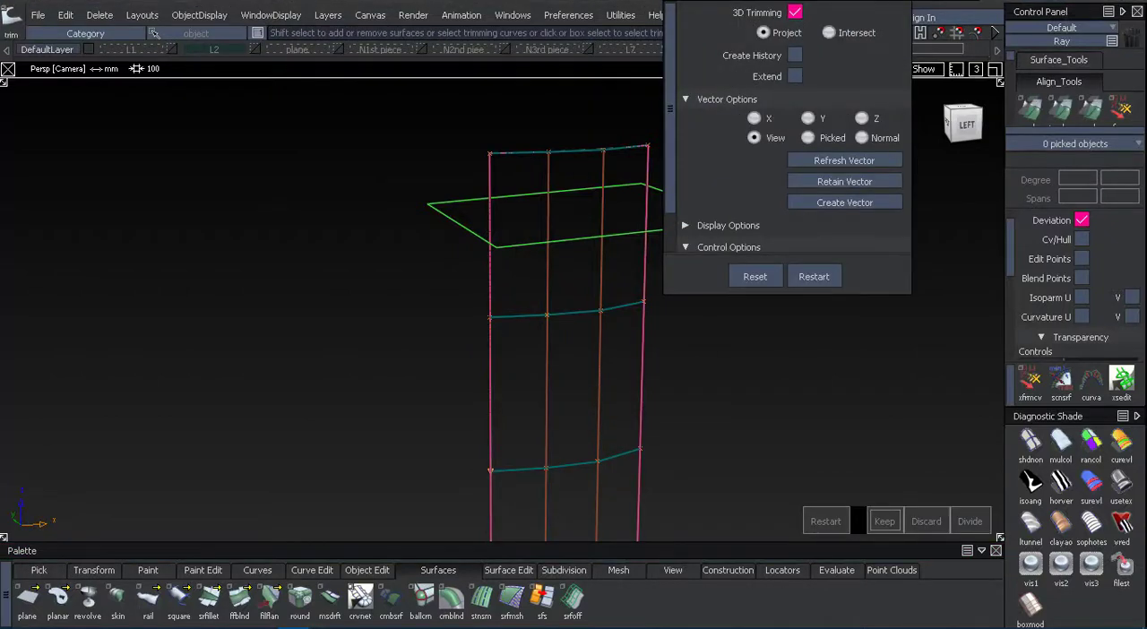
alt+shift+middle_drag(362, 274, 180, 304)
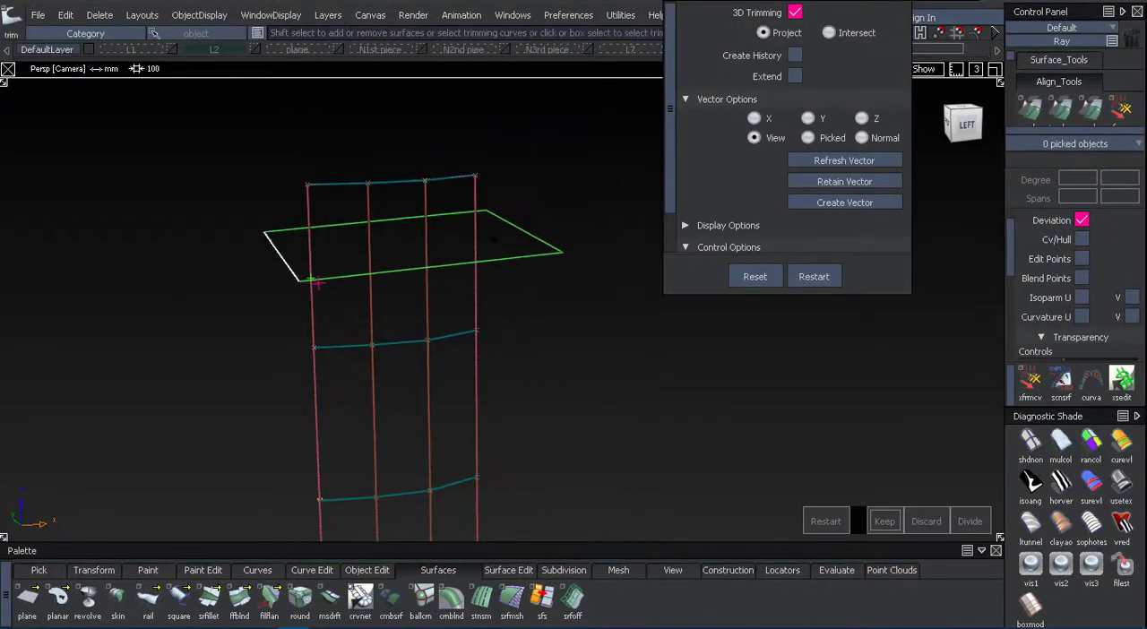
alt+shift+drag(394, 269, 425, 341)
mouse_move(439, 239)
alt+shift+mouse_down()
mouse_move(543, 290)
mouse_move(435, 240)
alt+shift+mouse_up()
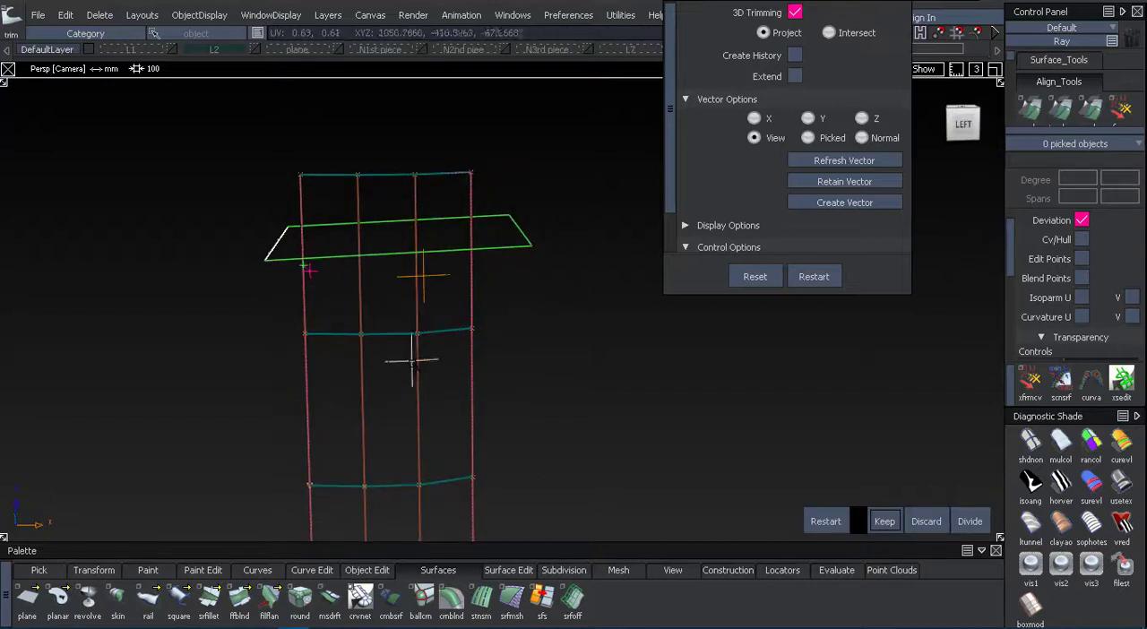
click(813, 275)
Trim the curved plane with the Intersect option where the horizontal plane crosses it, keeping the lower region.
click(832, 33)
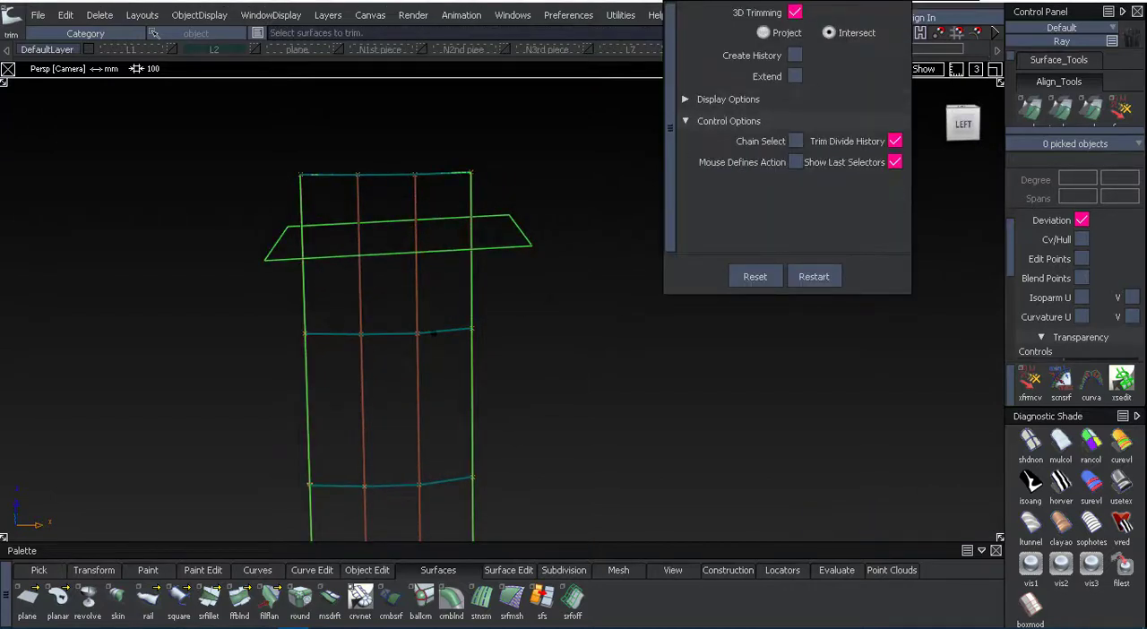
click(432, 331)
click(470, 217)
click(442, 301)
key(space)
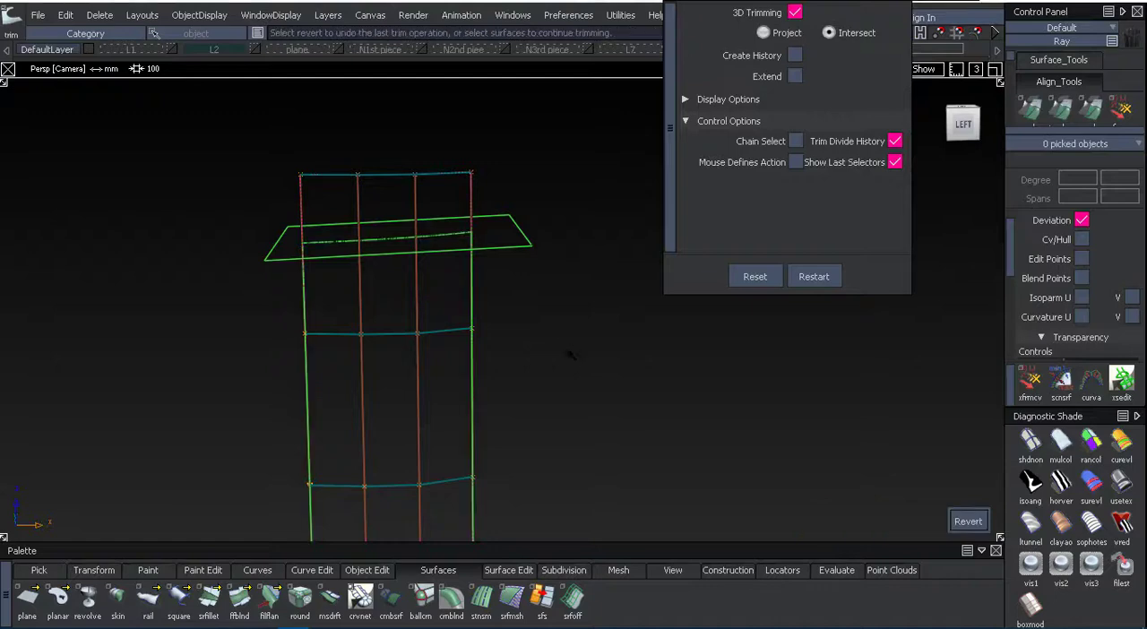
click(977, 519)
click(886, 522)
alt+shift+drag(347, 289, 417, 304)
ctrl+shift+drag(417, 304, 377, 305)
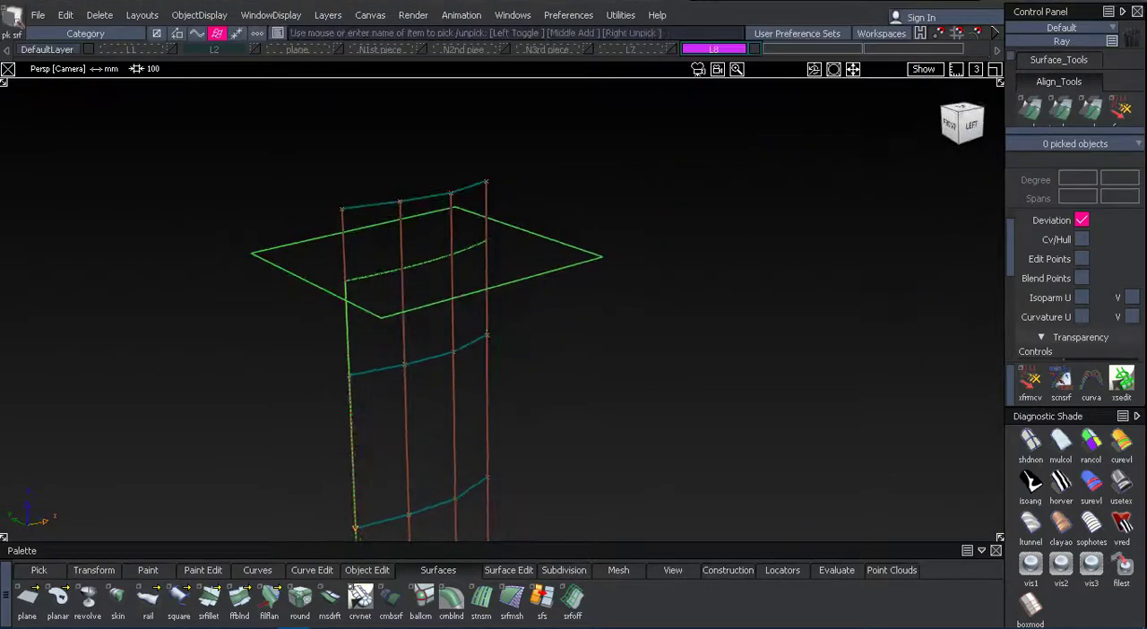
Delete the horizontal plane used as the trim cutter and hide the curved plane's CVs and hulls.
click(1121, 481)
mouse_move(654, 309)
alt+shift+mouse_down()
mouse_move(602, 227)
mouse_move(557, 289)
mouse_move(555, 260)
alt+shift+mouse_up()
click(539, 260)
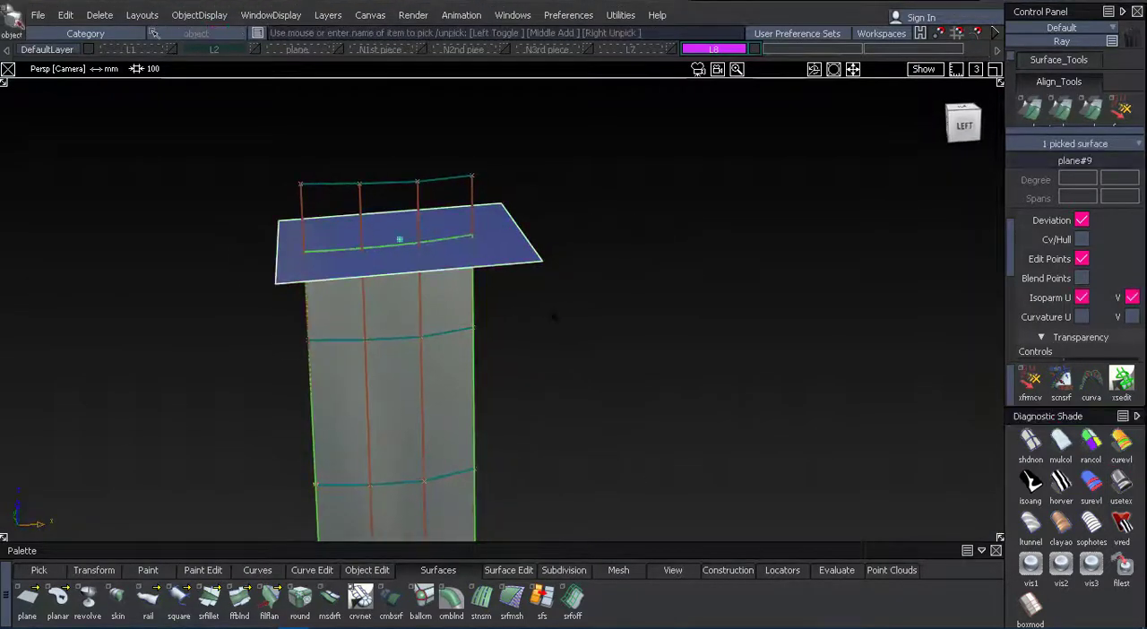
key(Delete)
click(448, 326)
click(1081, 257)
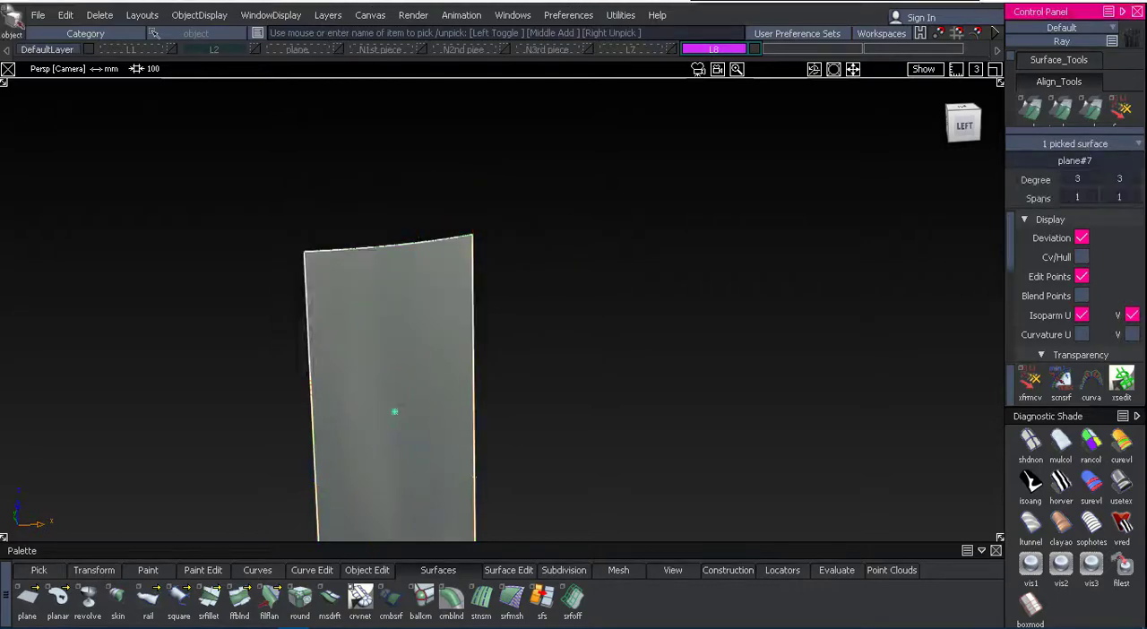
Show the L2 sketch layer and examine the trimmed plane unshaded against the handle sketch in the left orthographic view.
click(612, 183)
click(252, 51)
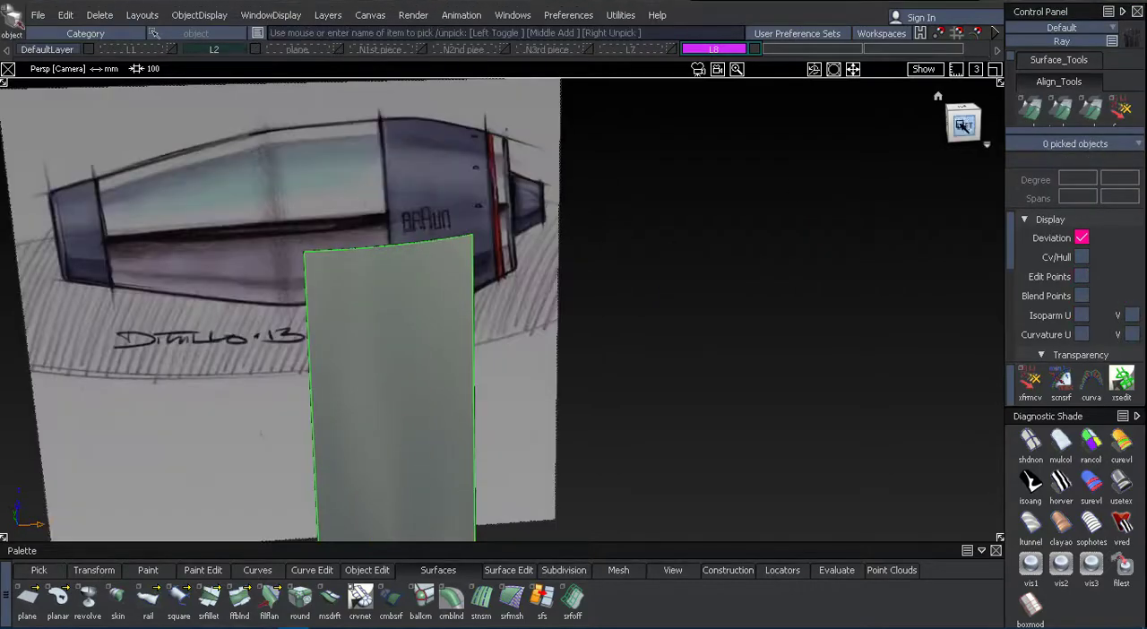
click(963, 123)
click(1031, 441)
alt+shift+right_drag(573, 394, 647, 396)
alt+shift+middle_drag(648, 396, 798, 290)
alt+shift+right_drag(798, 290, 757, 337)
alt+shift+middle_drag(757, 337, 797, 295)
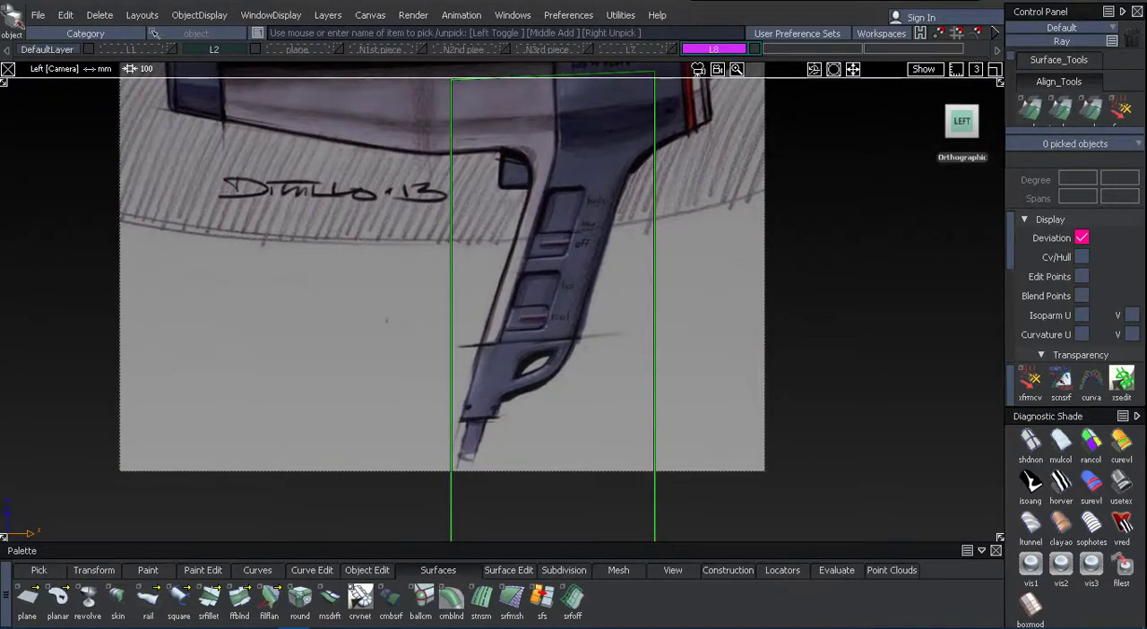
mouse_move(359, 296)
alt+shift+mouse_down()
mouse_move(341, 266)
mouse_move(368, 359)
mouse_move(400, 321)
mouse_move(448, 313)
mouse_move(430, 327)
mouse_move(402, 322)
mouse_move(413, 333)
alt+shift+mouse_up()
alt+shift+drag(618, 354, 719, 410)
Show the plane layer's surfaces with multi-color shading and hide the L2 sketch layer.
click(1061, 442)
click(339, 50)
click(338, 51)
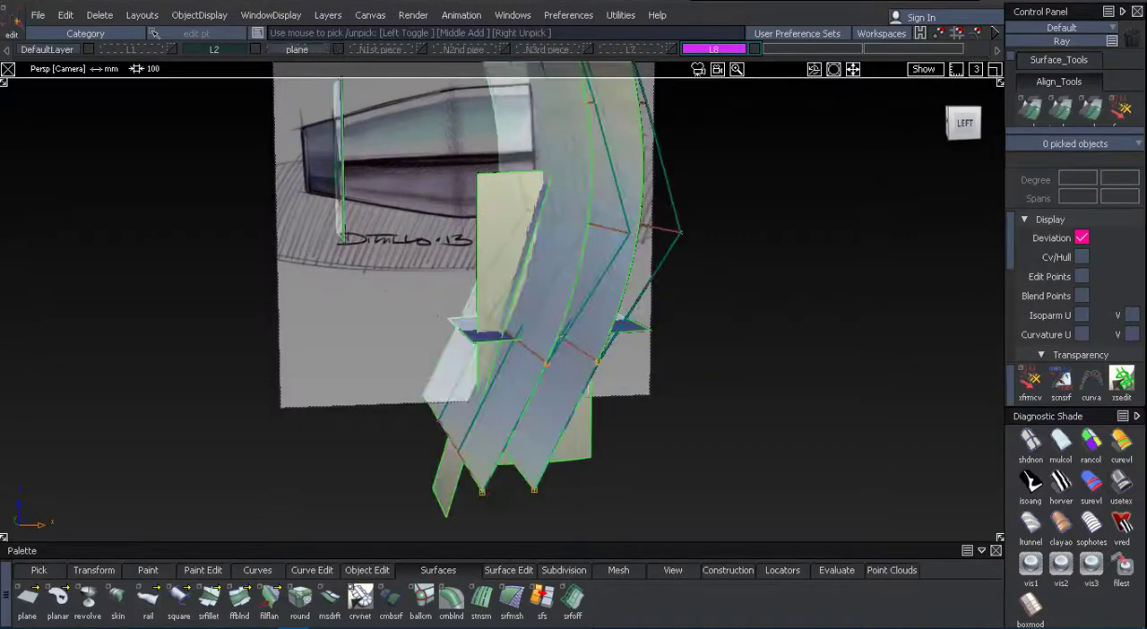
click(256, 49)
mouse_move(287, 166)
alt+shift+mouse_down()
mouse_move(242, 171)
mouse_move(281, 192)
alt+shift+mouse_up()
alt+shift+right_drag(282, 191, 336, 219)
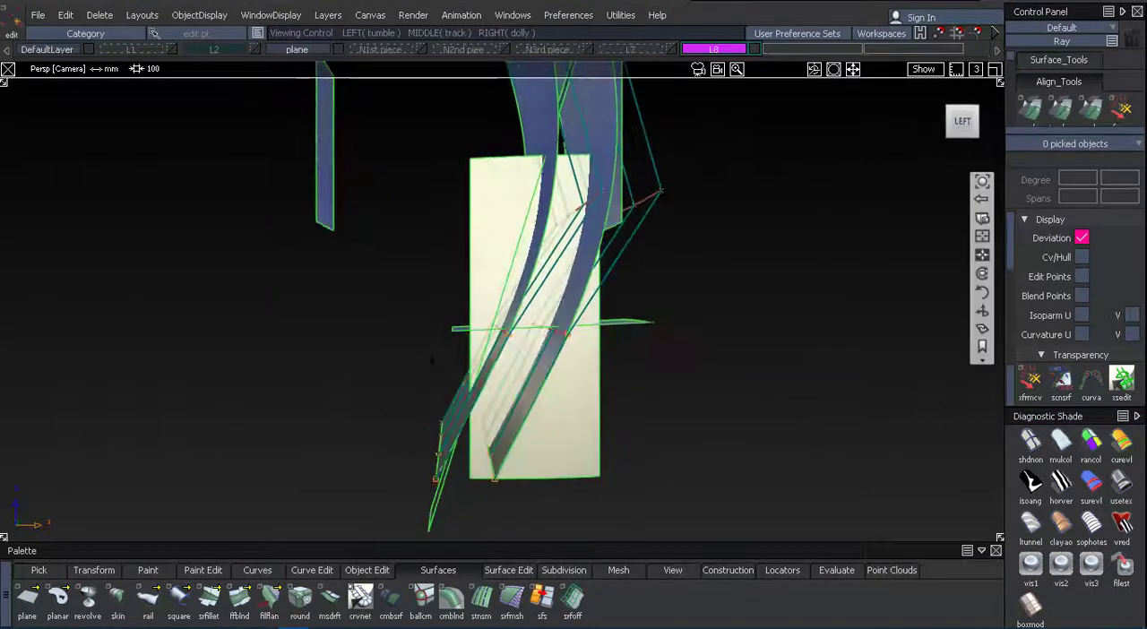
Trim the side plane with the Intersect option against the curved handle planes and lower horizontal plane, keeping the handle-shaped region between them.
key(ctrl+t)
click(798, 15)
click(827, 33)
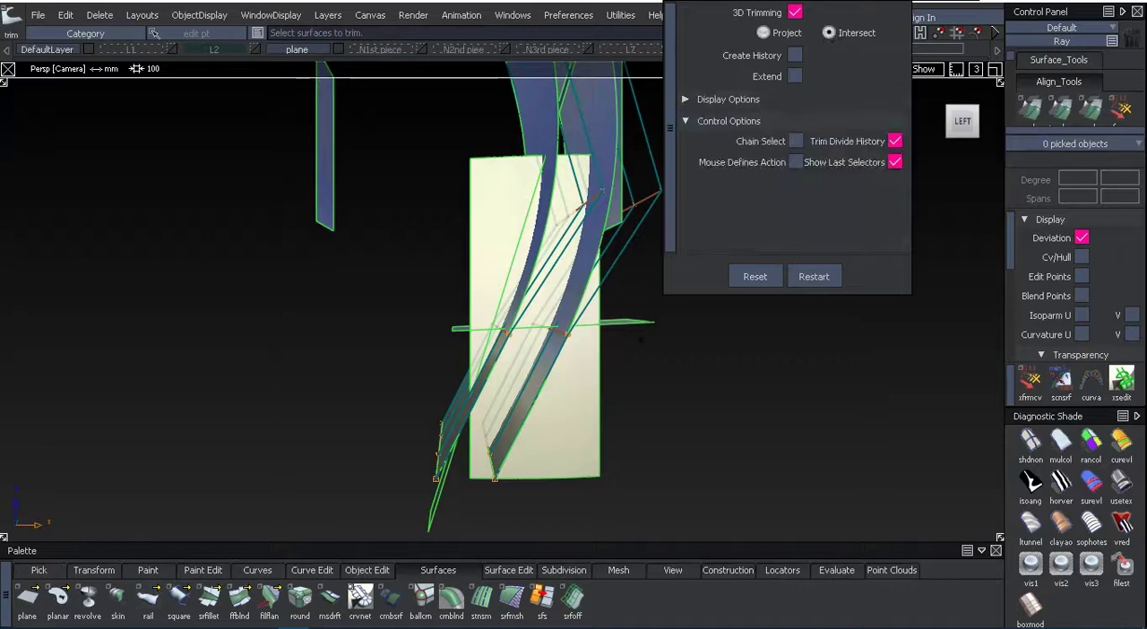
click(570, 407)
click(539, 109)
alt+shift+drag(624, 375, 621, 327)
alt+shift+drag(581, 257, 603, 346)
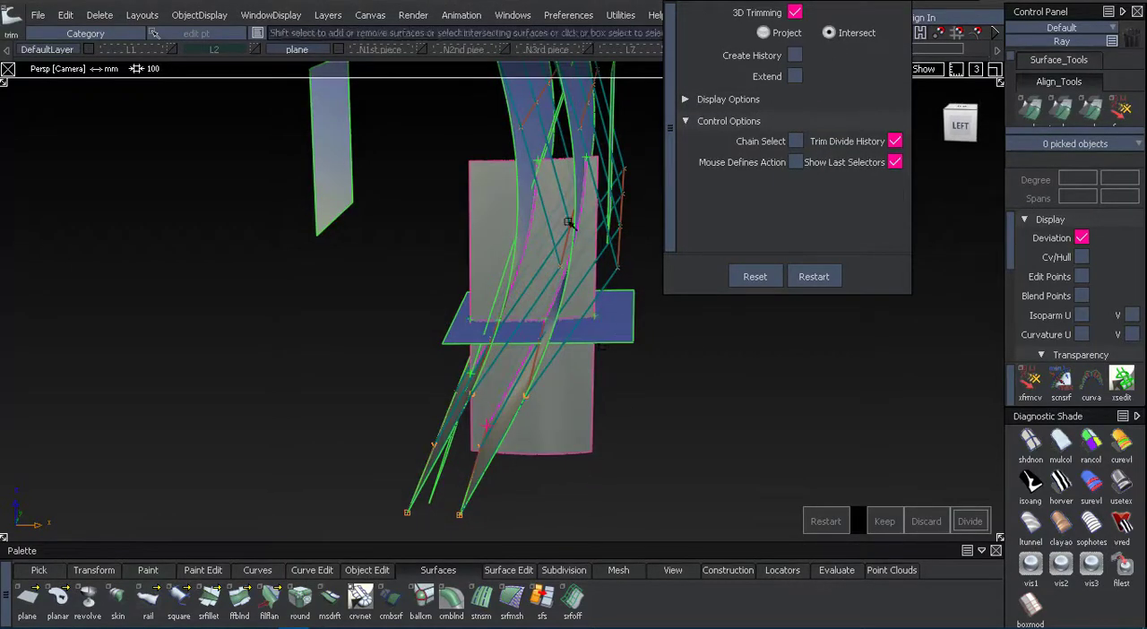
alt+shift+right_drag(546, 241, 547, 191)
alt+shift+middle_drag(547, 191, 497, 280)
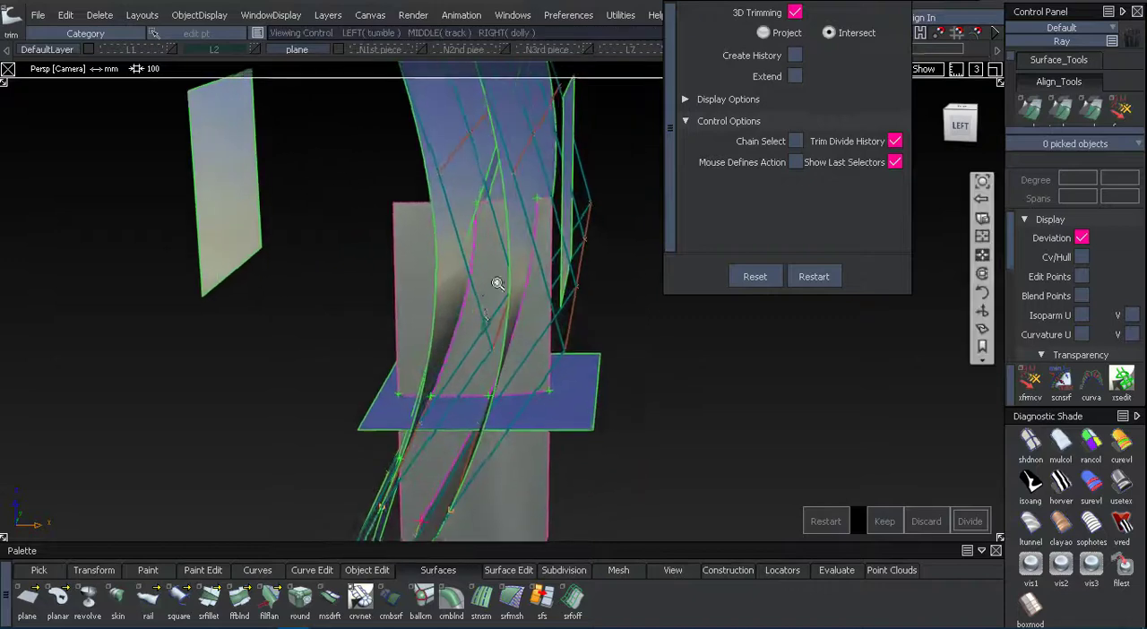
alt+shift+right_drag(497, 279, 465, 266)
click(482, 240)
click(871, 519)
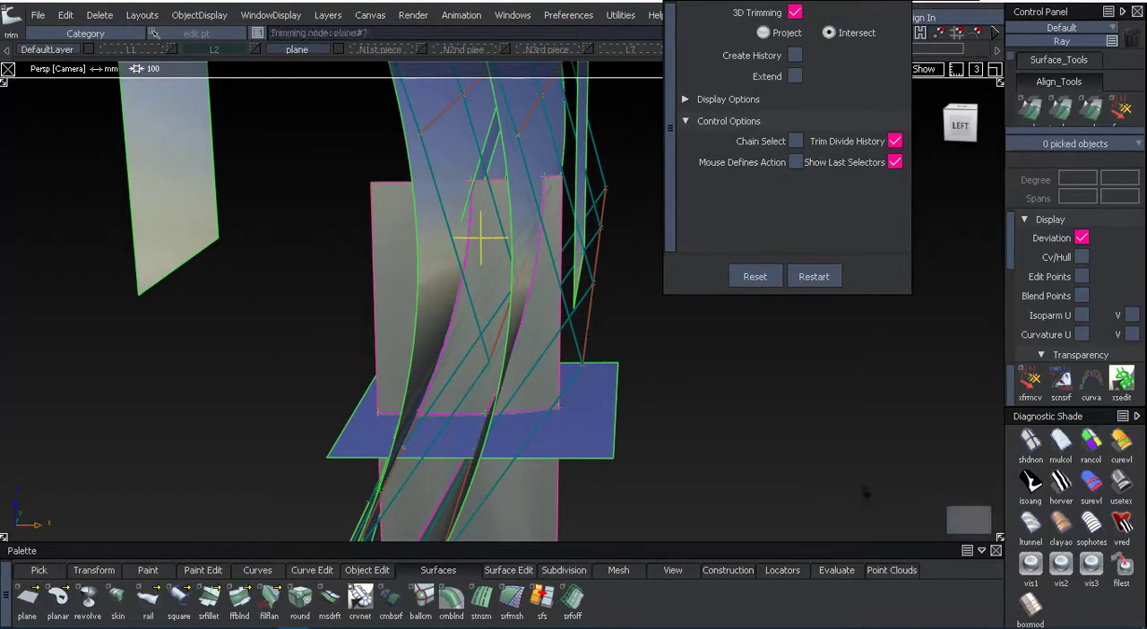
Mirror the trimmed side surface as a duplicate across the XZ plane to form the handle's opposite side.
alt+shift+drag(707, 337, 632, 311)
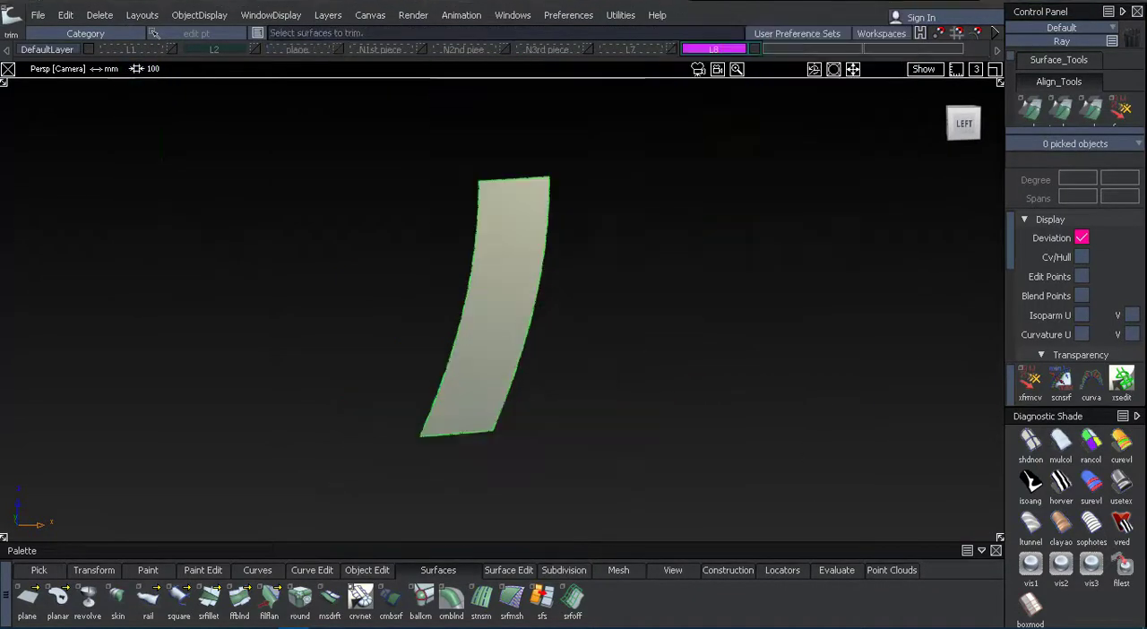
alt+shift+drag(528, 295, 544, 328)
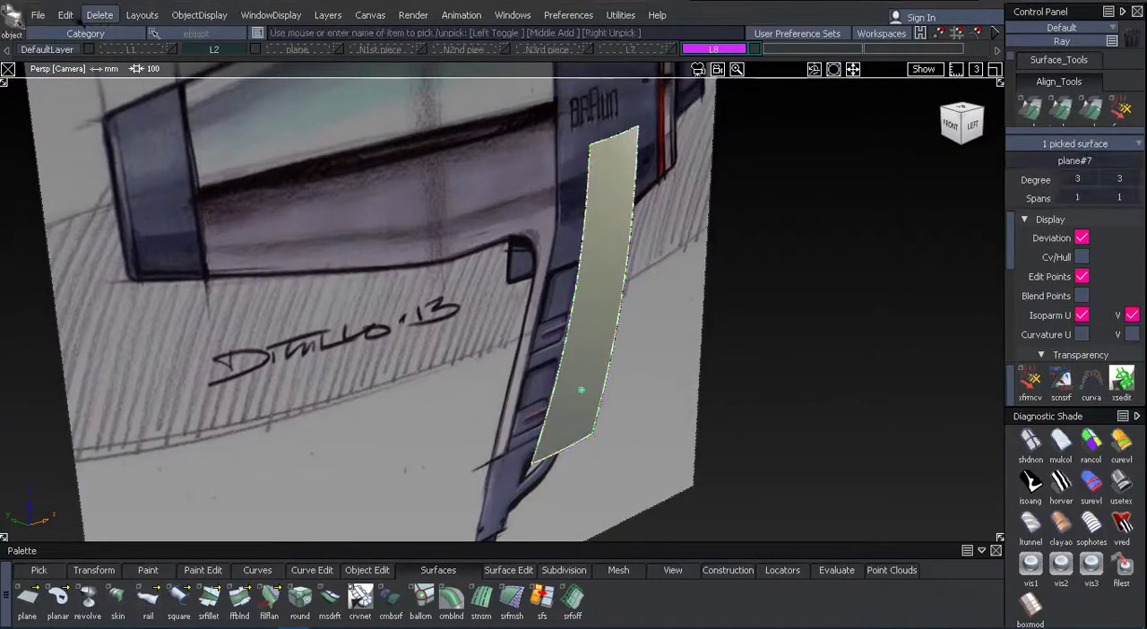
click(65, 15)
mouse_move(201, 218)
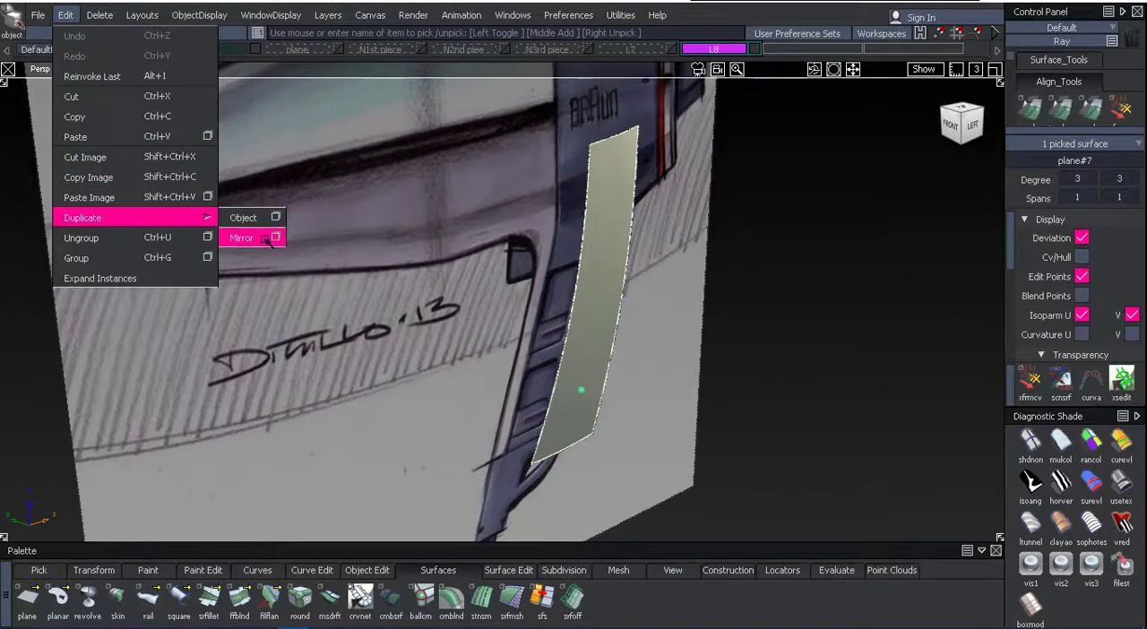
click(274, 237)
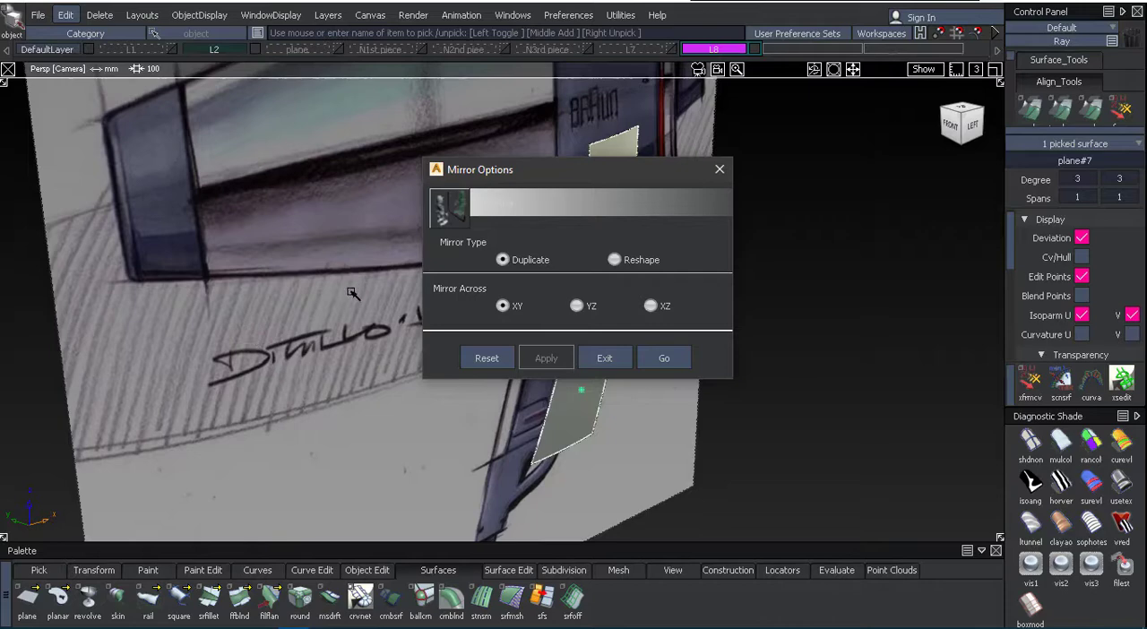
click(667, 358)
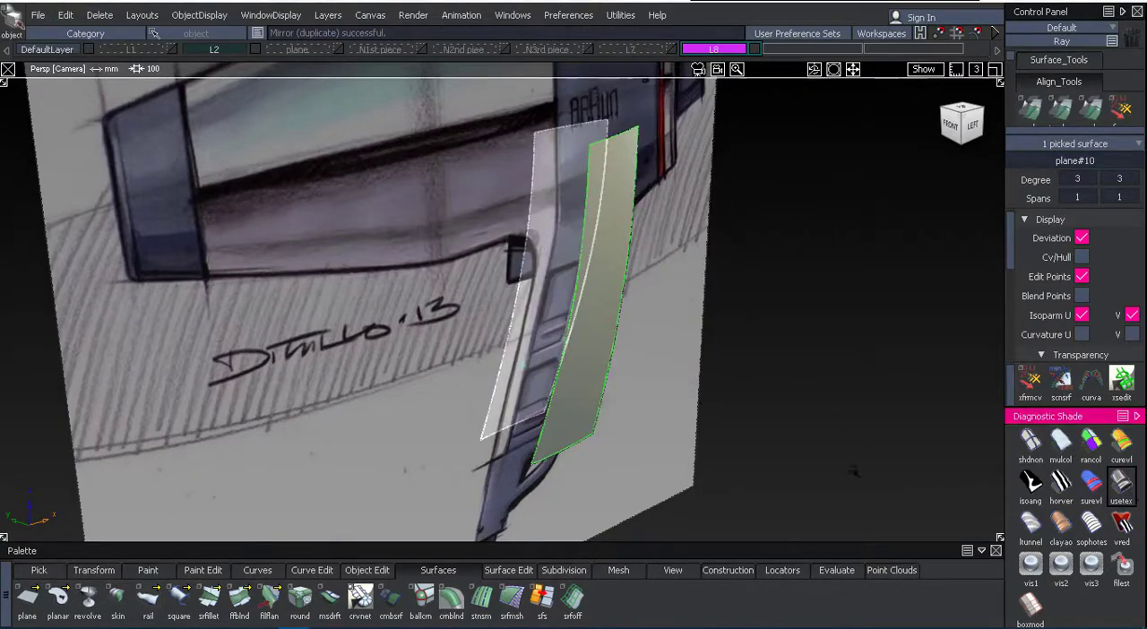
Hide the L2 sketch layer and skin a surface between the rear edges of the two handle sides.
click(962, 130)
alt+shift+right_drag(660, 235, 618, 422)
alt+shift+drag(598, 295, 457, 309)
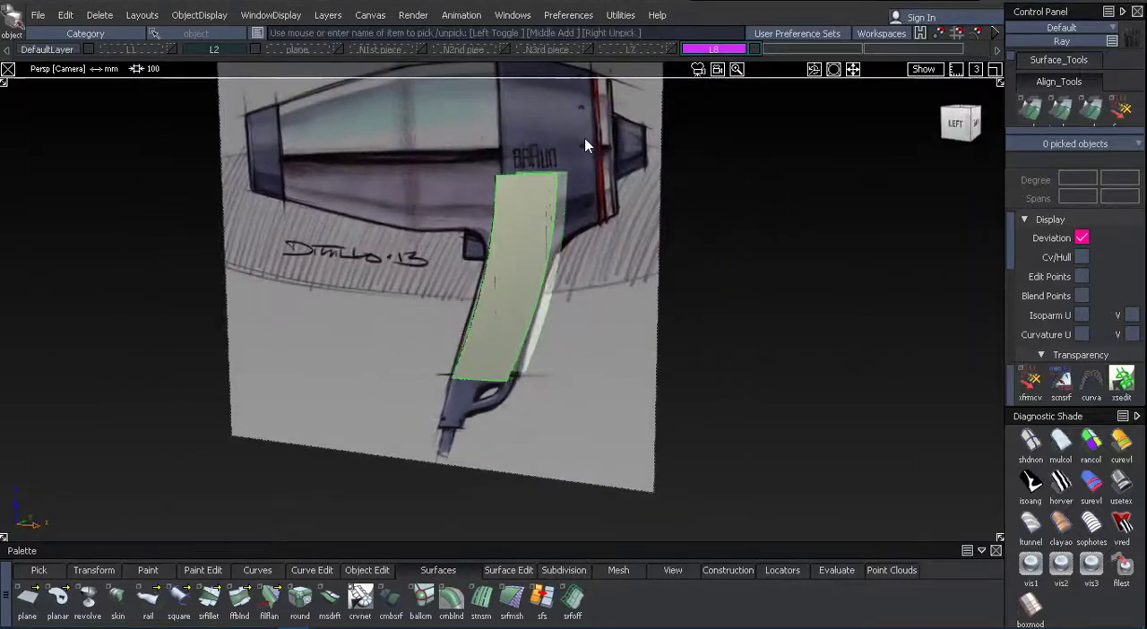
click(255, 53)
mouse_move(542, 315)
alt+shift+mouse_down()
mouse_move(515, 278)
mouse_move(427, 453)
mouse_move(394, 461)
alt+shift+mouse_up()
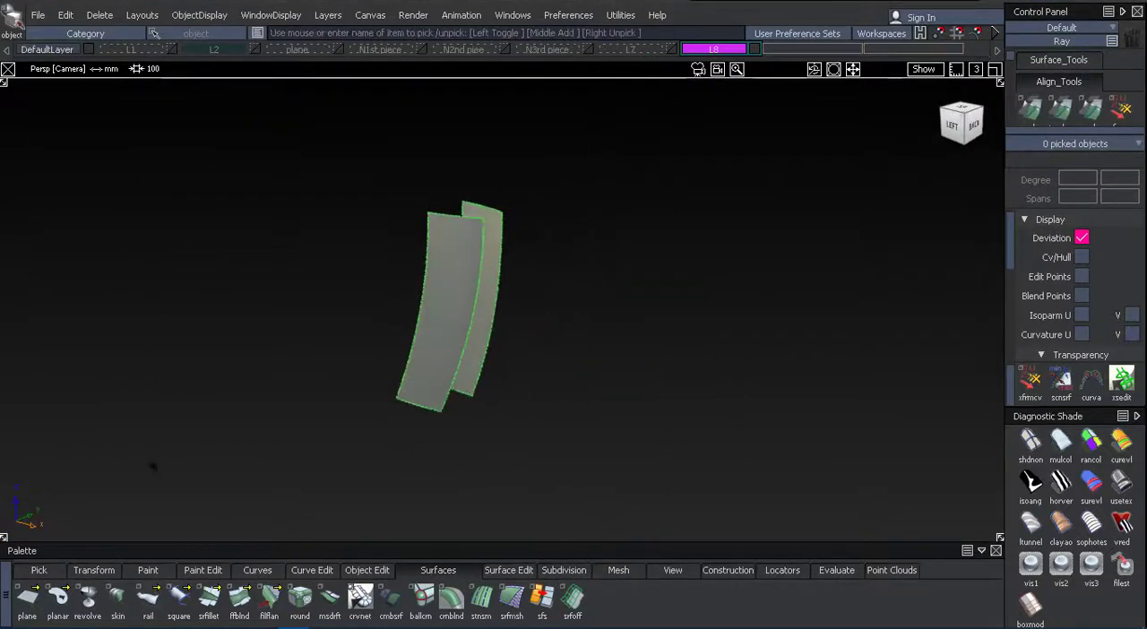
double_click(117, 598)
click(460, 360)
click(484, 359)
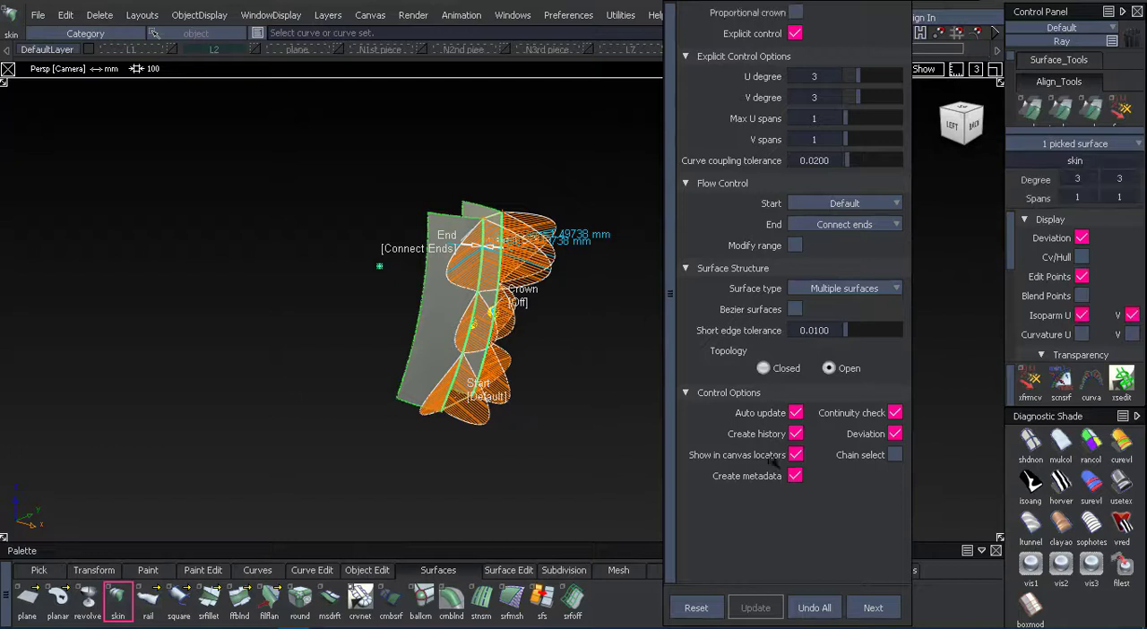
Turn off the skin's canvas locators and continuity check, and enable Proportional crown for the rear surface.
click(802, 454)
click(895, 413)
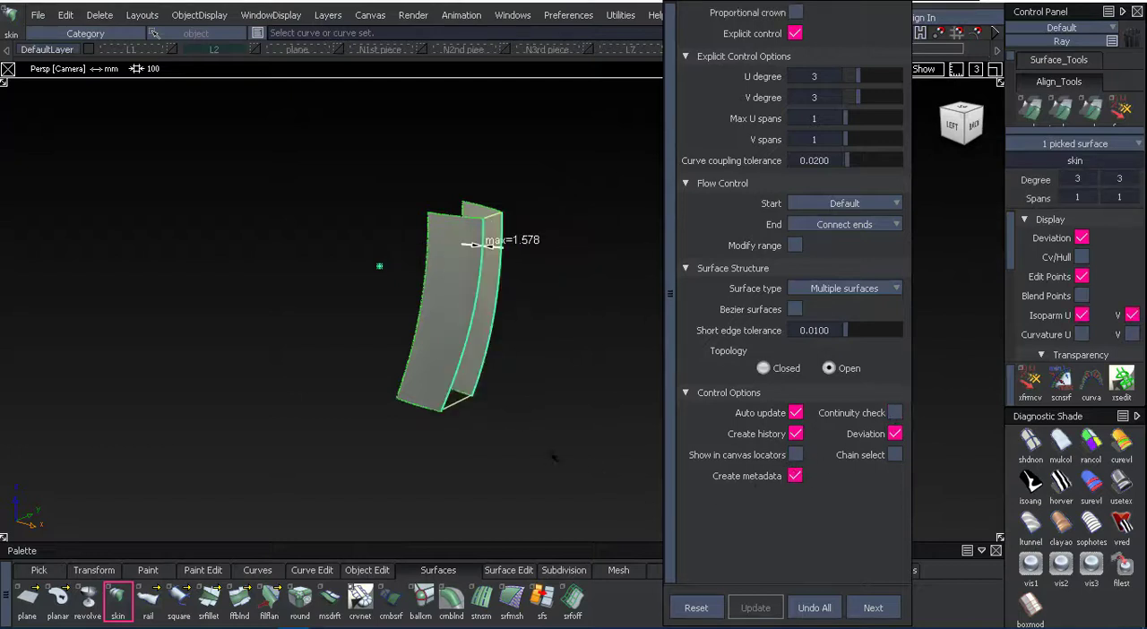
alt+shift+drag(492, 307, 510, 381)
alt+shift+middle_drag(505, 279, 439, 403)
alt+shift+right_drag(439, 403, 665, 148)
click(797, 12)
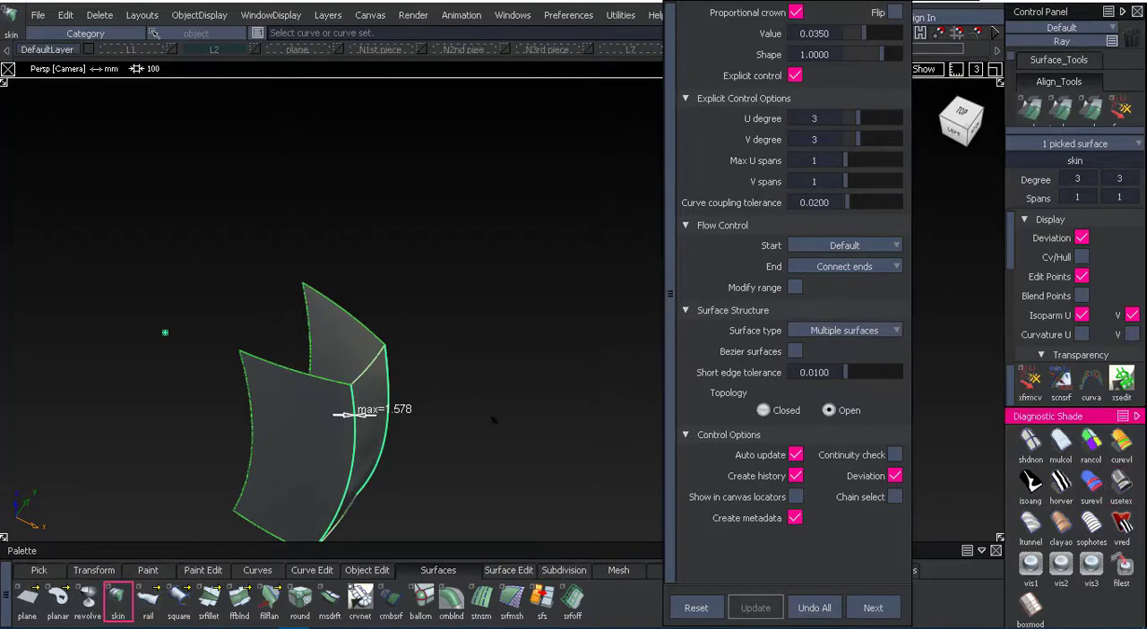
Skin a second surface between the front edges of the two handle sides.
alt+shift+drag(501, 269, 269, 322)
alt+shift+middle_drag(269, 323, 248, 355)
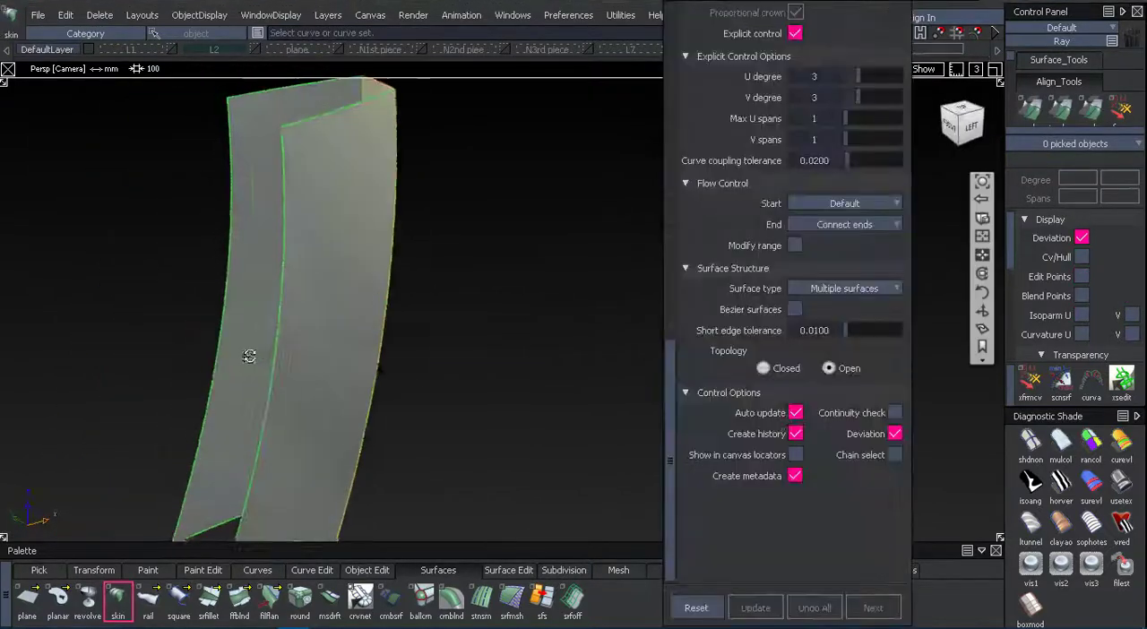
alt+shift+drag(249, 356, 545, 379)
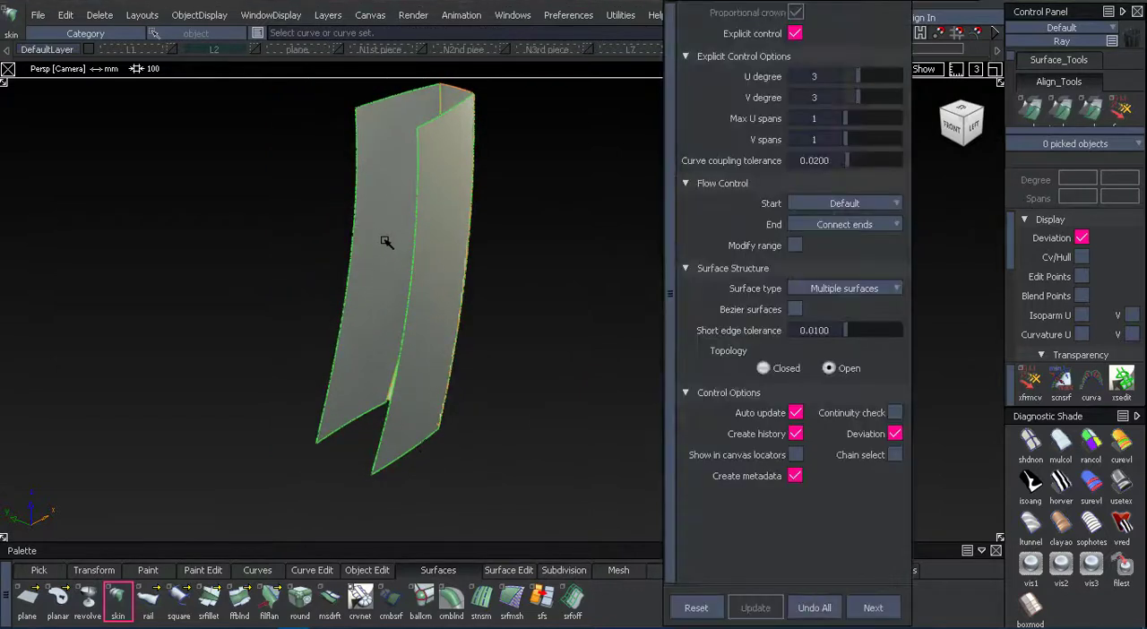
click(354, 211)
alt+shift+drag(430, 318, 364, 282)
click(1119, 486)
Duplicate the left handle side surface and move the copy slightly toward the front of the handle.
ctrl+shift+drag(535, 407, 535, 345)
alt+shift+drag(538, 296, 658, 247)
ctrl+shift+drag(704, 203, 704, 281)
alt+shift+middle_drag(629, 378, 705, 423)
click(478, 302)
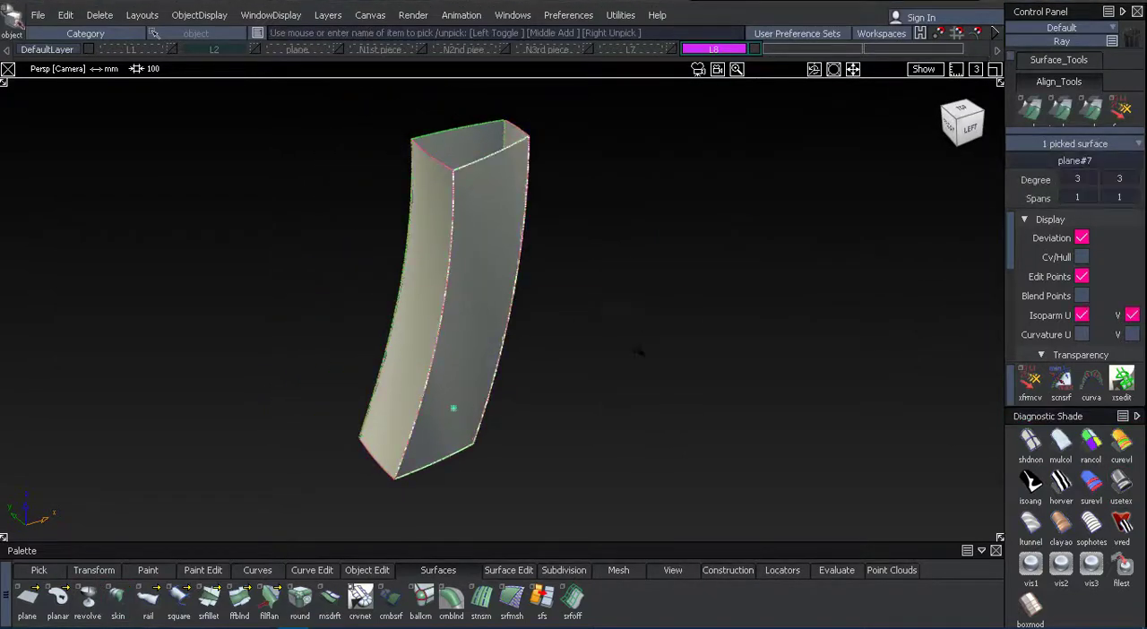
ctrl+shift+right_drag(661, 410, 662, 377)
middle_drag(649, 425, 640, 419)
drag(694, 365, 678, 372)
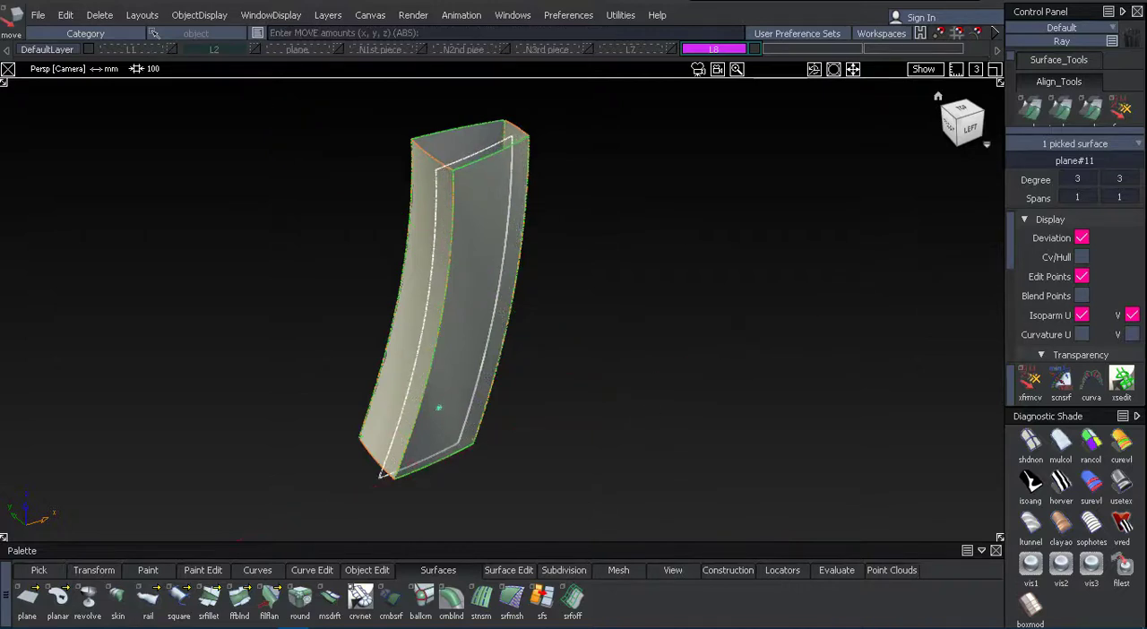
Show the L2 and plane layers and move the copied side surface forward past the sketched handle's front outline.
click(969, 128)
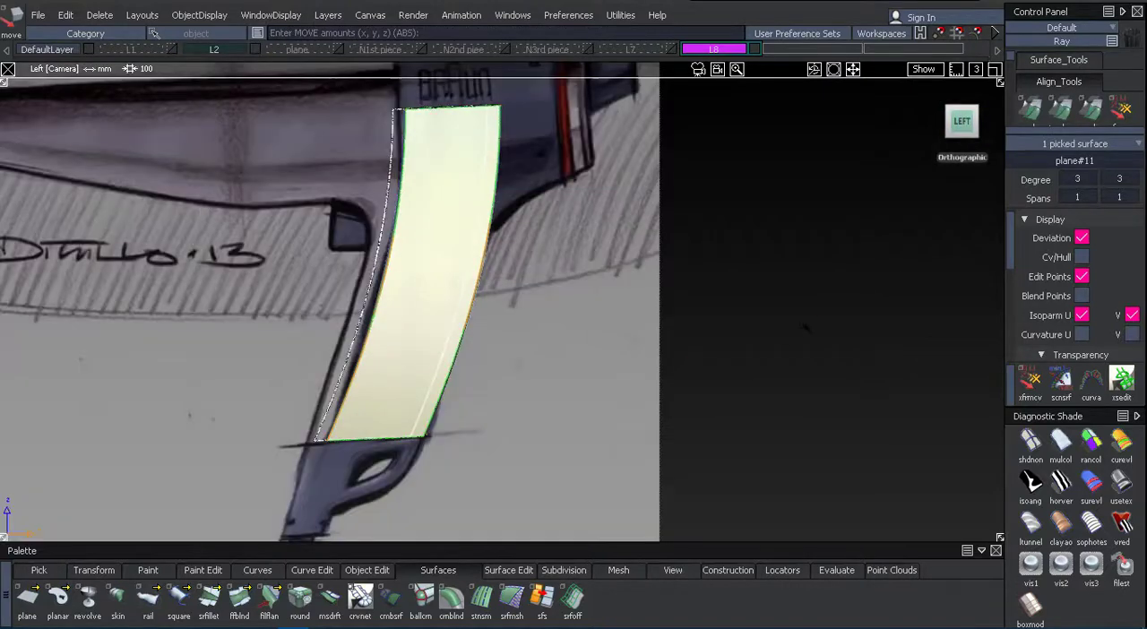
drag(805, 327, 792, 329)
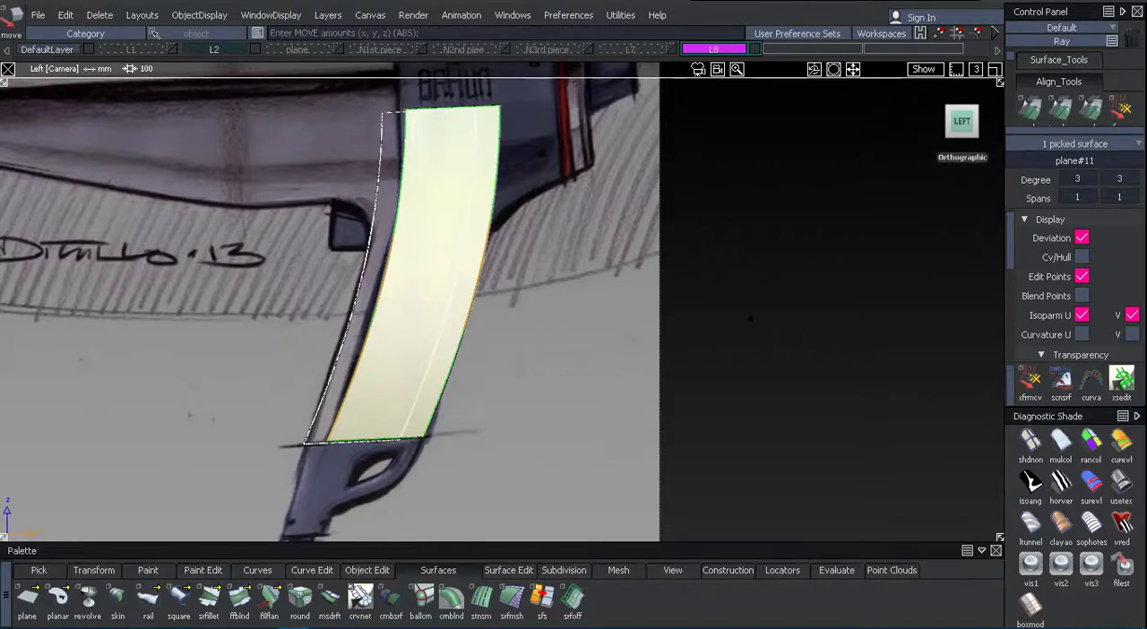
click(339, 50)
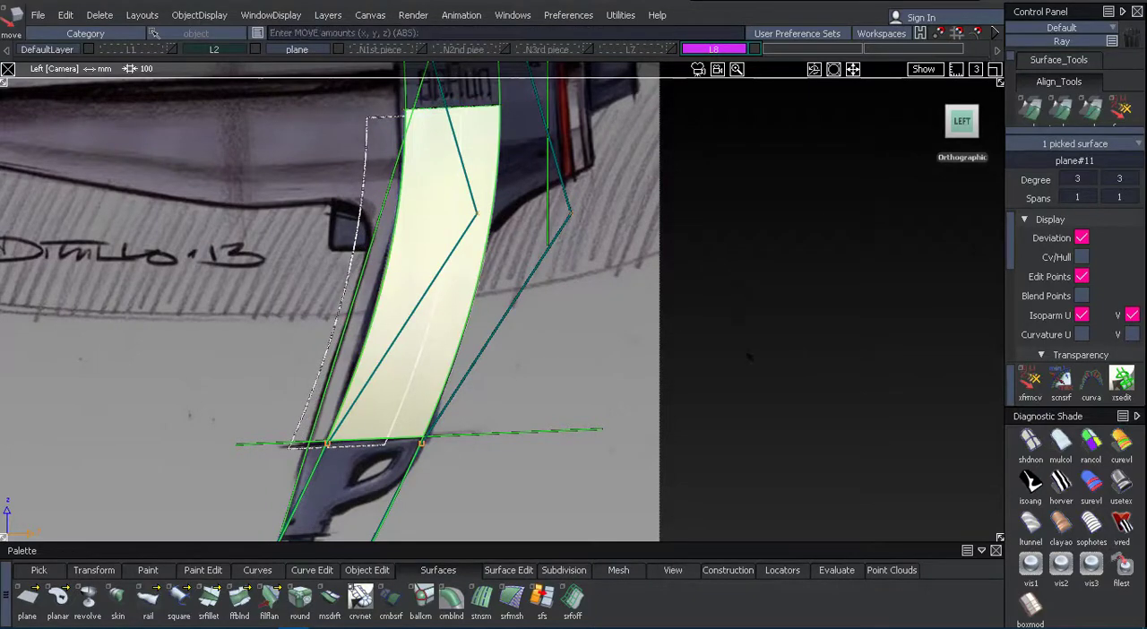
ctrl+shift+drag(729, 427, 736, 331)
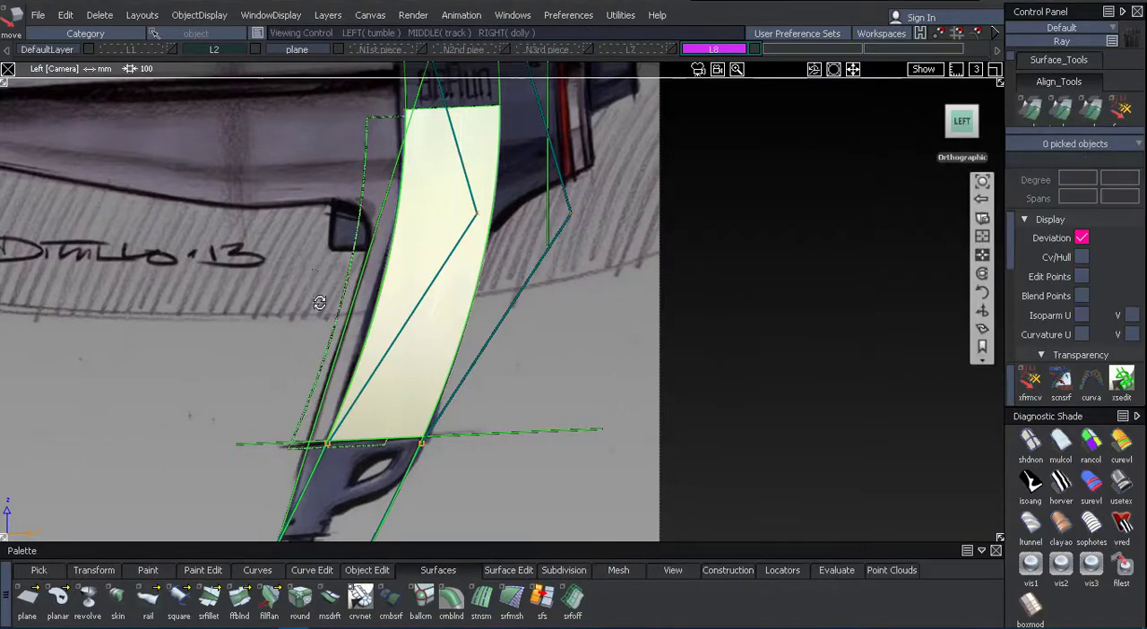
alt+shift+drag(319, 302, 484, 269)
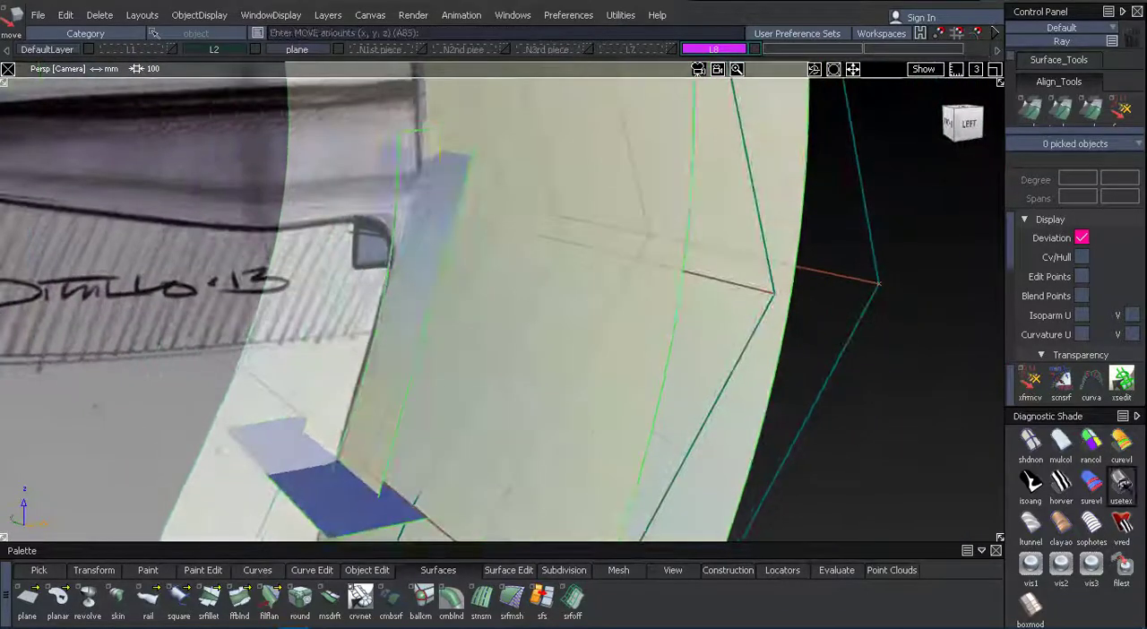
alt+shift+drag(429, 360, 688, 421)
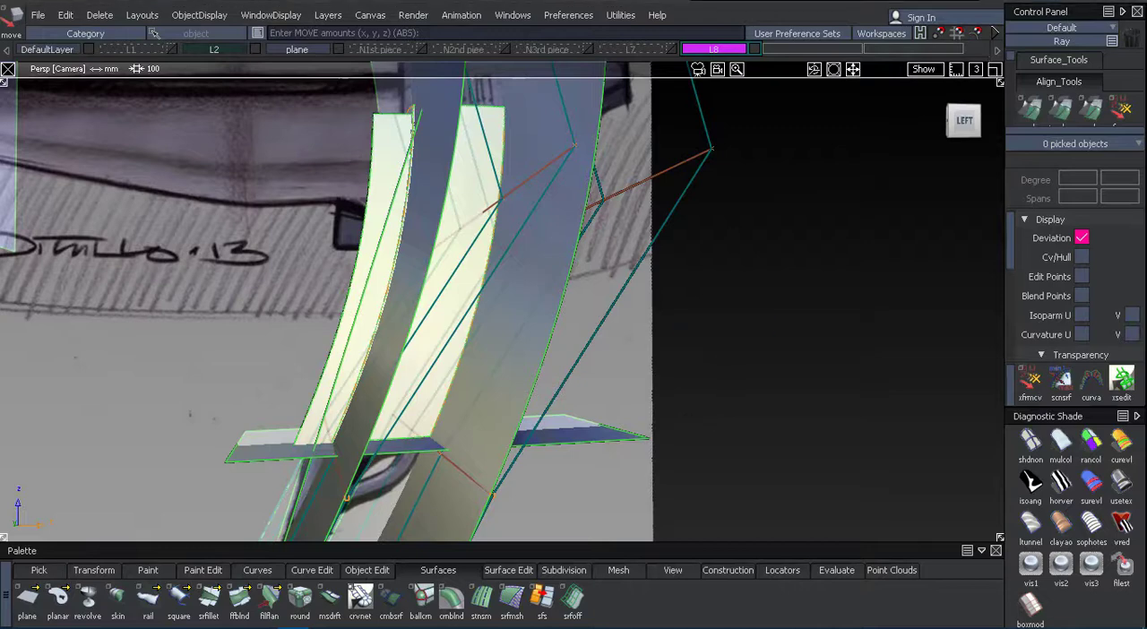
Lower the copied side surface along Z beside the slanted plane at the handle's front.
click(437, 203)
click(437, 203)
ctrl+shift+drag(425, 202, 415, 215)
click(372, 148)
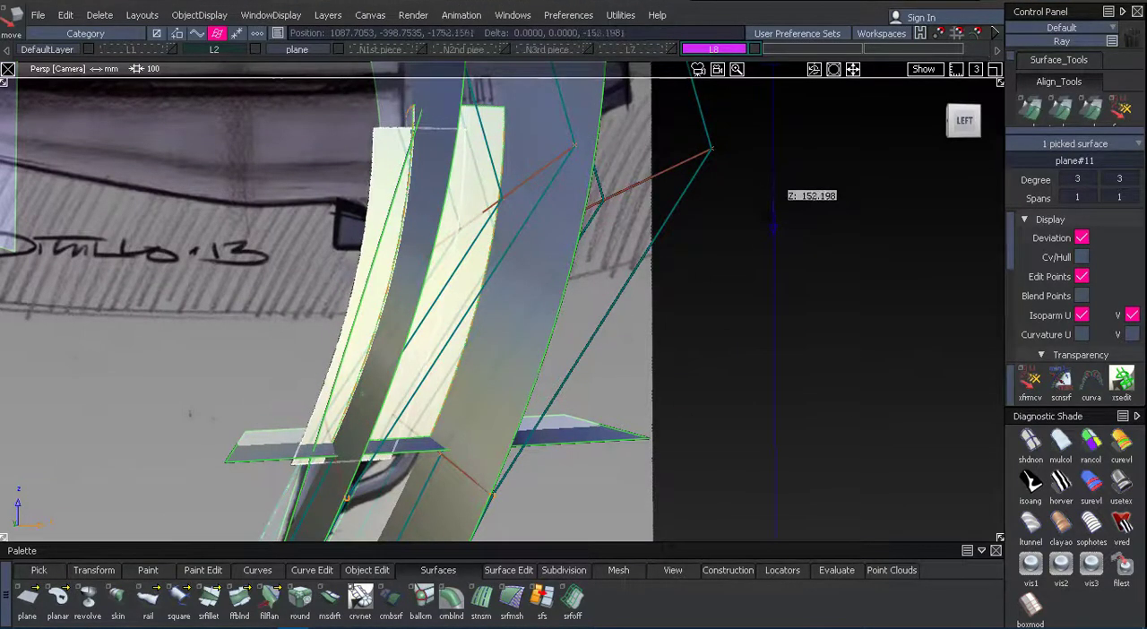
alt+shift+drag(458, 205, 618, 306)
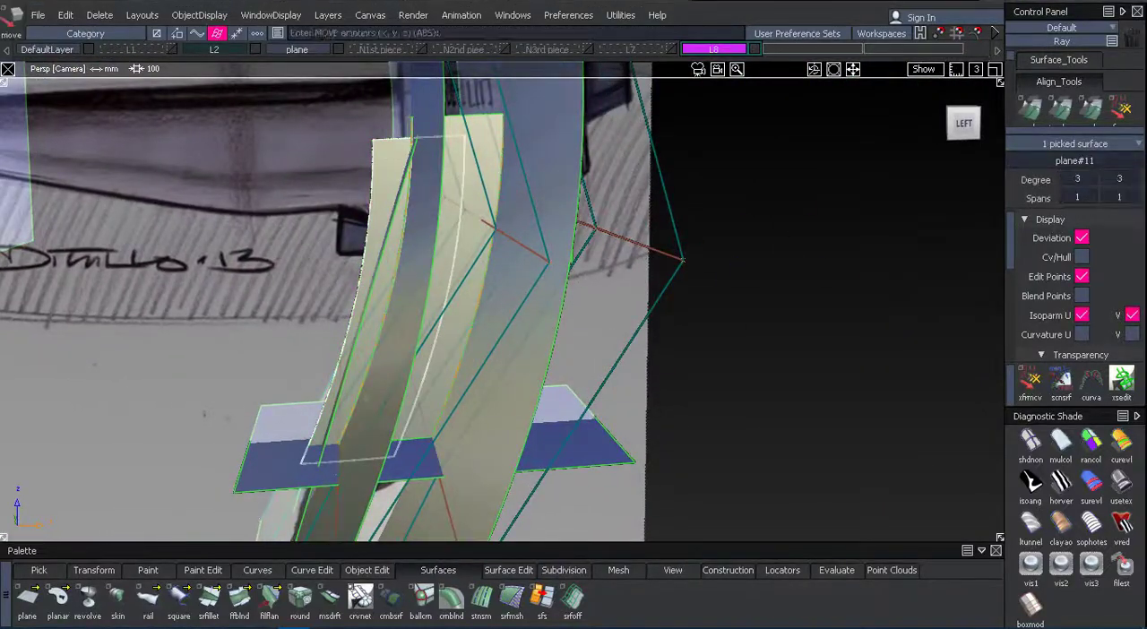
right_drag(395, 215, 395, 252)
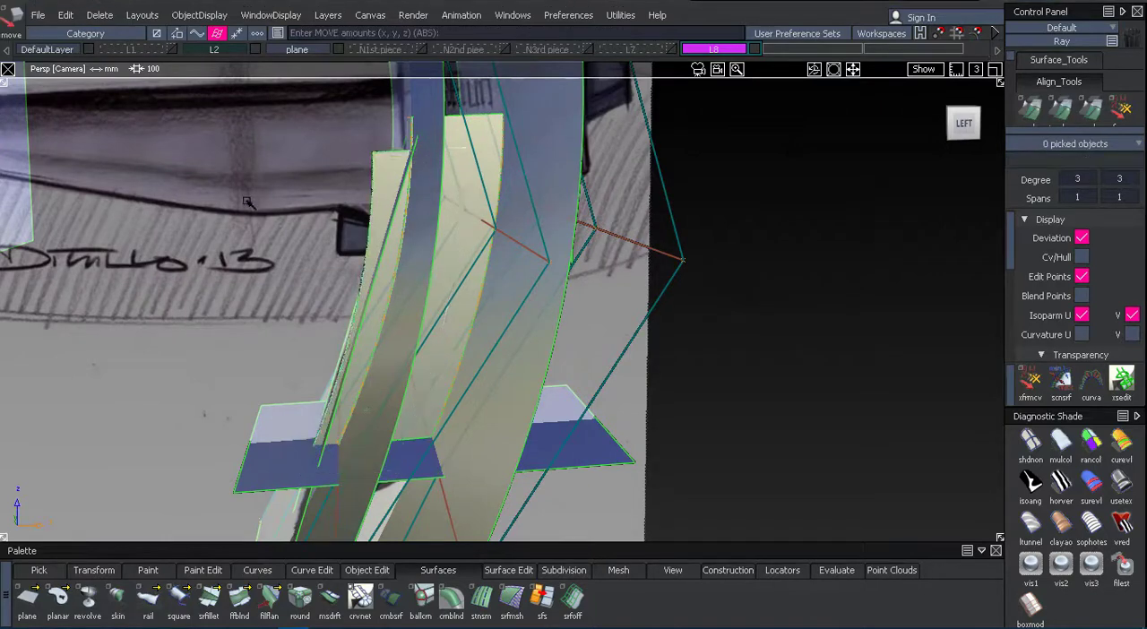
Trim the copied side surface at the slanted plane, discarding the part in front of it, and hide the plane layer.
alt+shift+drag(246, 203, 322, 288)
click(412, 215)
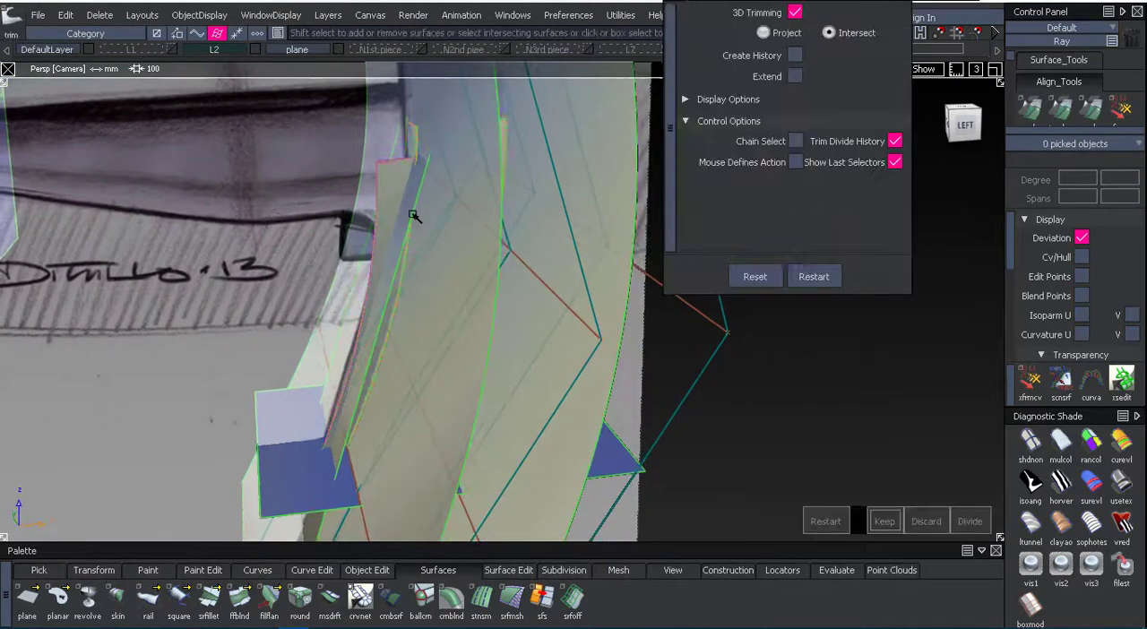
click(386, 185)
click(927, 522)
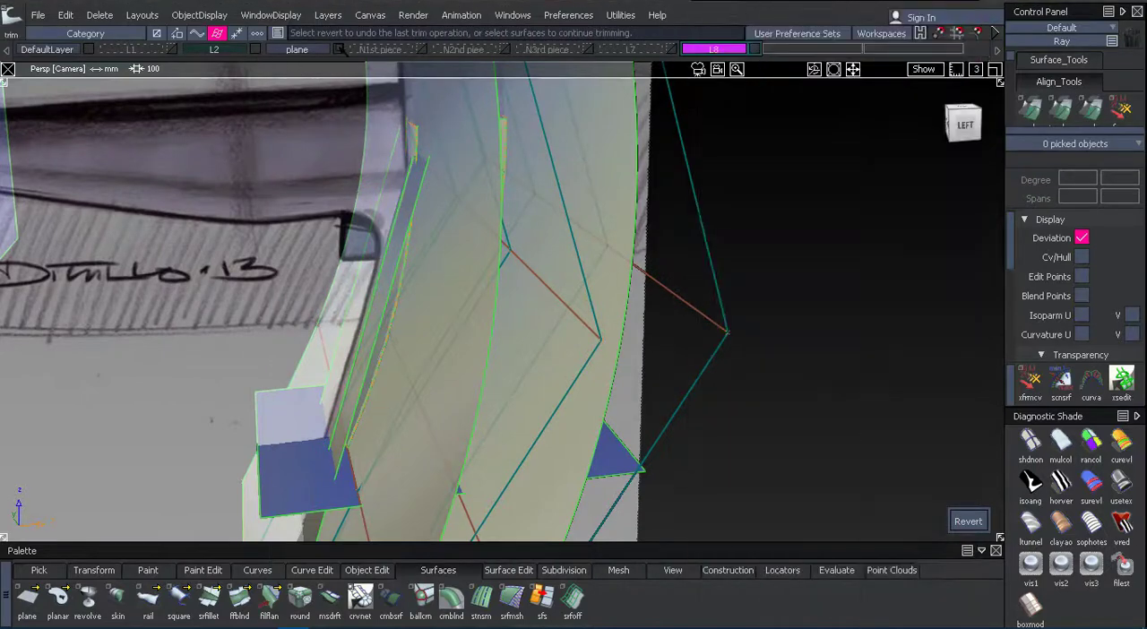
alt+shift+drag(359, 224, 275, 127)
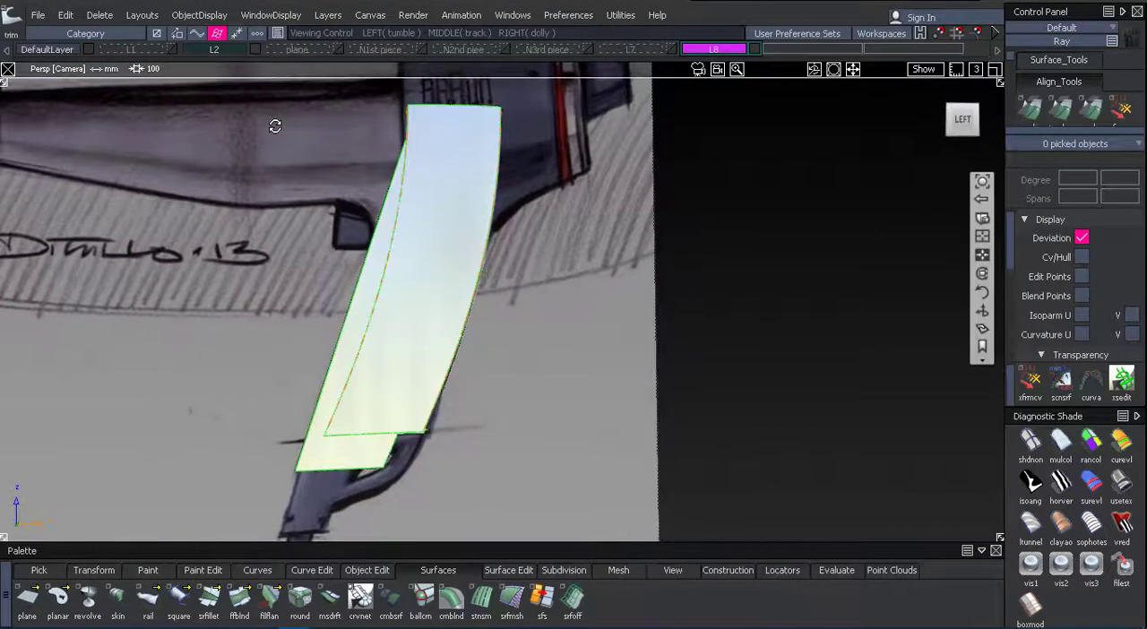
Switch off surface shading to compare the handle surfaces with the sketched handle in wireframe.
alt+shift+right_drag(618, 294, 667, 273)
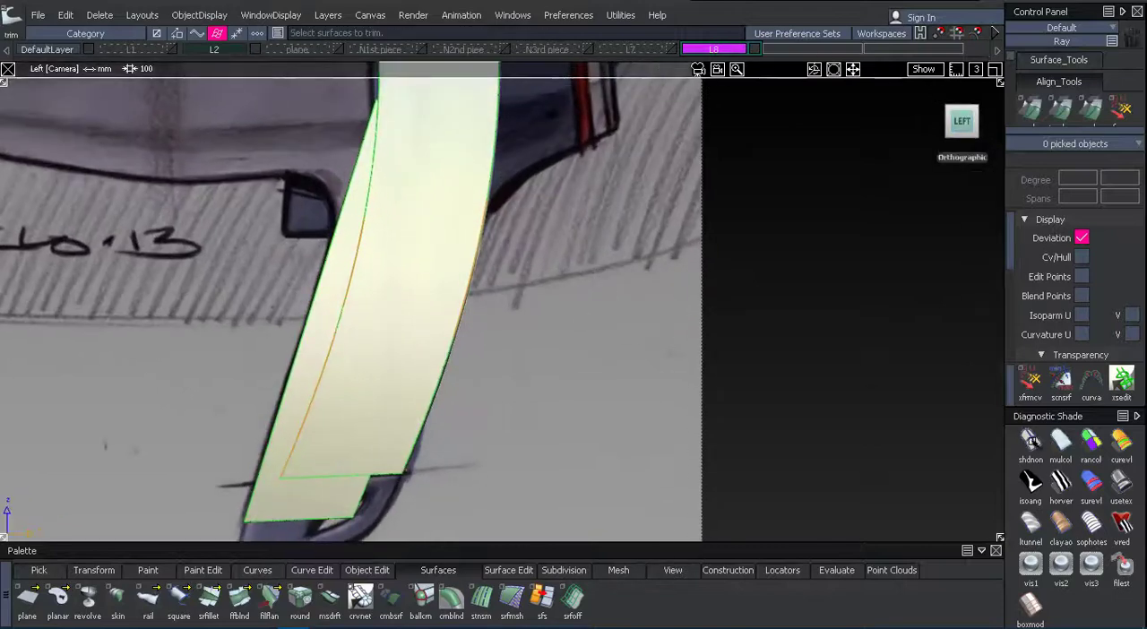
click(1030, 441)
mouse_move(591, 358)
alt+shift+right_down()
mouse_move(607, 350)
mouse_move(602, 314)
alt+shift+right_up()
alt+shift+middle_drag(602, 314, 686, 214)
alt+shift+right_drag(685, 214, 645, 281)
alt+shift+middle_drag(645, 282, 612, 284)
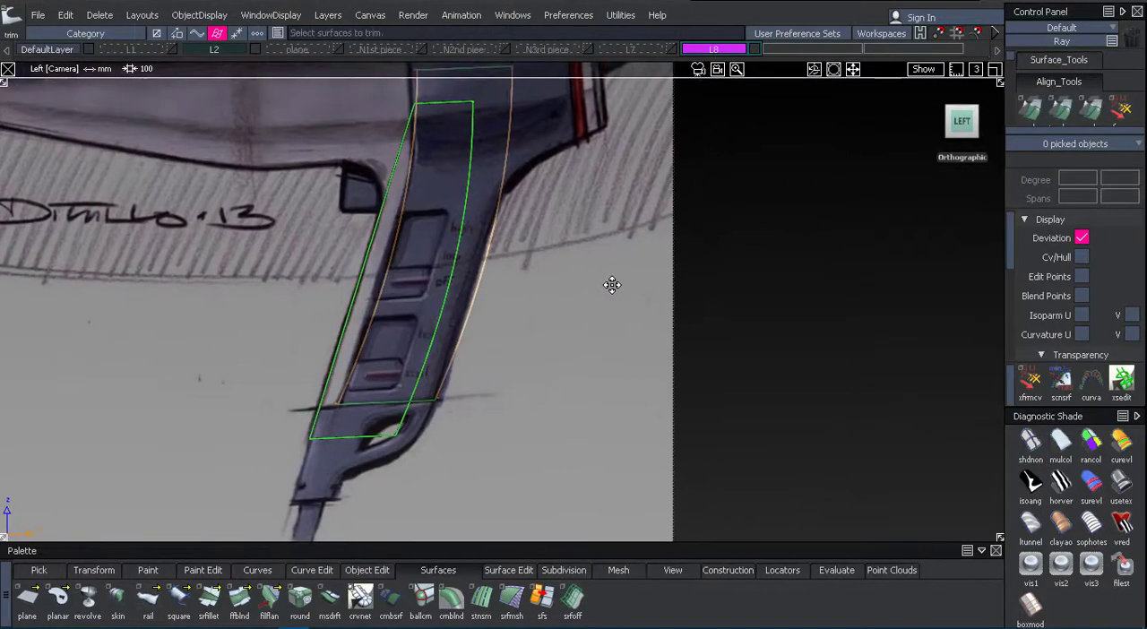
key(shift+alt)
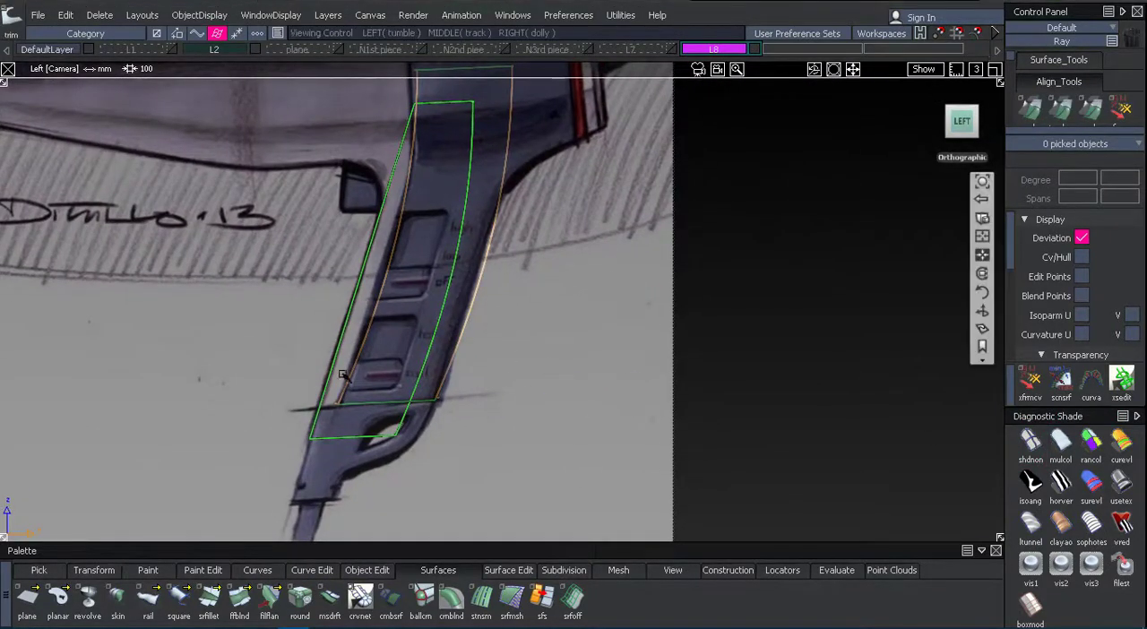
alt+shift+drag(217, 374, 309, 399)
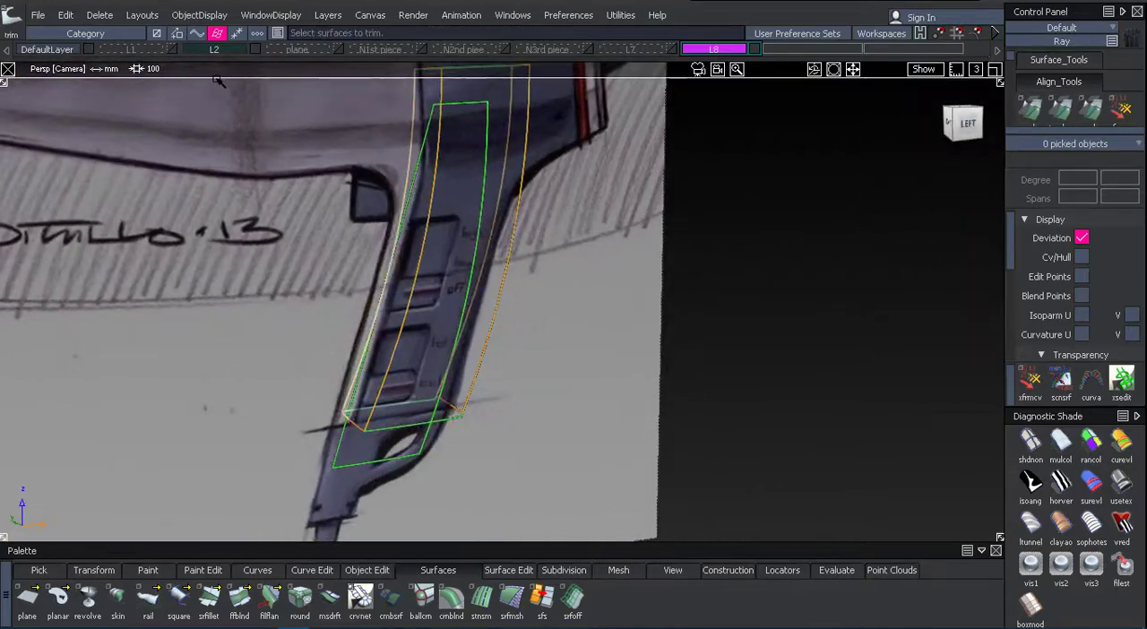
Show the plane layer and trim the front side surface at the plane across the handle's lower end, keeping the upper part.
click(339, 50)
ctrl+shift+drag(198, 260, 212, 367)
alt+shift+drag(215, 345, 255, 262)
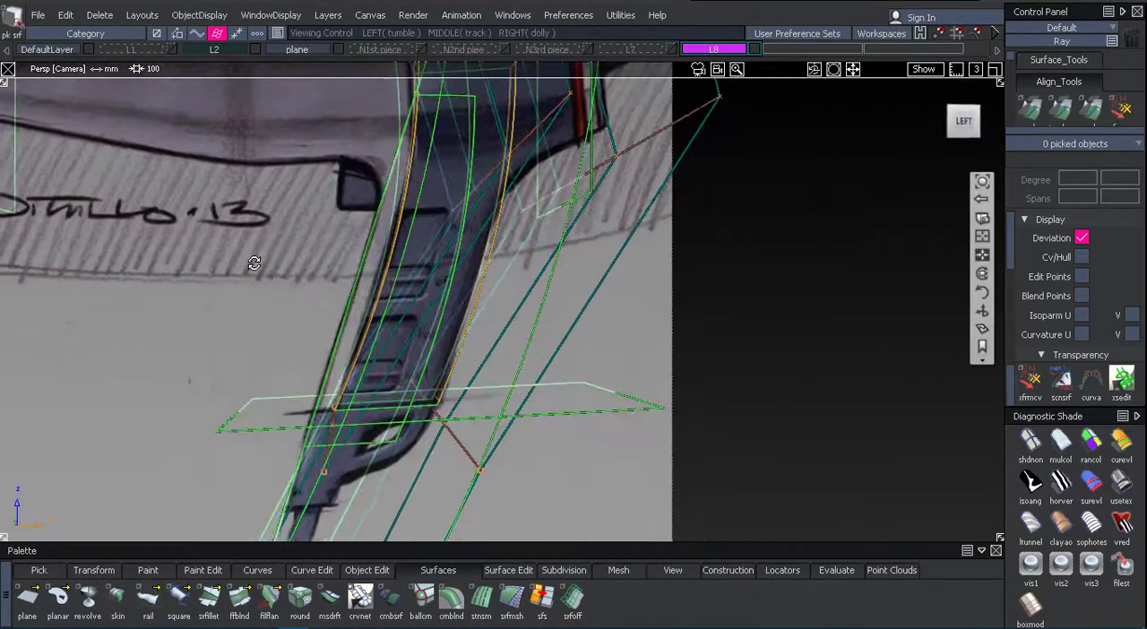
click(363, 309)
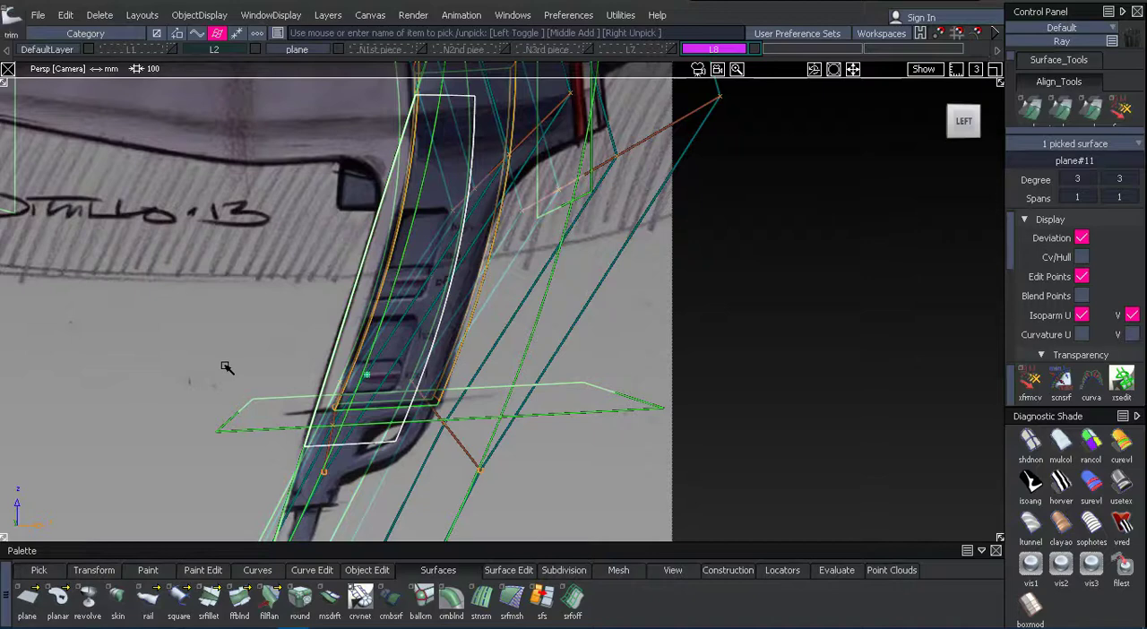
ctrl+shift+right_drag(226, 367, 357, 433)
click(348, 339)
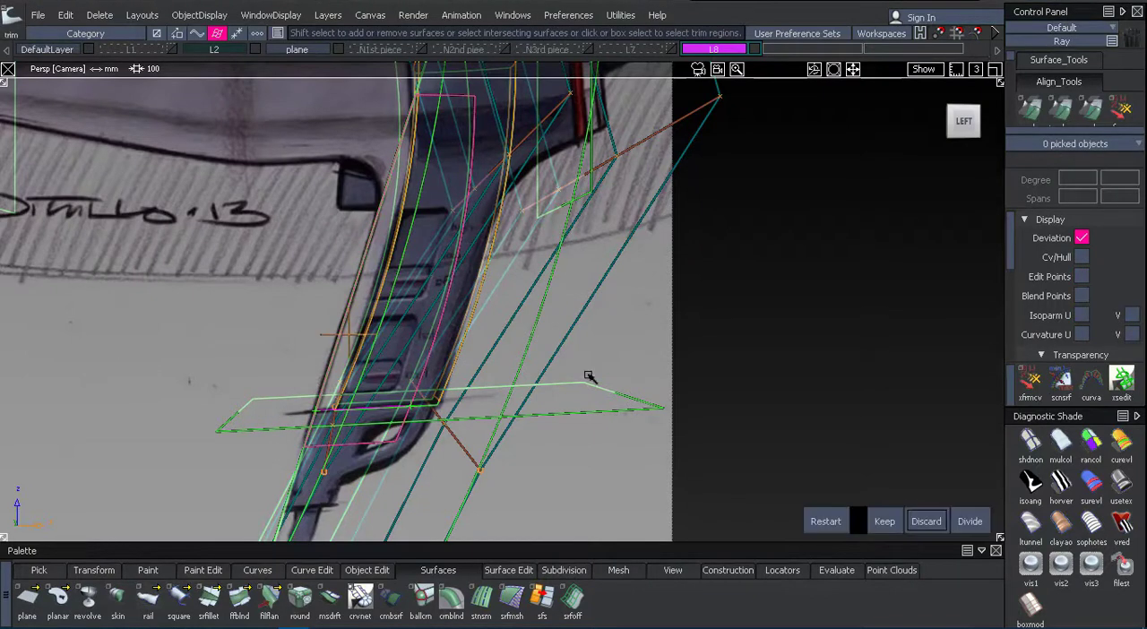
click(891, 529)
Hide the plane and L2 layers so only the handle surfaces remain displayed.
ctrl+shift+drag(810, 436, 816, 379)
click(321, 49)
ctrl+shift+drag(300, 220, 304, 153)
alt+shift+drag(336, 233, 797, 228)
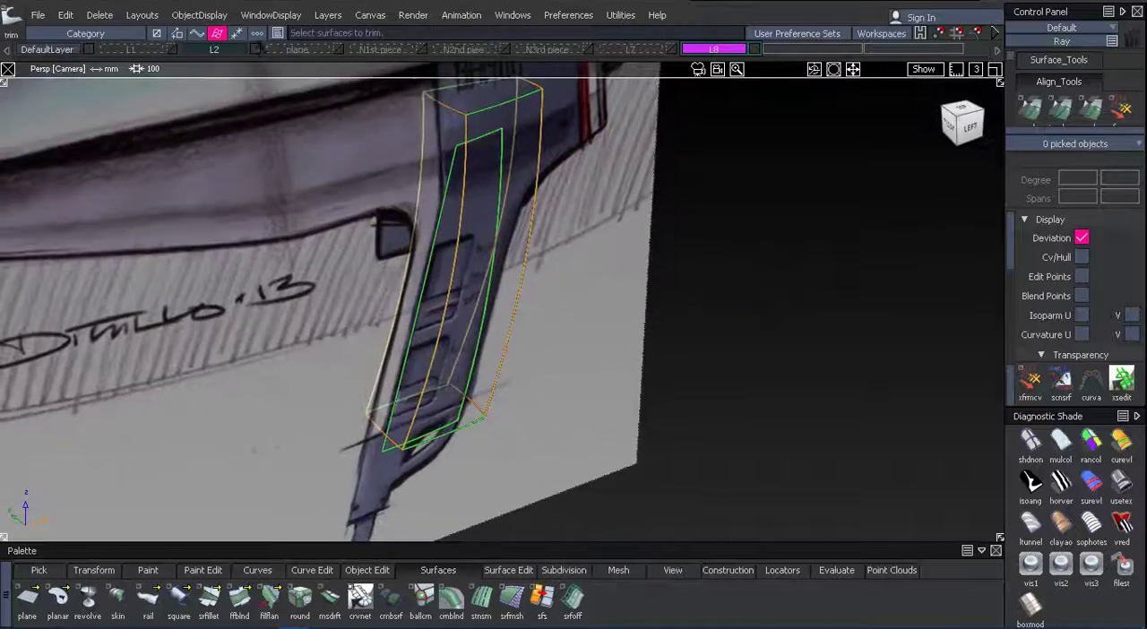
click(257, 51)
mouse_move(238, 300)
alt+shift+mouse_down()
mouse_move(260, 260)
mouse_move(248, 291)
alt+shift+mouse_up()
Mirror a copy of the front-trimmed side surface to the opposite side of the handle.
click(395, 331)
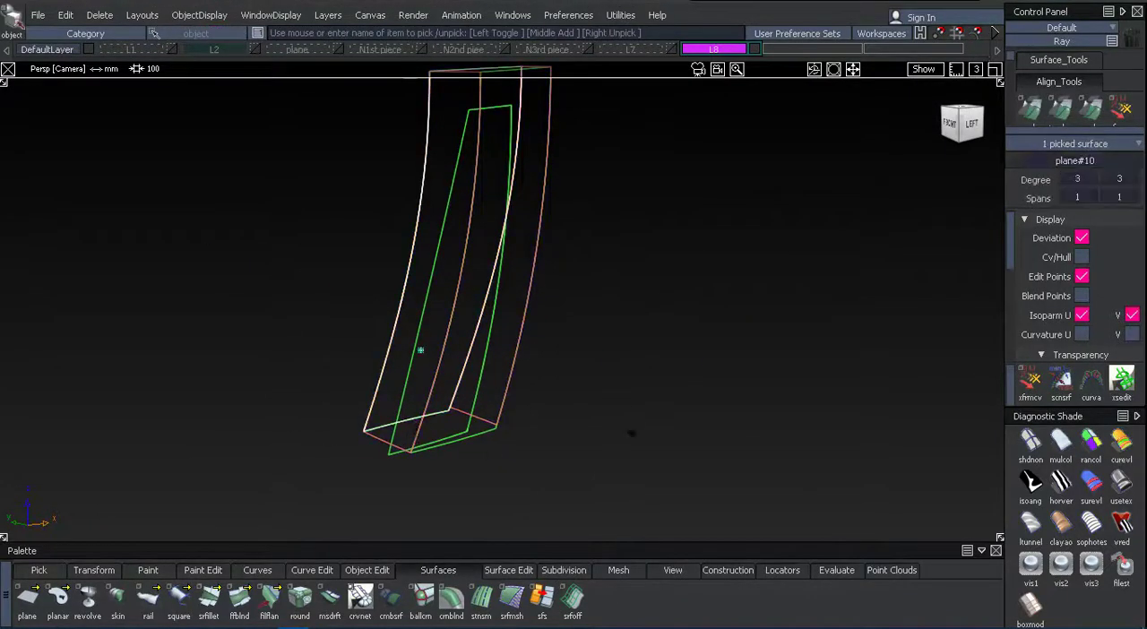
click(631, 433)
alt+shift+drag(631, 432, 529, 235)
ctrl+shift+drag(358, 349, 319, 374)
alt+shift+drag(548, 340, 609, 354)
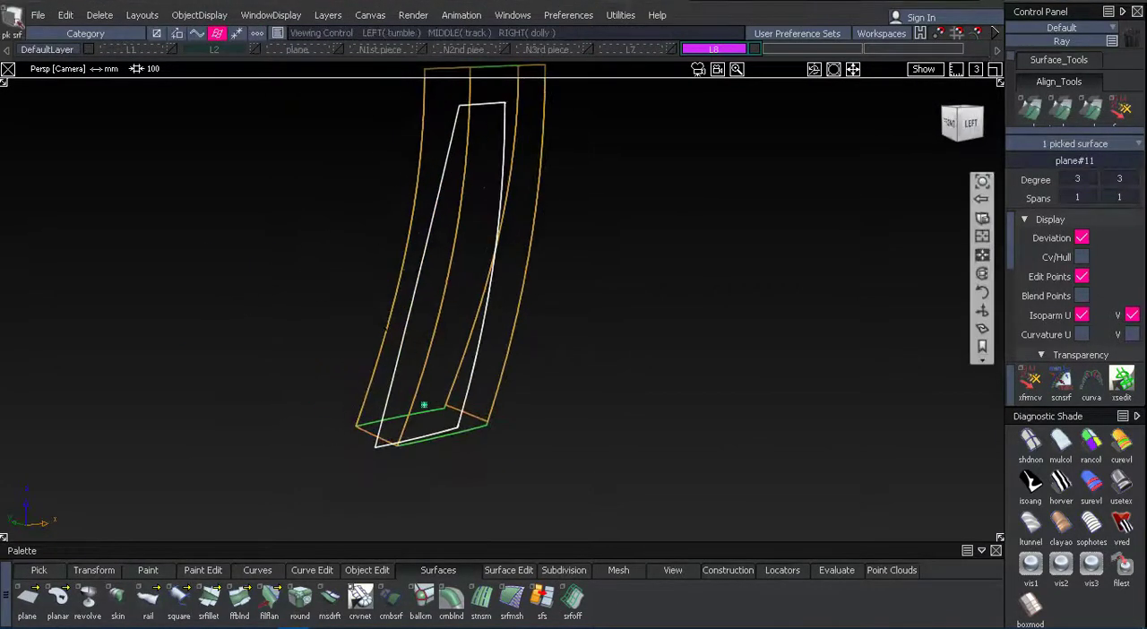
click(65, 15)
mouse_move(205, 220)
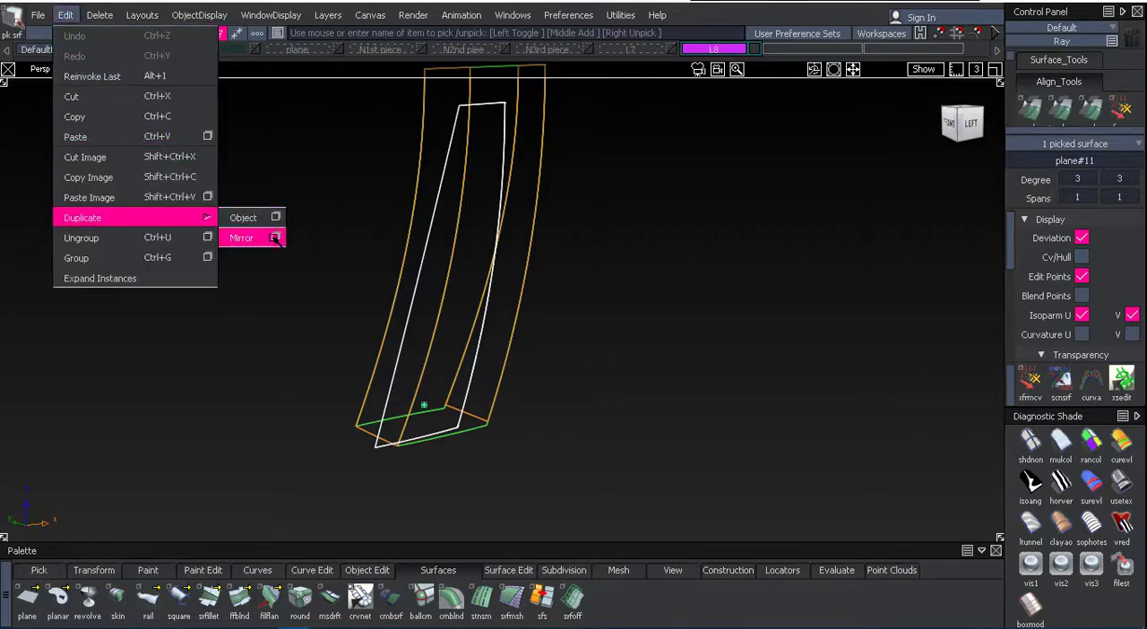
click(245, 239)
mouse_move(248, 319)
ctrl+shift+mouse_down()
mouse_move(235, 347)
mouse_move(309, 348)
ctrl+shift+mouse_up()
Shade the handle surfaces and check the gap between the two front side surfaces.
click(1120, 484)
alt+shift+drag(807, 386, 801, 363)
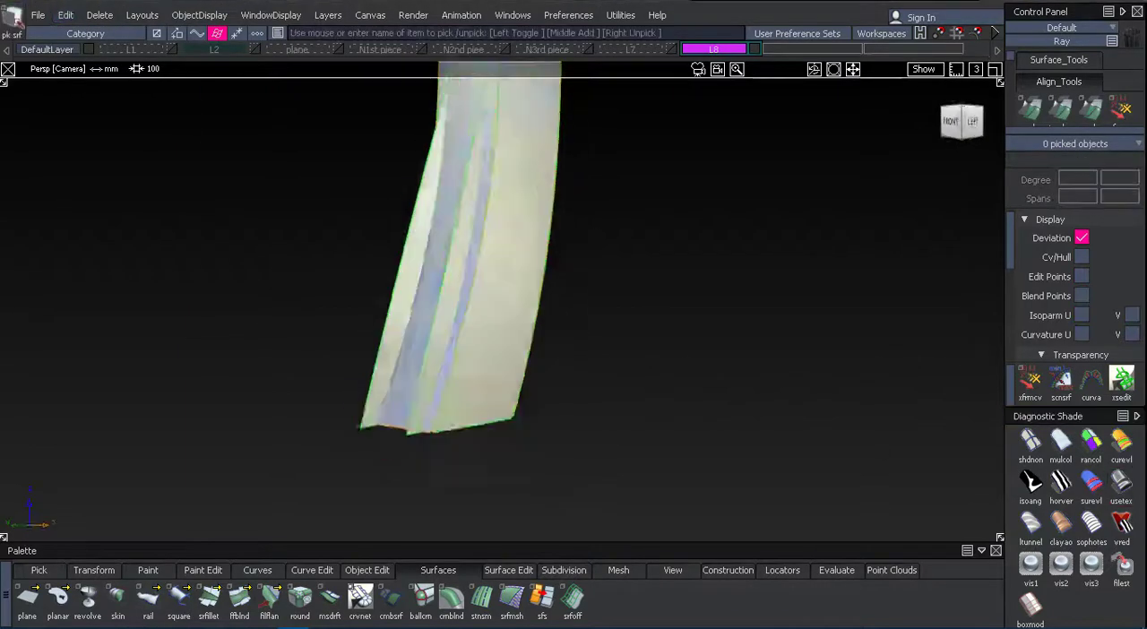
alt+shift+drag(551, 371, 491, 386)
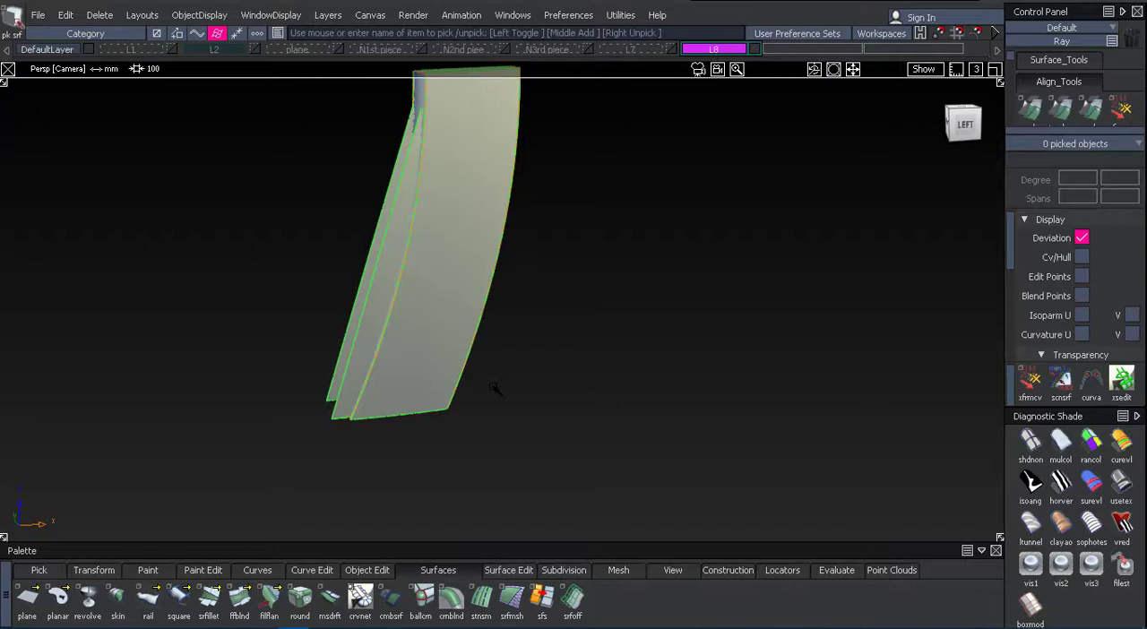
alt+shift+drag(386, 316, 394, 355)
ctrl+shift+drag(281, 338, 279, 365)
Create a skin surface between the front edges of the trimmed side surface and its mirrored copy.
double_click(118, 599)
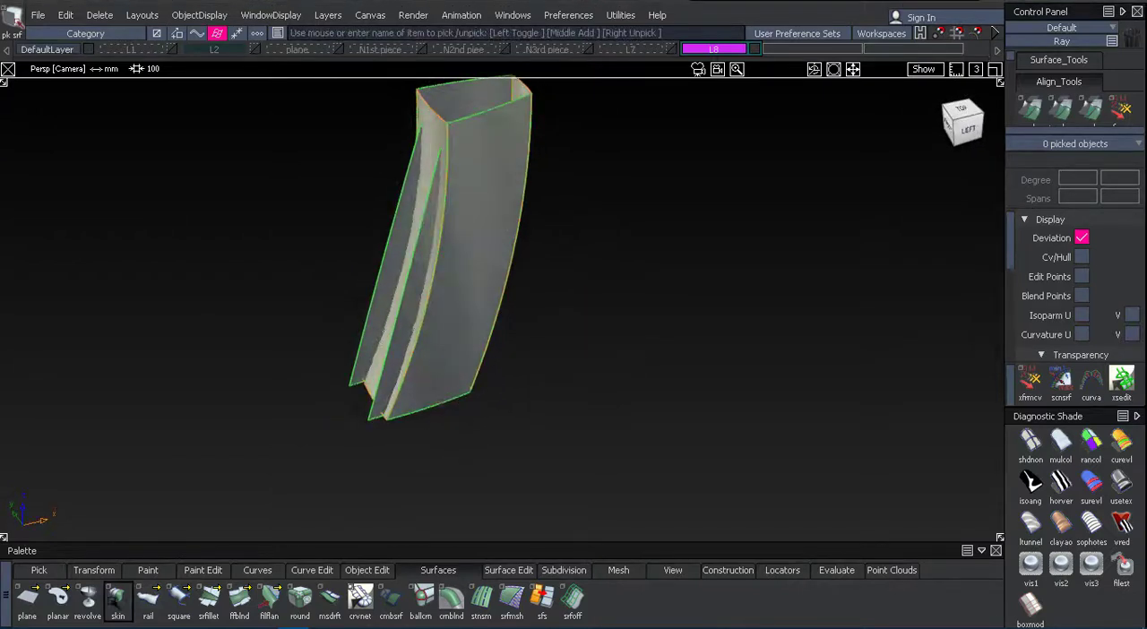
click(373, 302)
click(393, 326)
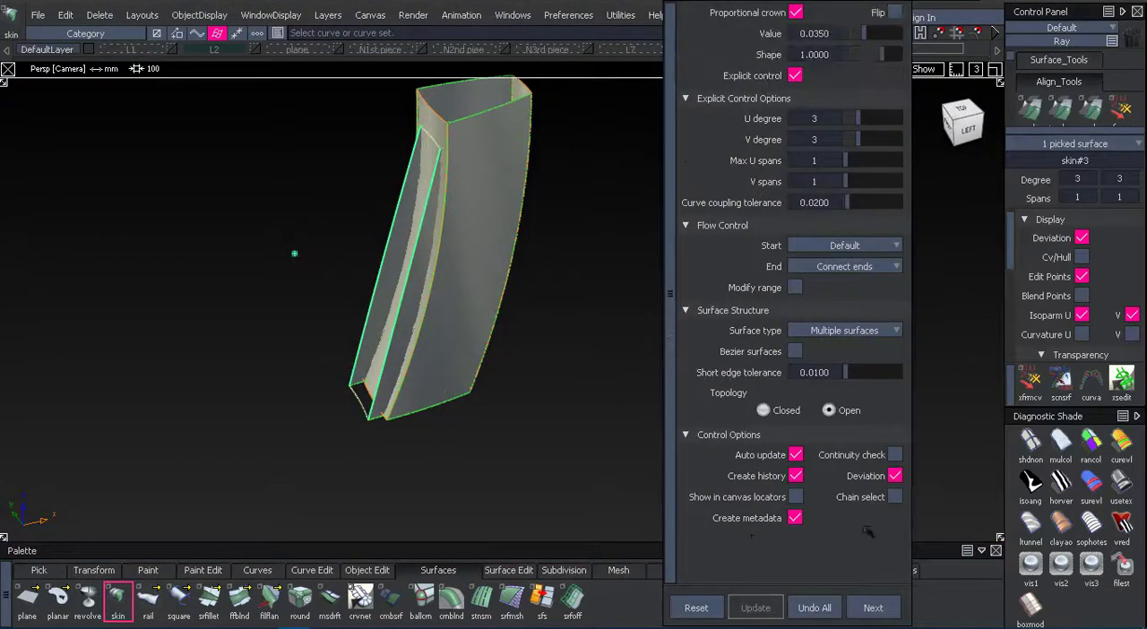
mouse_move(538, 421)
alt+shift+mouse_down()
mouse_move(565, 269)
mouse_move(502, 184)
alt+shift+mouse_up()
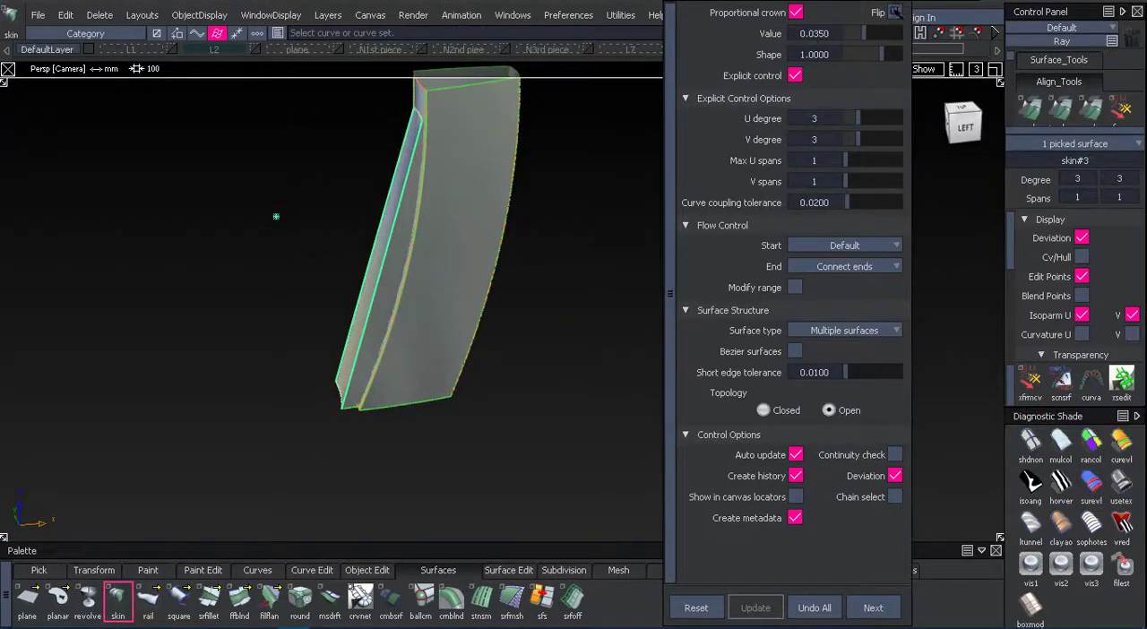
Flip the skin's proportional crown and set its value to 0.0850 so the handle front bulges outward.
click(895, 13)
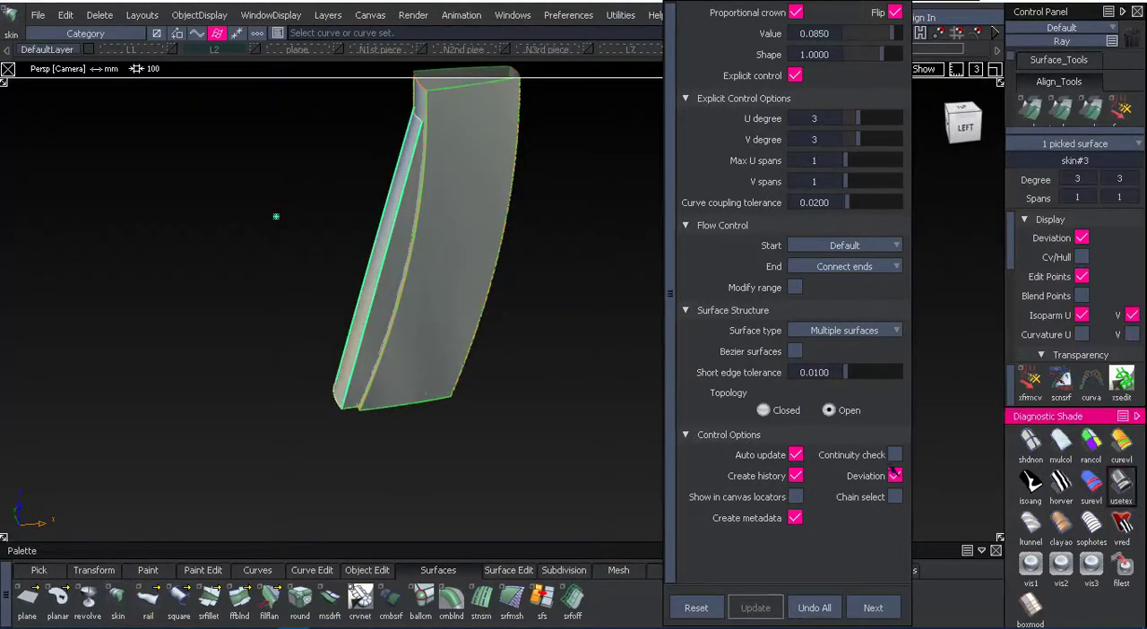
alt+shift+drag(524, 412, 725, 288)
mouse_move(382, 350)
alt+shift+mouse_down()
mouse_move(397, 293)
mouse_move(573, 259)
mouse_move(349, 231)
mouse_move(550, 286)
alt+shift+mouse_up()
ctrl+shift+drag(637, 242, 625, 194)
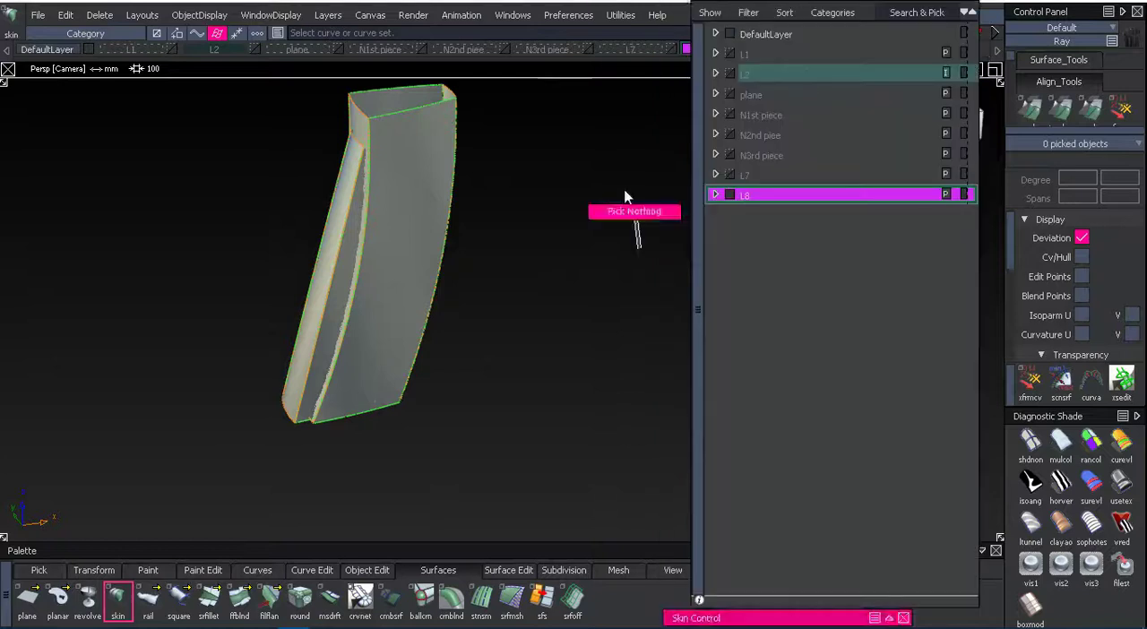
Show the L7, N3rd piece, N2nd piece and N1st piece layers alongside the handle.
click(672, 52)
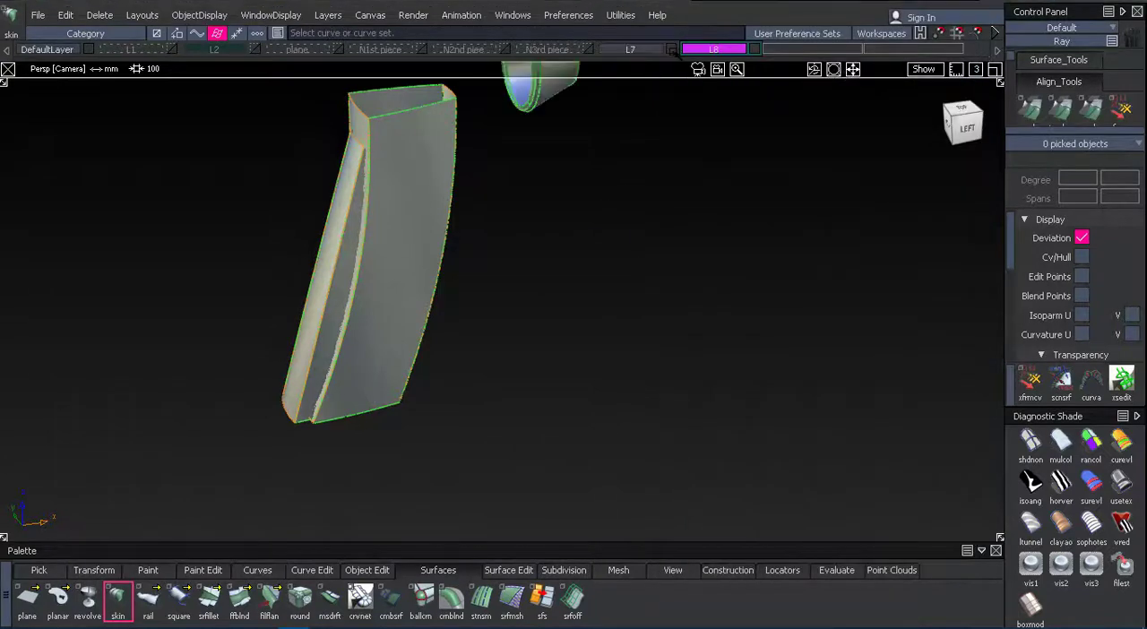
alt+shift+drag(670, 247, 663, 224)
alt+shift+middle_drag(663, 223, 688, 310)
alt+shift+drag(619, 238, 578, 213)
click(587, 51)
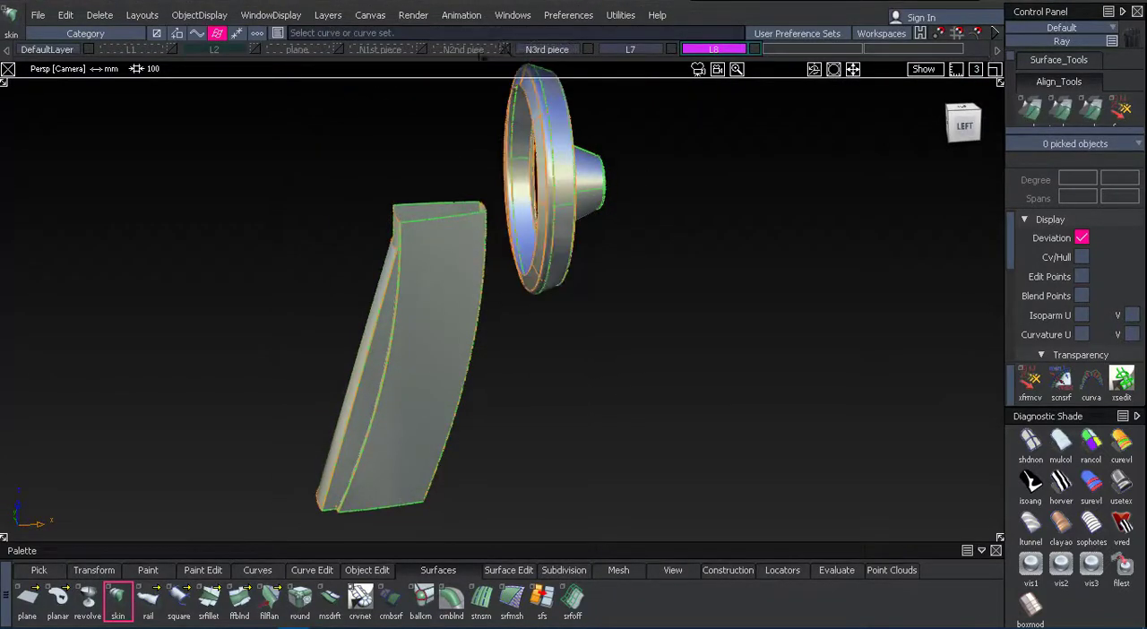
click(506, 50)
Show the plane layer, examine the assembled dryer from the left, and hide the plane layer again.
click(338, 51)
alt+shift+drag(324, 192, 386, 215)
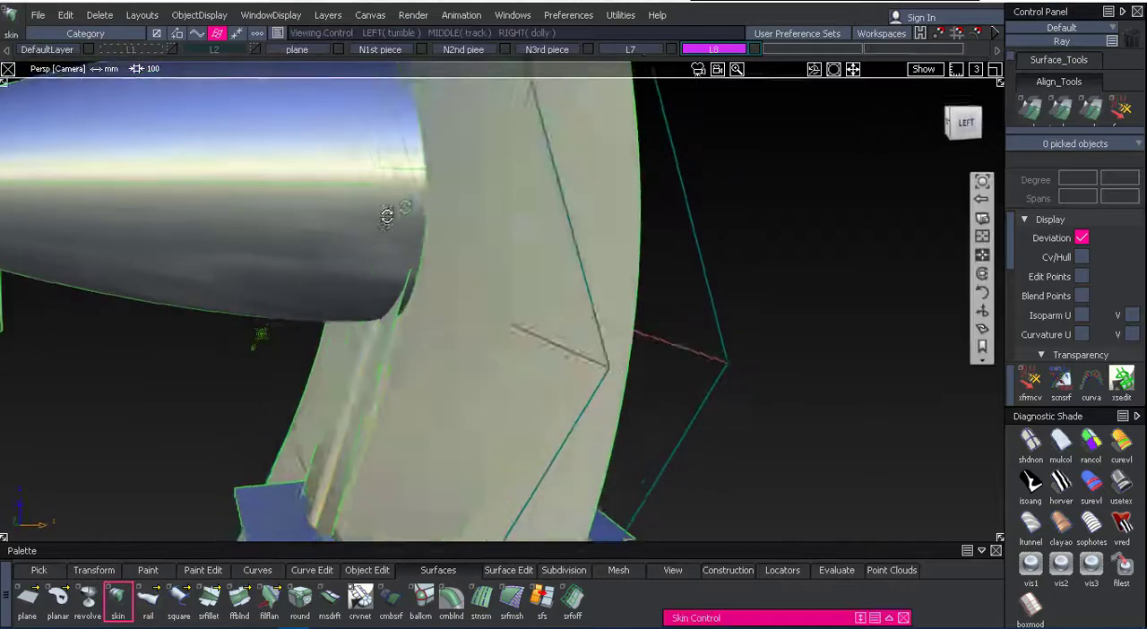
alt+shift+right_drag(386, 215, 309, 201)
alt+shift+drag(309, 201, 242, 192)
click(960, 122)
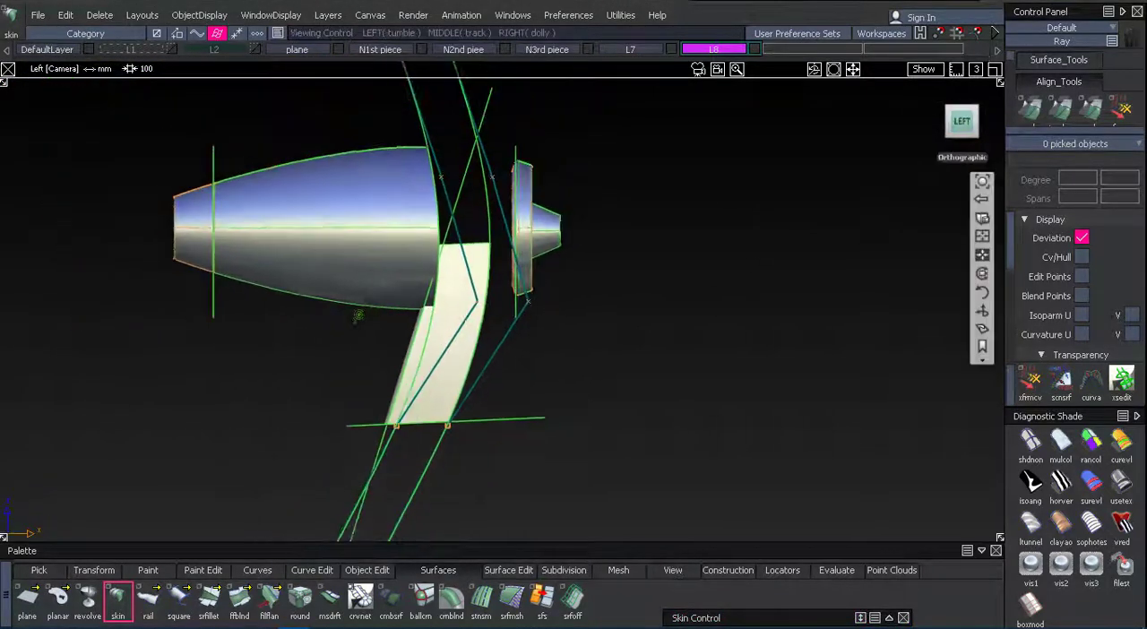
alt+shift+middle_drag(627, 224, 700, 198)
click(337, 51)
alt+shift+right_drag(732, 222, 686, 215)
alt+shift+drag(685, 215, 662, 213)
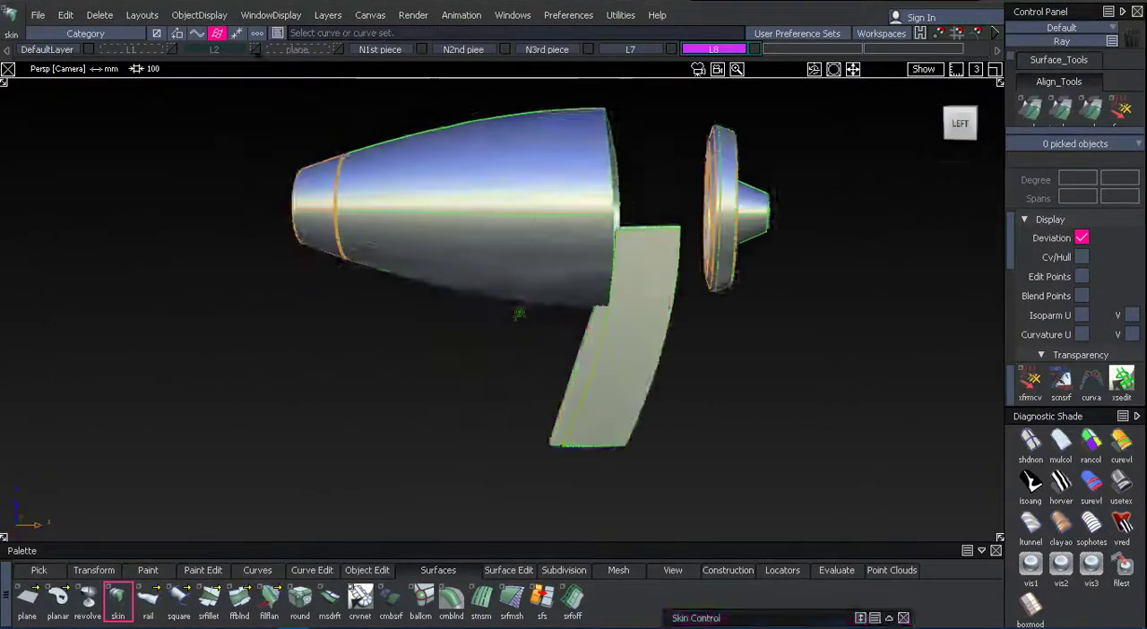
Show the L2 sketch layer, switch off shading, and compare the dryer parts with the sketch in the left orthographic view.
click(255, 50)
click(1030, 441)
click(961, 130)
alt+shift+middle_drag(787, 289, 531, 267)
alt+shift+right_drag(531, 267, 630, 304)
alt+shift+middle_drag(629, 304, 719, 282)
alt+shift+right_drag(719, 282, 618, 277)
mouse_move(618, 277)
alt+shift+middle_down()
mouse_move(587, 293)
mouse_move(570, 340)
alt+shift+middle_up()
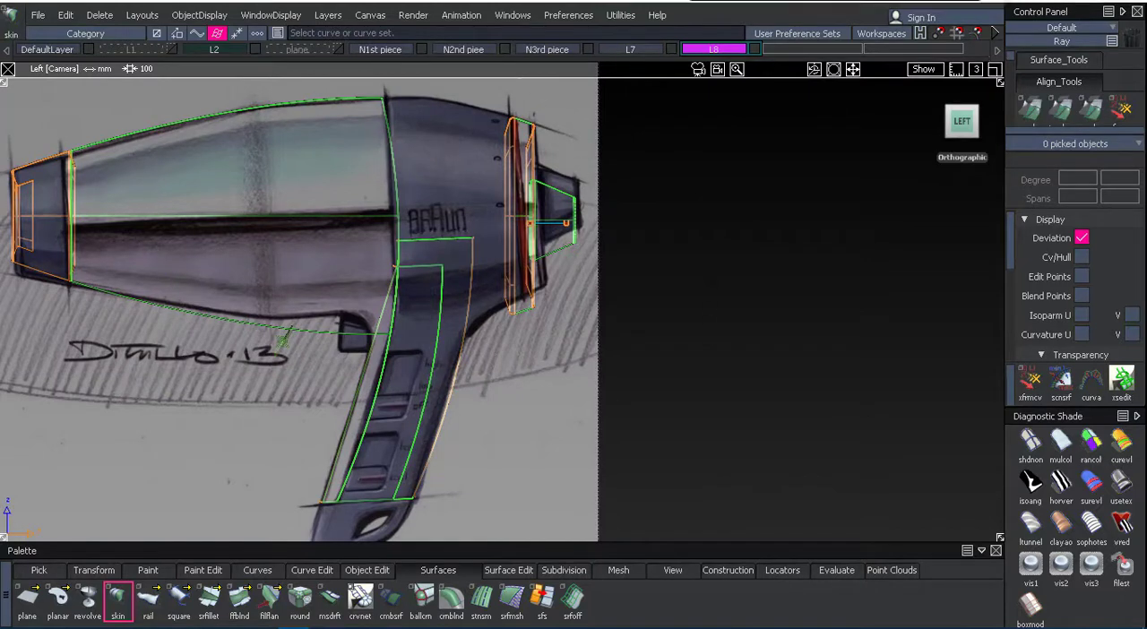
double_click(118, 600)
alt+shift+right_drag(760, 288, 709, 284)
alt+shift+middle_drag(710, 284, 757, 266)
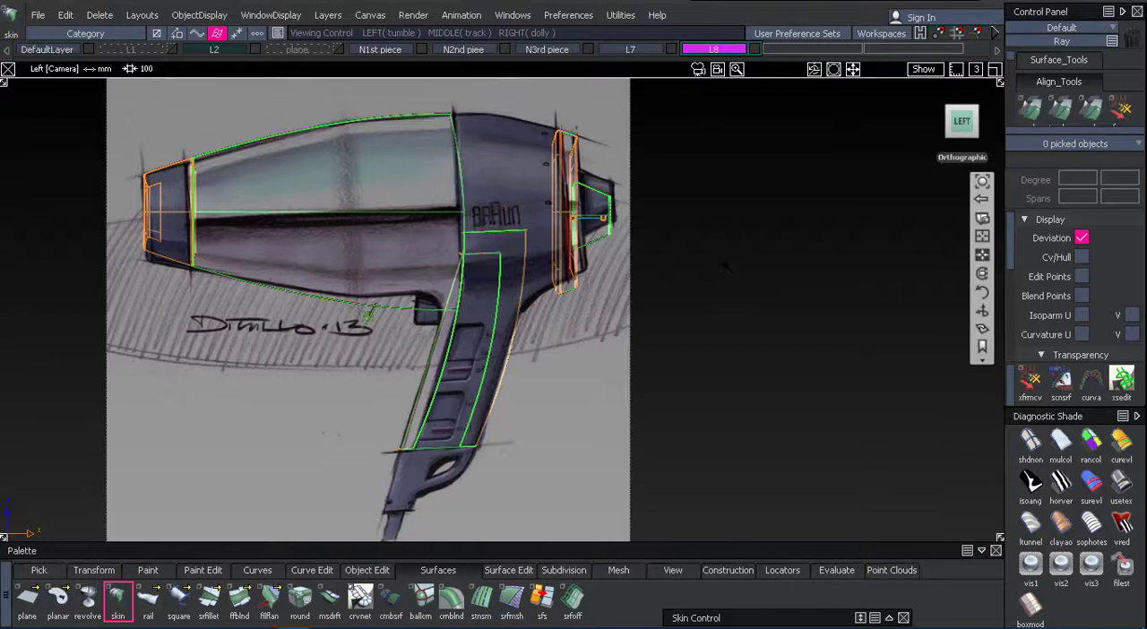
alt+shift+right_drag(732, 260, 705, 285)
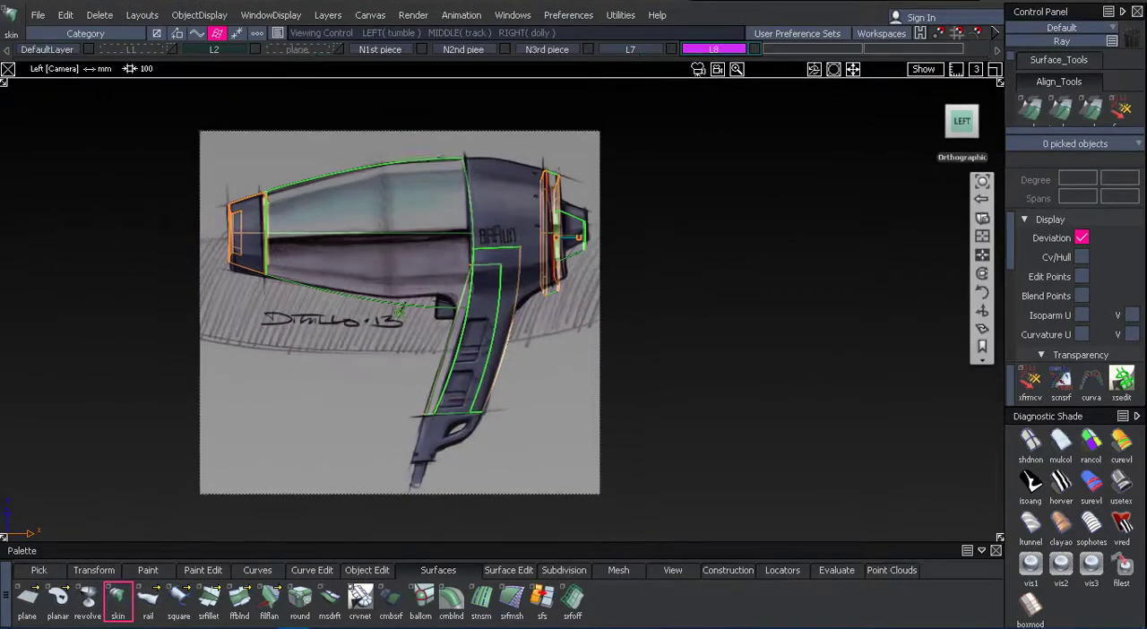
alt+shift+middle_drag(705, 284, 735, 280)
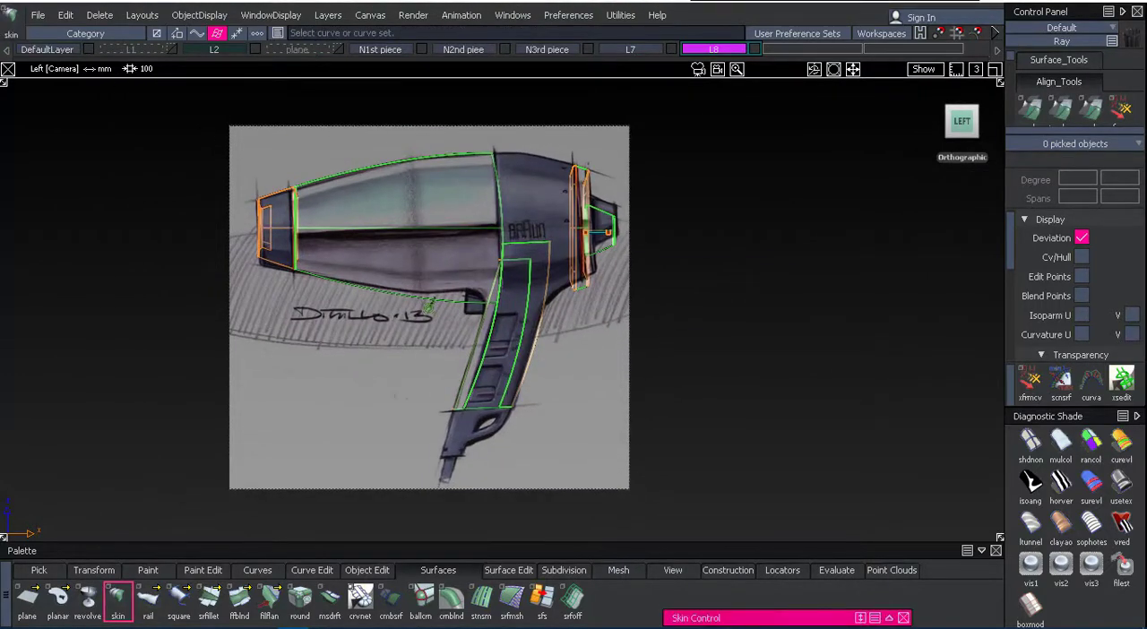
Create layer L9, show layer L1, and assign the full revolved body surface to L9.
click(327, 16)
click(338, 34)
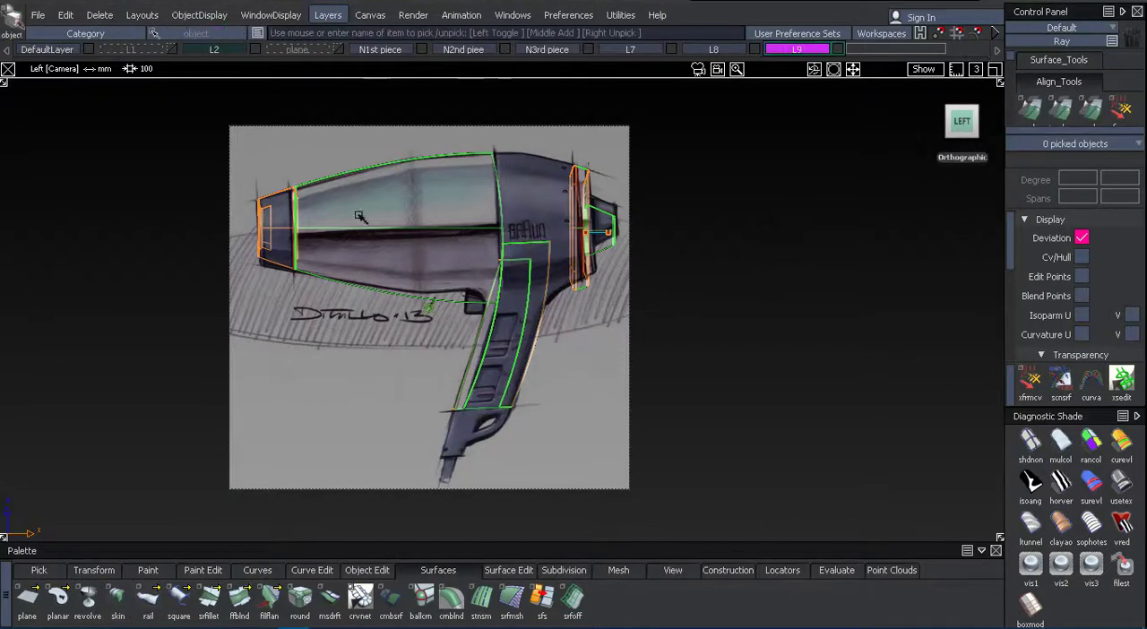
click(169, 49)
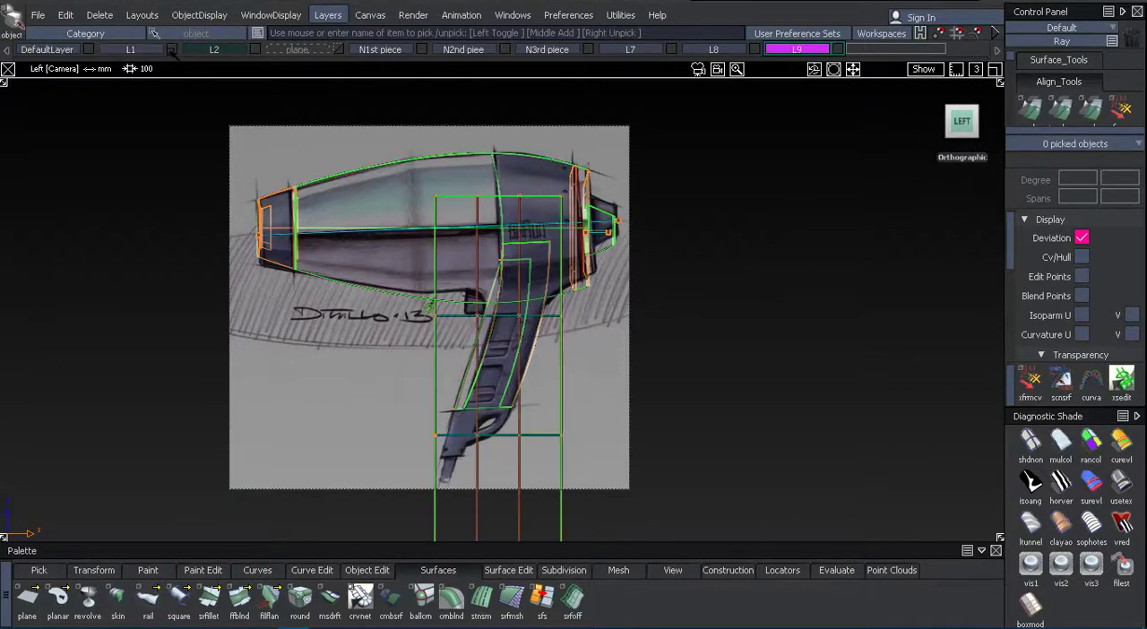
click(528, 175)
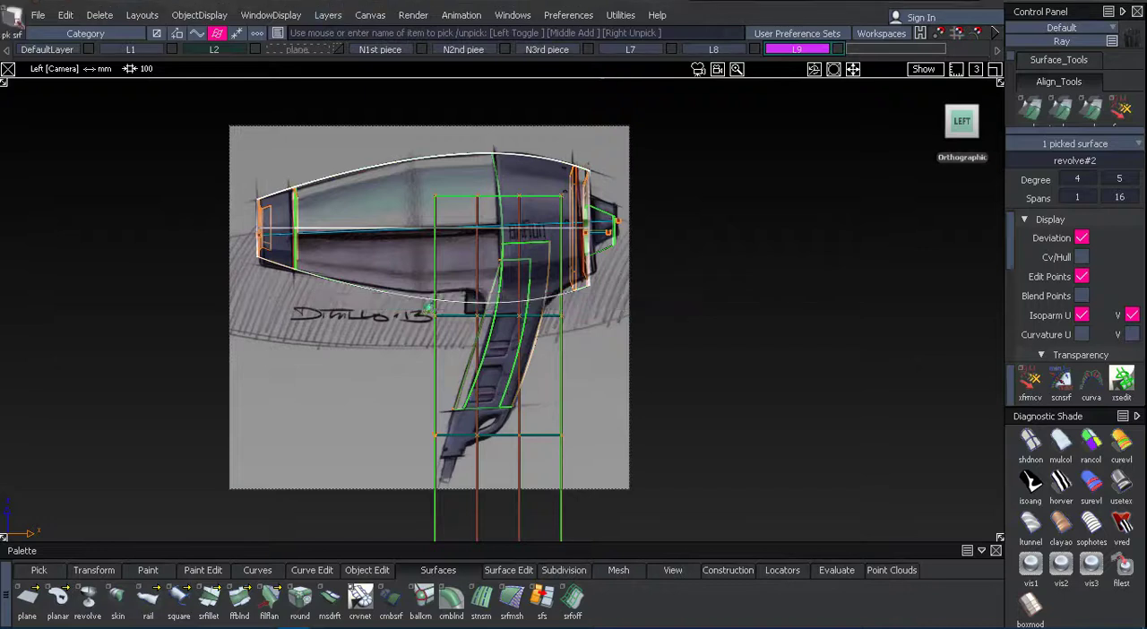
click(797, 50)
click(800, 60)
Hide L1, the three piece layers, L7 and L8, and show the plane layer over the sketch.
middle_click(168, 52)
ctrl+shift+drag(111, 181, 109, 161)
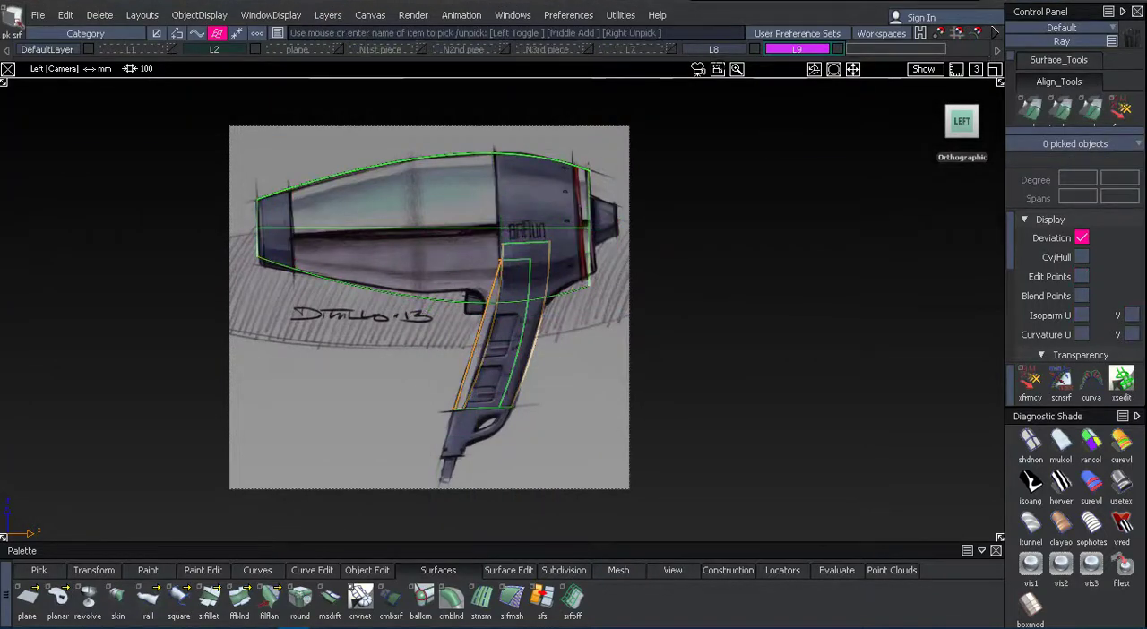
scroll(707, 263, up, 3)
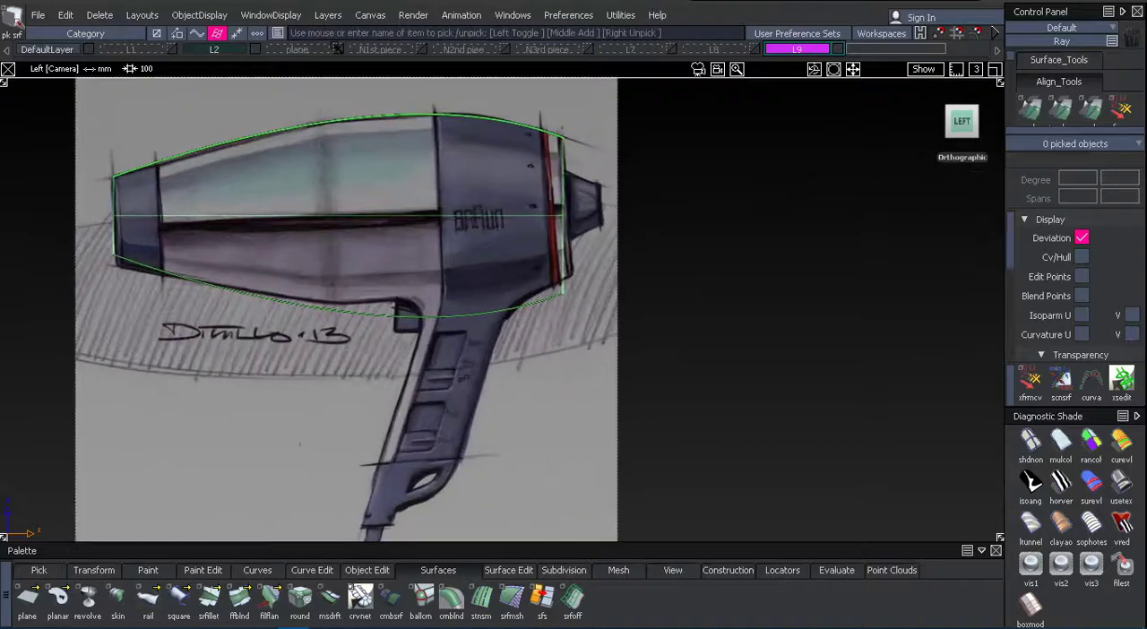
click(338, 49)
Trim the full revolved body surface between the two handle-side planes, keeping the ring section above the handle.
alt+shift+right_drag(773, 220, 663, 276)
alt+shift+middle_drag(663, 275, 730, 246)
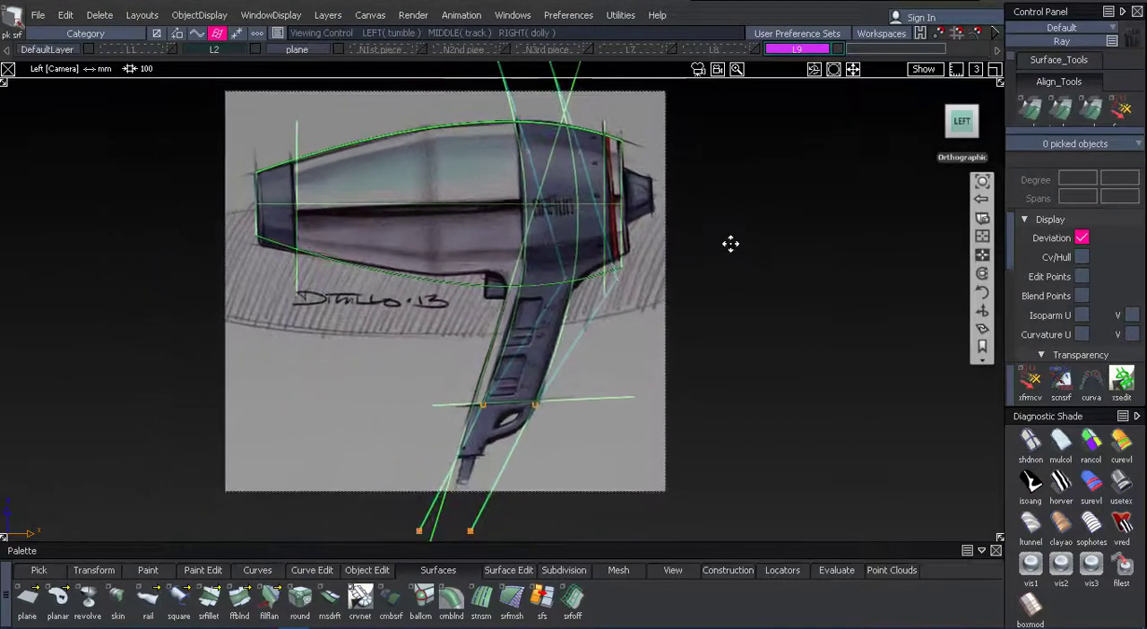
alt+shift+right_drag(733, 292, 808, 293)
key(ctrl+t)
click(434, 184)
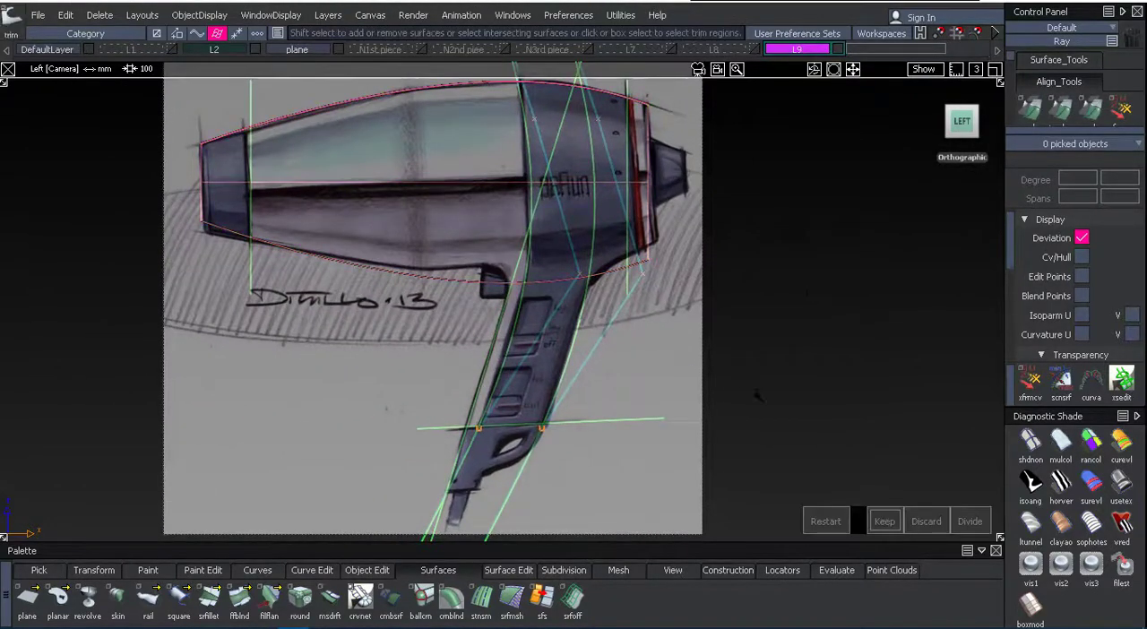
mouse_move(757, 395)
alt+shift+mouse_down()
mouse_move(820, 242)
mouse_move(814, 304)
mouse_move(691, 379)
mouse_move(671, 197)
mouse_move(690, 238)
mouse_move(600, 125)
alt+shift+mouse_up()
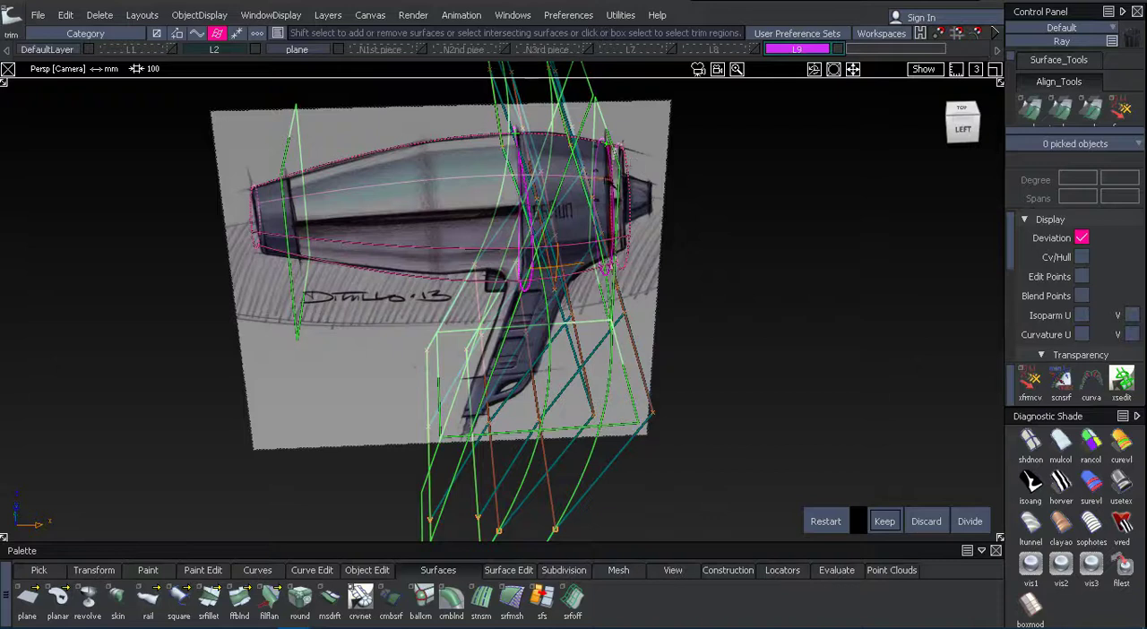
click(884, 520)
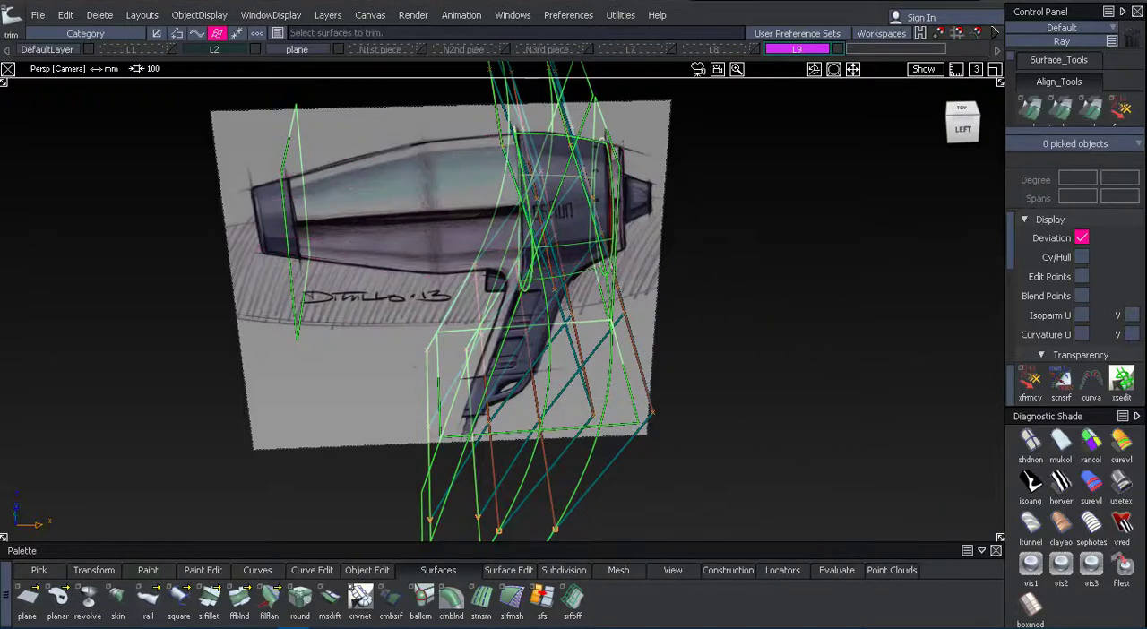
Hide the plane layer, shade the trimmed ring, and compare it with the sketch in the left orthographic view.
click(339, 50)
click(1122, 484)
alt+shift+drag(786, 354, 774, 196)
click(960, 121)
alt+shift+right_drag(779, 225, 846, 226)
alt+shift+middle_drag(846, 225, 722, 335)
alt+shift+right_drag(722, 335, 779, 336)
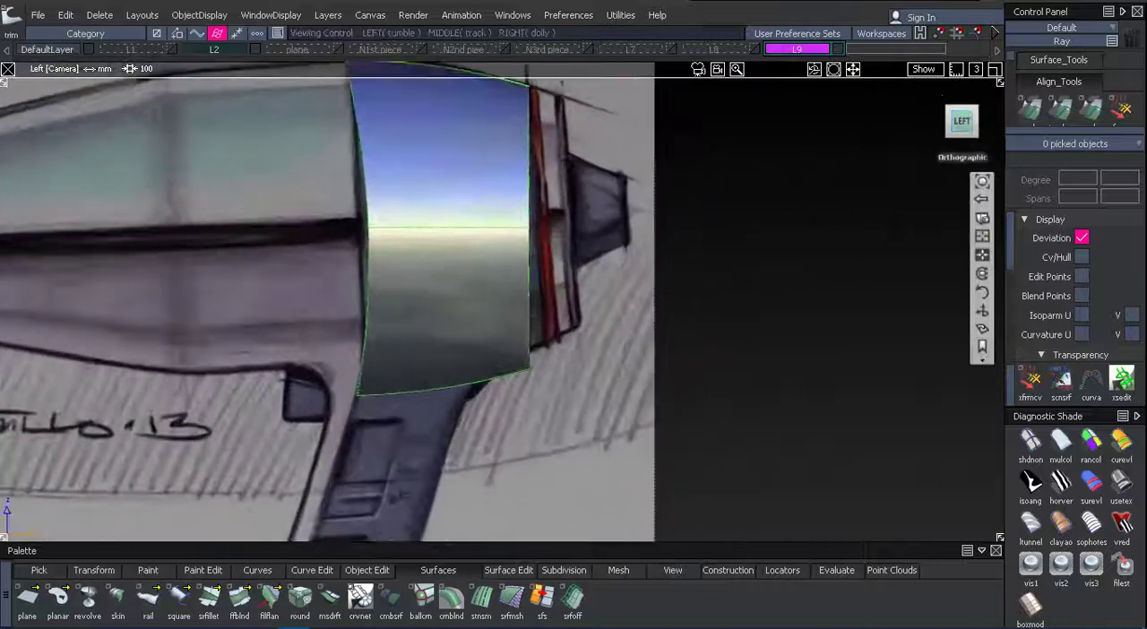
alt+shift+middle_drag(779, 335, 882, 232)
alt+shift+right_drag(847, 416, 805, 415)
alt+shift+middle_drag(805, 416, 835, 359)
alt+shift+right_drag(835, 358, 768, 359)
mouse_move(768, 358)
alt+shift+middle_down()
mouse_move(775, 314)
mouse_move(757, 340)
alt+shift+middle_up()
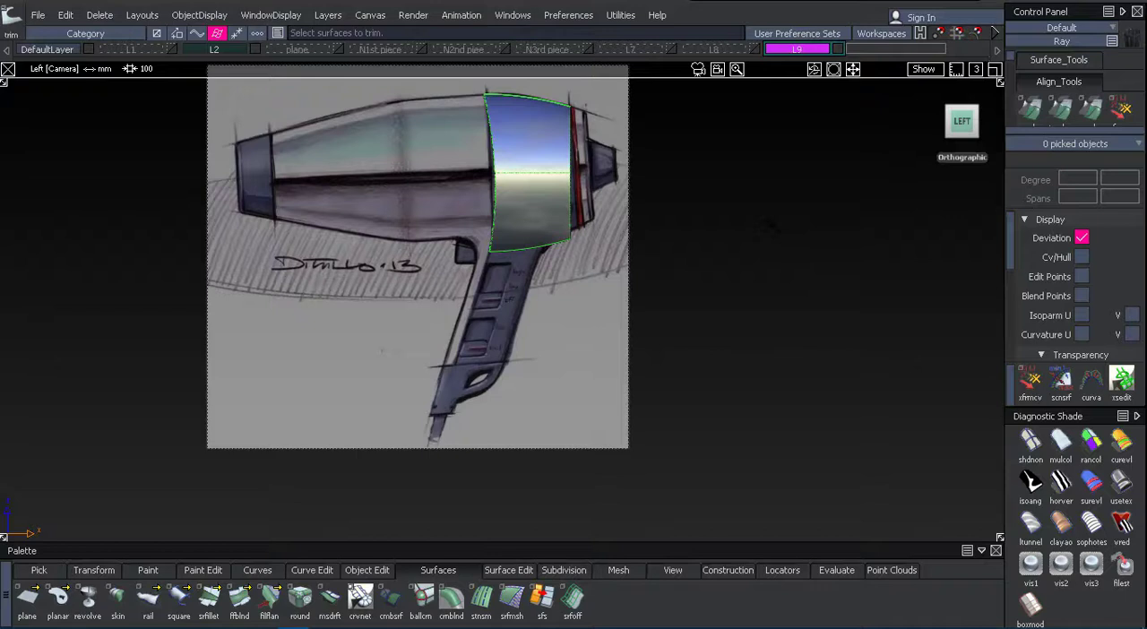
Show handle layer L8 and shade the handle together with the ring section over the sketch.
alt+shift+right_drag(771, 376, 797, 264)
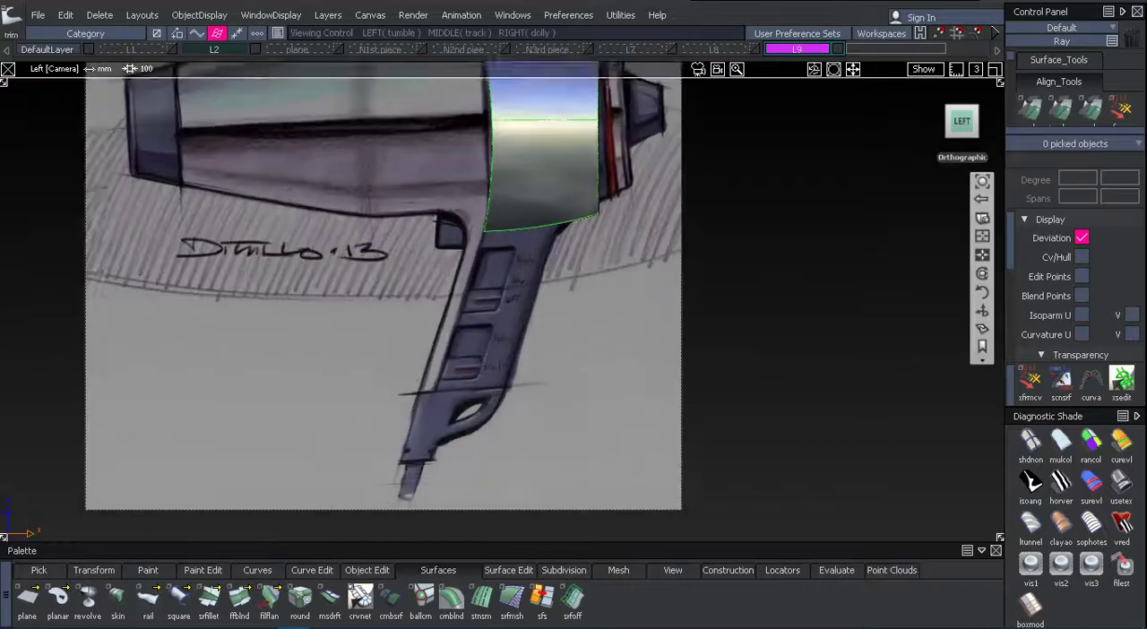
alt+shift+middle_drag(797, 264, 814, 321)
alt+shift+right_drag(813, 320, 842, 321)
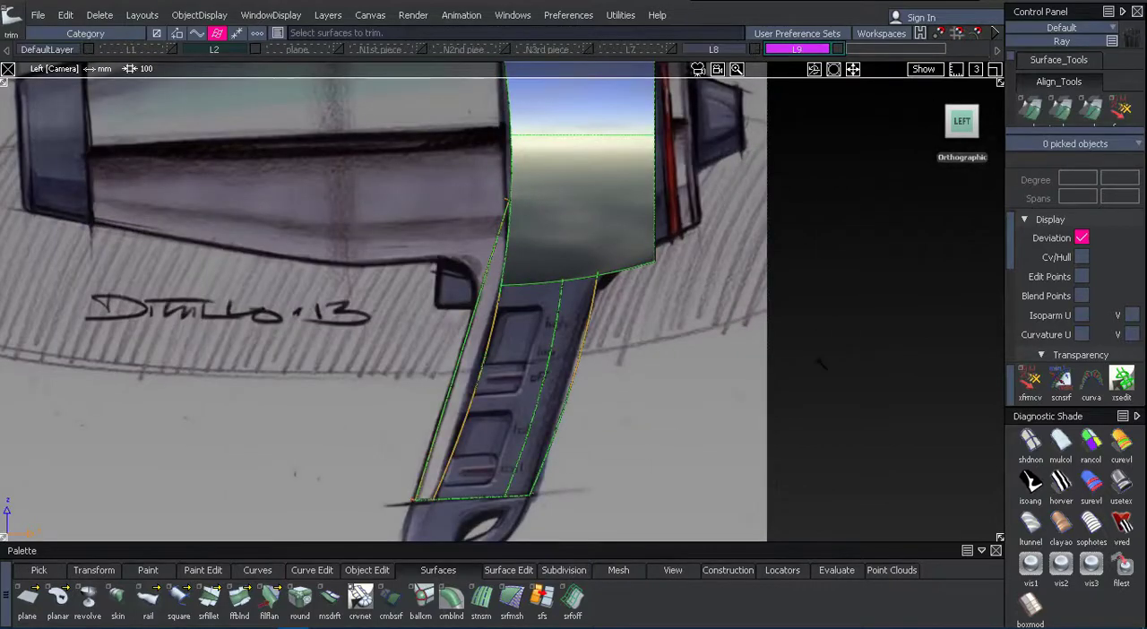
click(1120, 484)
alt+shift+right_drag(855, 385, 799, 365)
Examine how the handle meets the ring section from several angles and against the sketch from the left.
mouse_move(799, 364)
alt+shift+middle_down()
mouse_move(783, 328)
mouse_move(829, 309)
alt+shift+middle_up()
alt+shift+drag(698, 335, 762, 340)
alt+shift+middle_drag(761, 340, 768, 363)
alt+shift+drag(768, 363, 438, 305)
alt+shift+middle_drag(589, 326, 545, 376)
alt+shift+right_drag(595, 296, 629, 290)
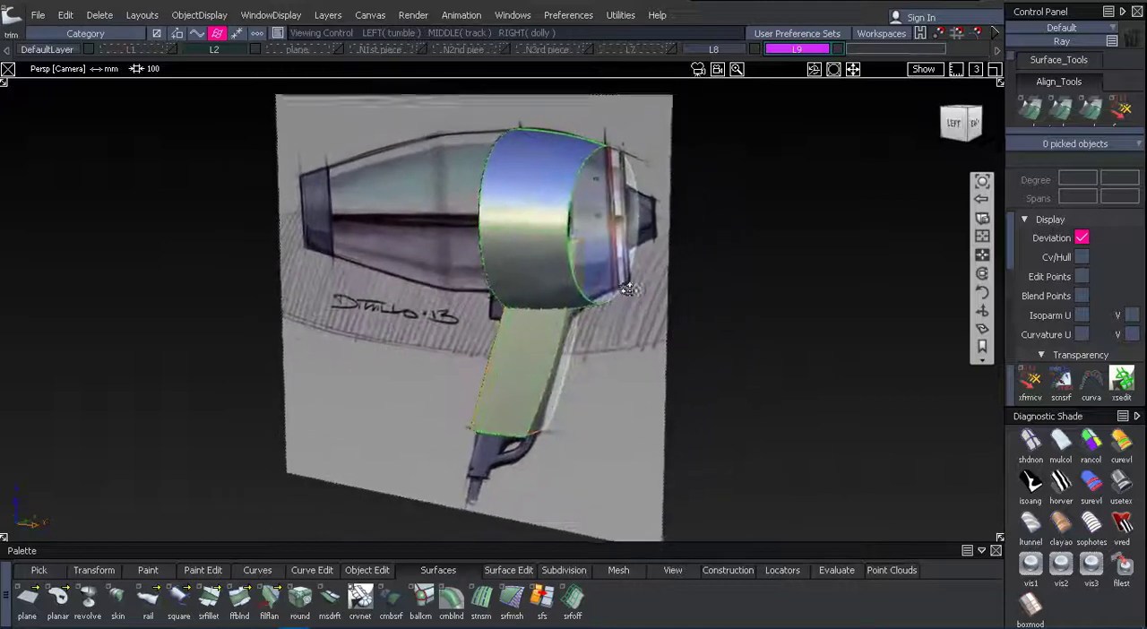
mouse_move(629, 290)
alt+shift+mouse_down()
mouse_move(701, 361)
mouse_move(675, 353)
alt+shift+mouse_up()
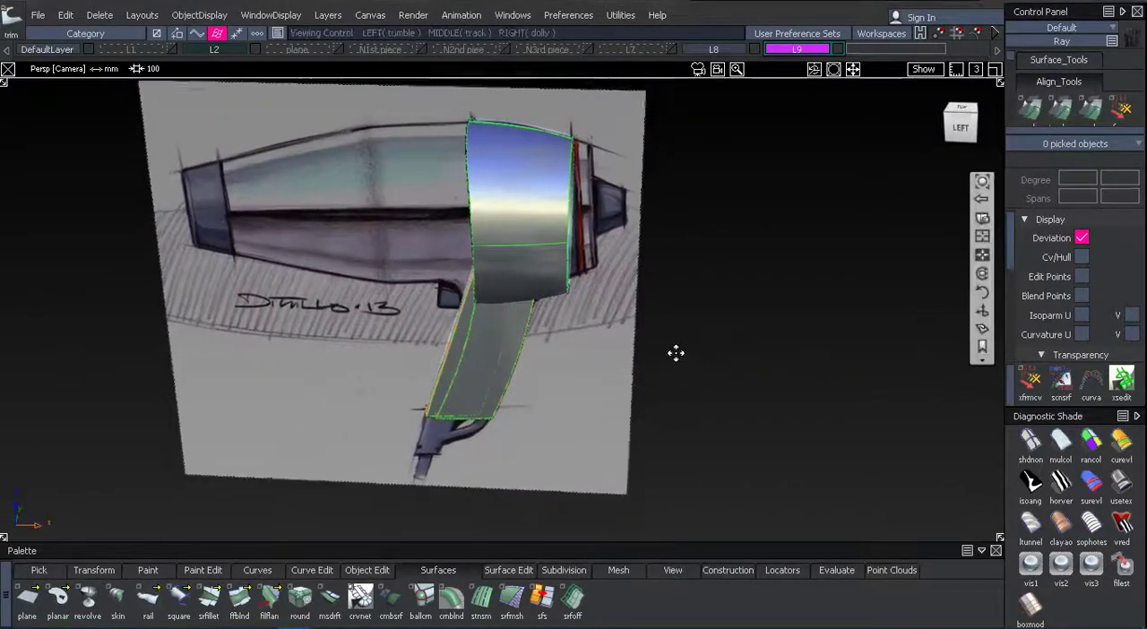
alt+shift+middle_drag(675, 353, 696, 302)
alt+shift+right_drag(696, 302, 735, 422)
alt+shift+middle_drag(735, 422, 766, 348)
alt+shift+right_drag(766, 349, 855, 157)
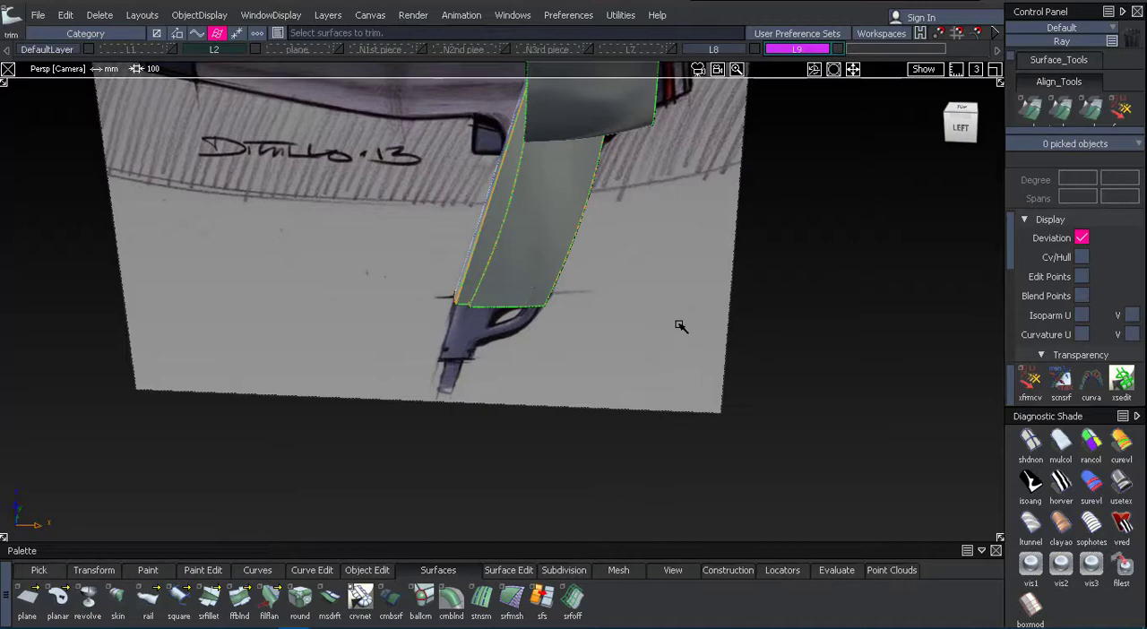
alt+shift+middle_drag(668, 328, 709, 455)
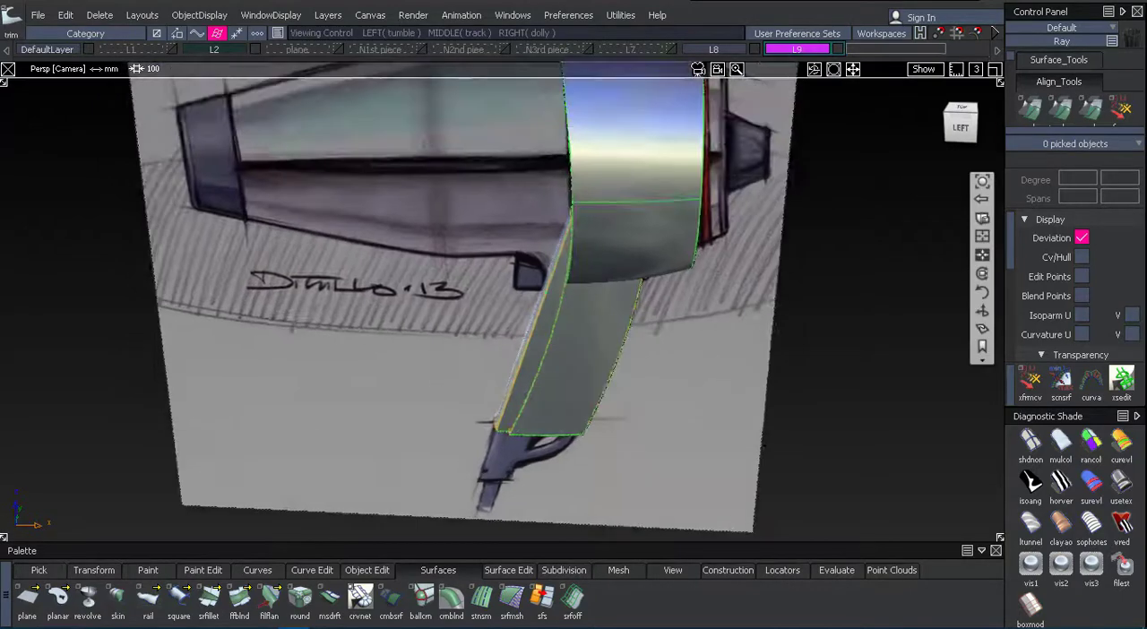
click(961, 125)
alt+shift+right_drag(878, 235, 793, 251)
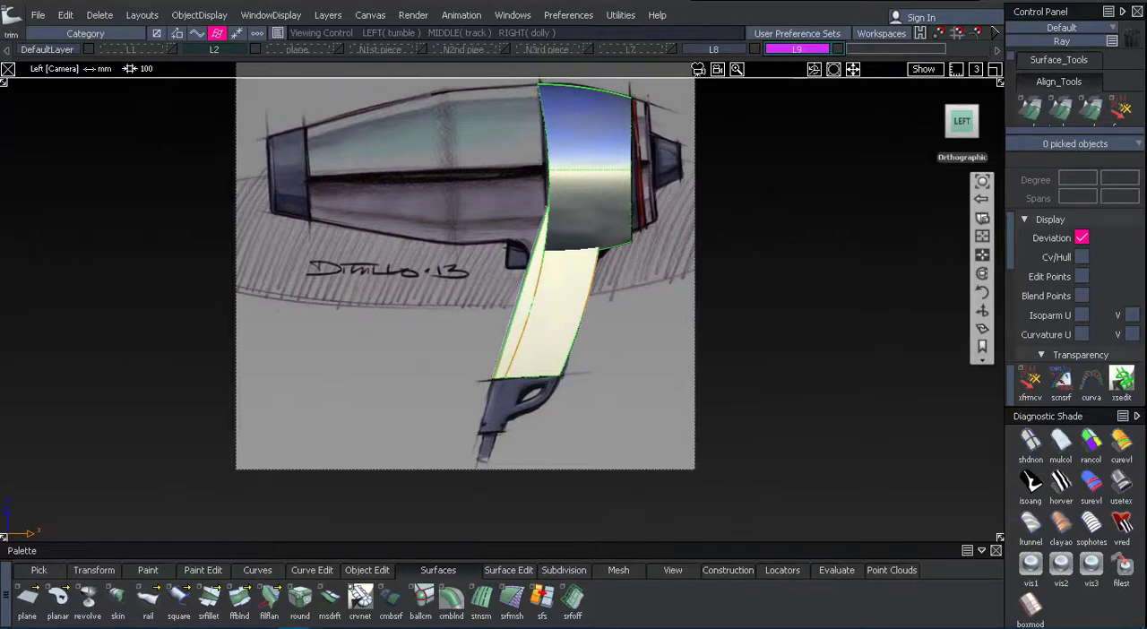
Create layer L10 and hide the L2 sketch layer.
click(331, 17)
click(333, 32)
ctrl+shift+drag(801, 218, 778, 387)
alt+shift+drag(717, 367, 466, 315)
click(254, 50)
alt+shift+middle_drag(694, 295, 486, 435)
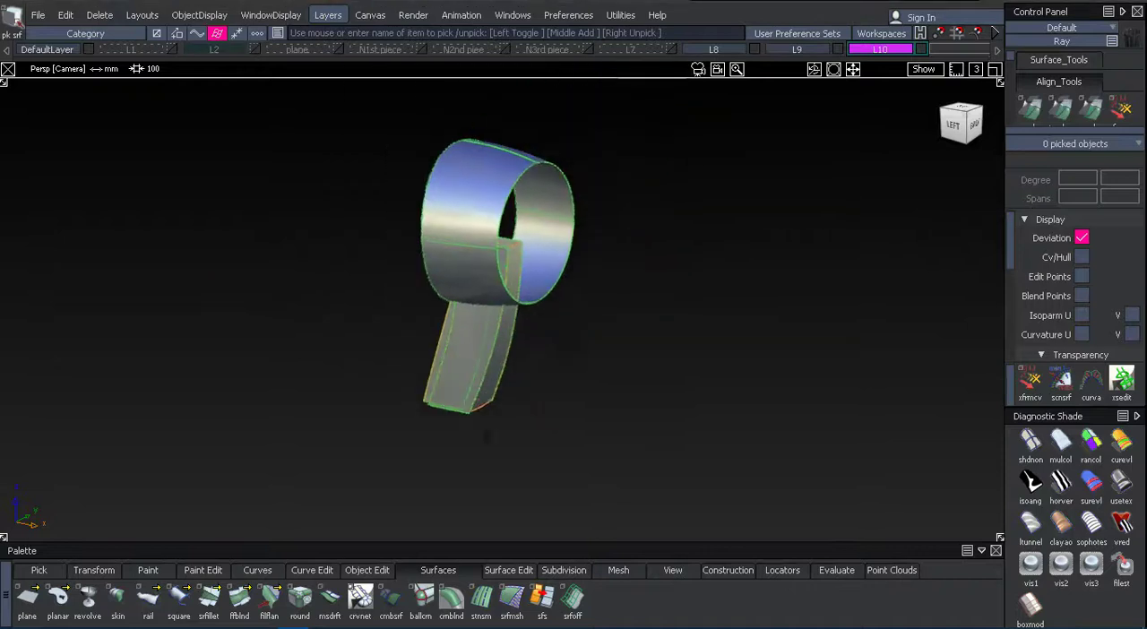
Pick the four handle surfaces and paste copies of them onto layer L10.
alt+shift+right_drag(588, 316, 685, 359)
alt+shift+middle_drag(403, 398, 428, 277)
alt+shift+drag(428, 277, 707, 186)
click(474, 285)
click(561, 296)
click(810, 346)
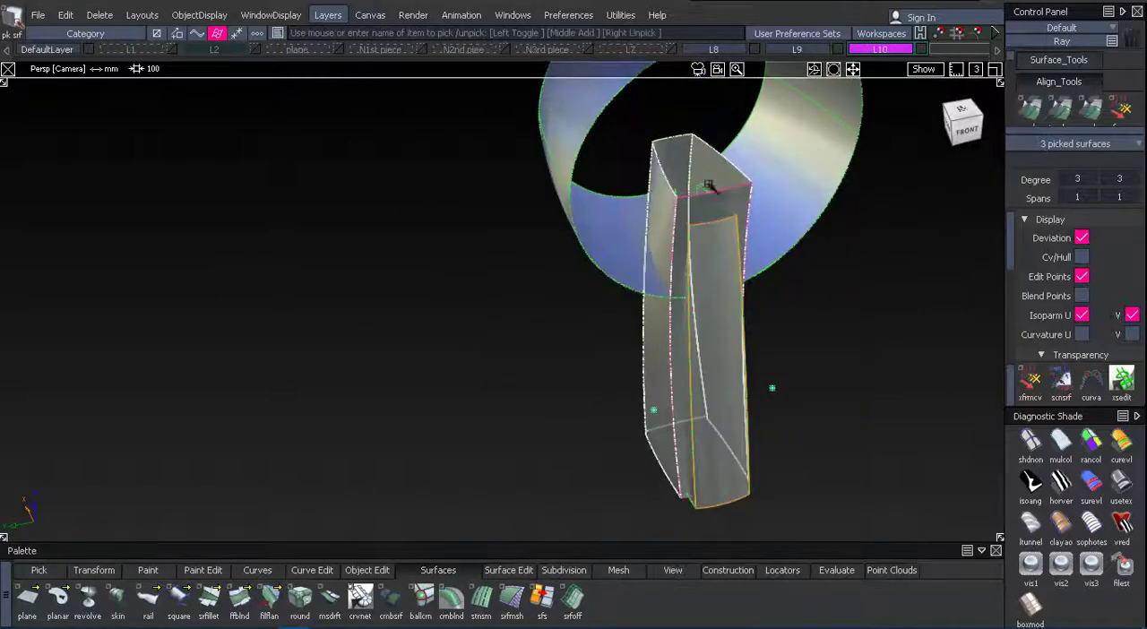
key(ctrl+v)
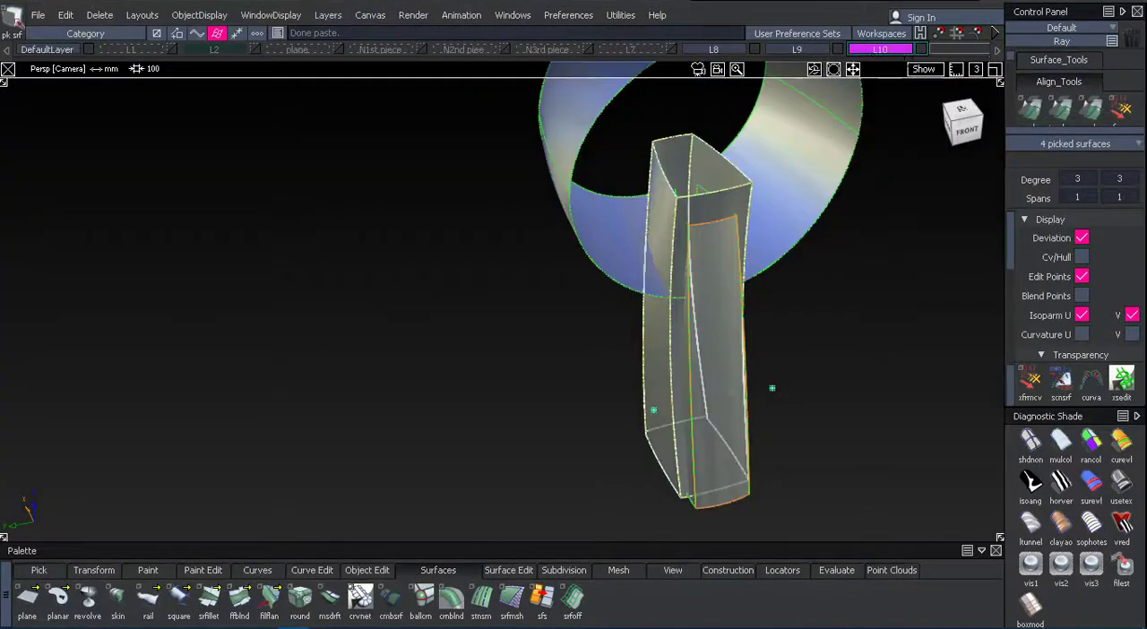
Hide layer L8 and shade the copied handle together with the ring section.
click(759, 48)
ctrl+shift+drag(404, 328, 425, 260)
alt+shift+drag(762, 384, 251, 274)
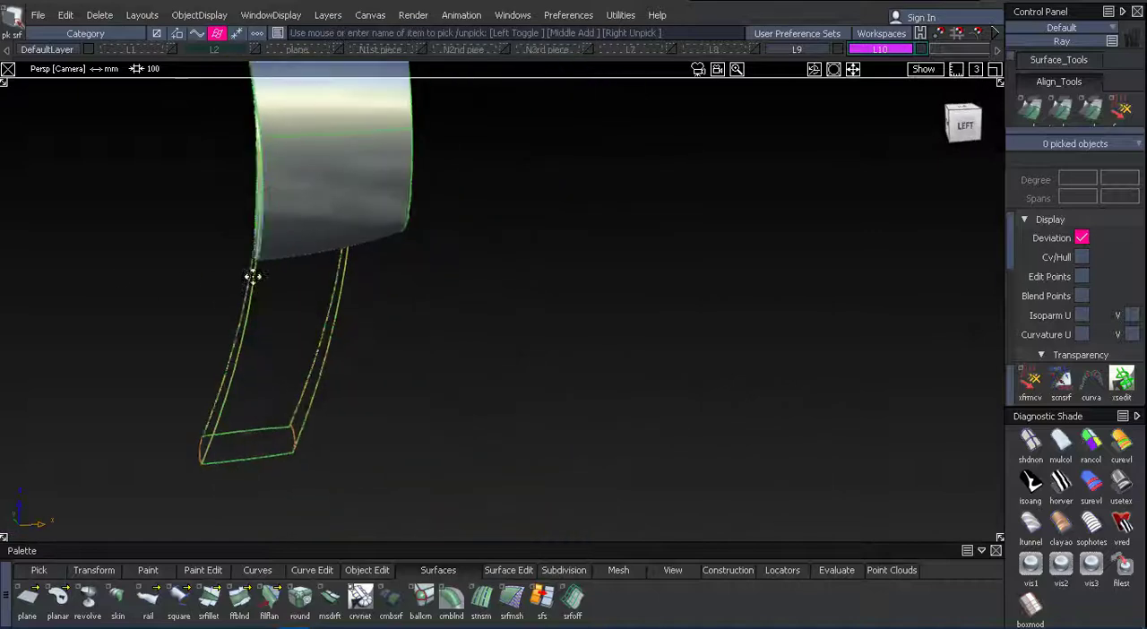
alt+shift+middle_drag(251, 274, 332, 287)
alt+shift+drag(332, 287, 387, 213)
click(1121, 515)
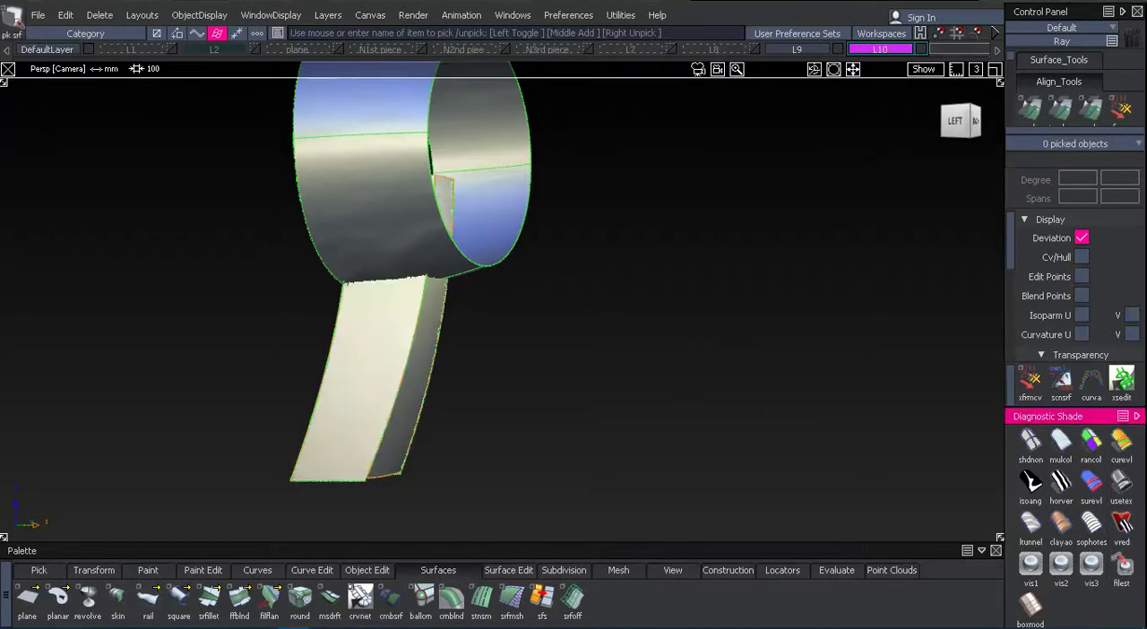
Pick the ring section and paste a copy of it onto layer L10.
mouse_move(653, 282)
alt+shift+mouse_down()
mouse_move(261, 284)
mouse_move(634, 268)
alt+shift+mouse_up()
click(313, 215)
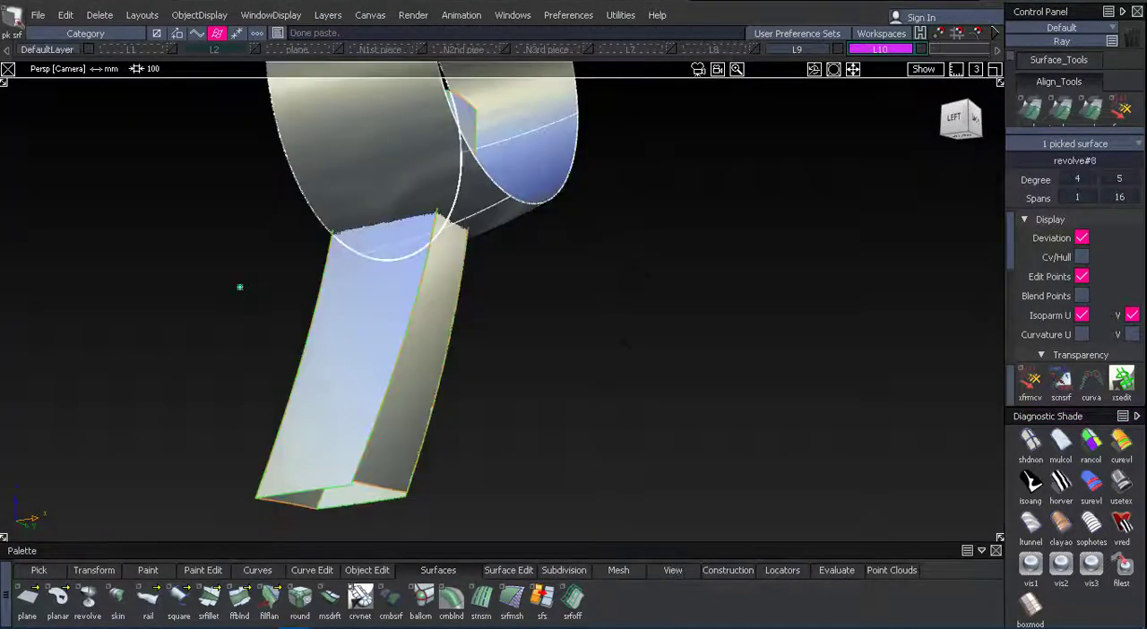
alt+shift+drag(624, 343, 647, 242)
alt+shift+middle_drag(647, 242, 591, 394)
alt+shift+drag(592, 395, 502, 320)
Set the copied ring's pivot near the centre of its opening and scale the copy up around the original.
click(104, 573)
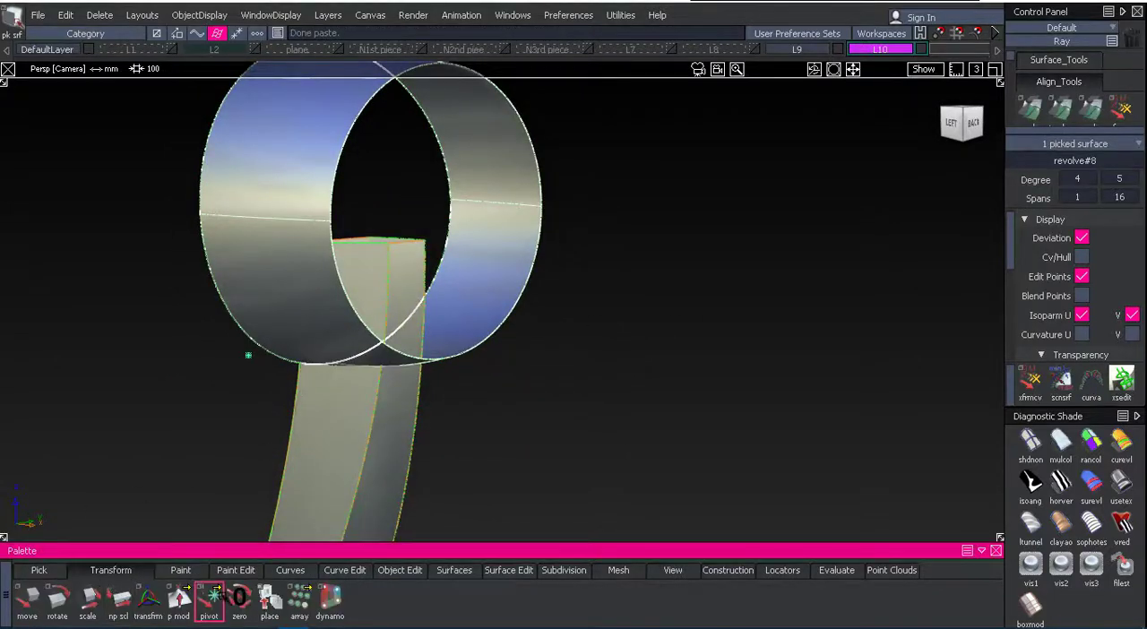
click(380, 208)
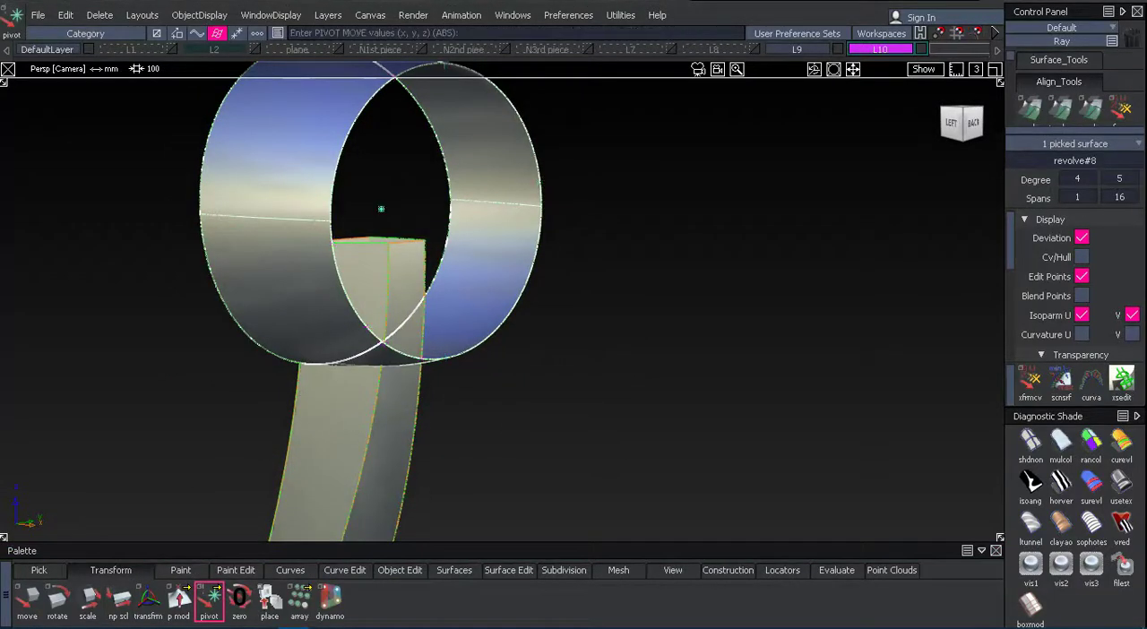
ctrl+shift+drag(605, 379, 548, 319)
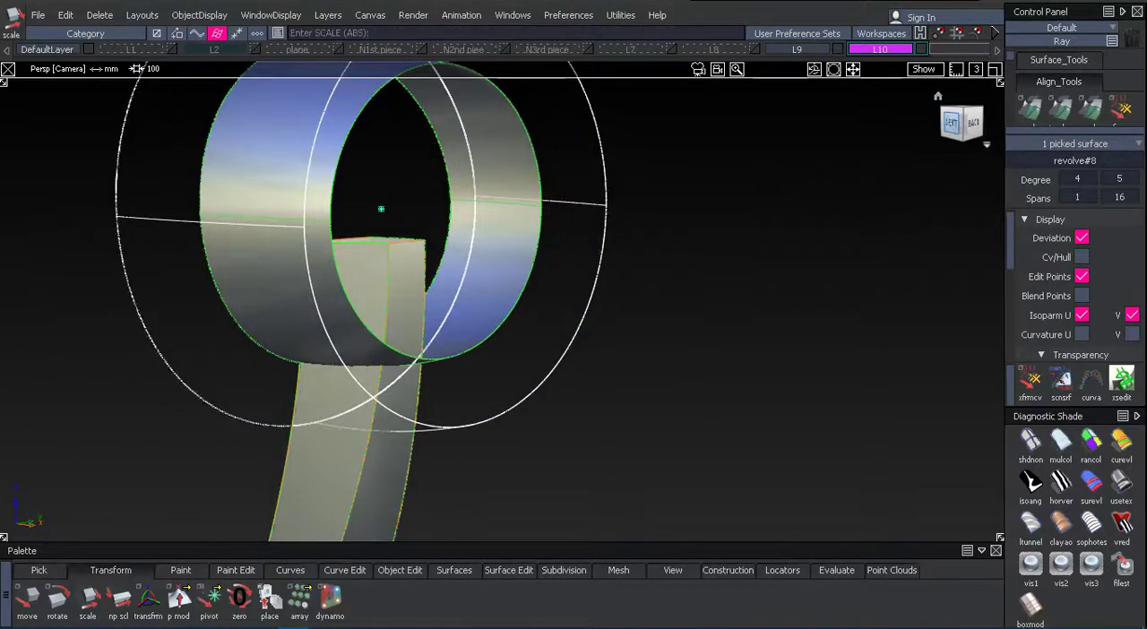
Show the L2 sketch layer, compare the enlarged ring with it in the left orthographic view, and switch off shading.
click(951, 123)
click(257, 47)
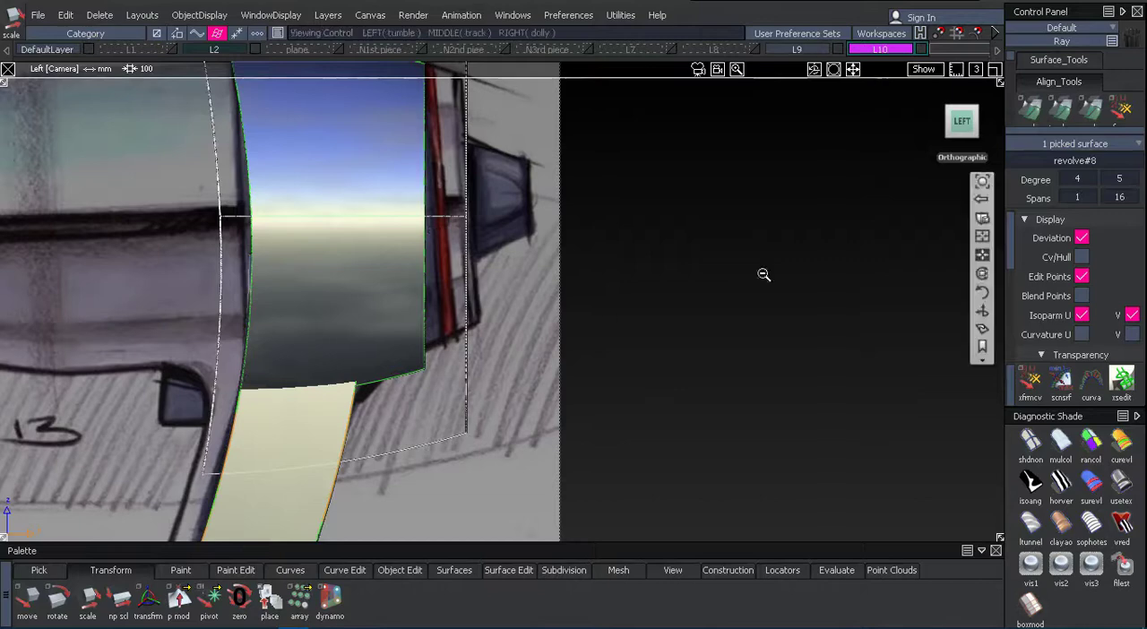
alt+shift+right_drag(763, 274, 655, 392)
alt+shift+middle_drag(655, 391, 689, 361)
drag(676, 361, 670, 361)
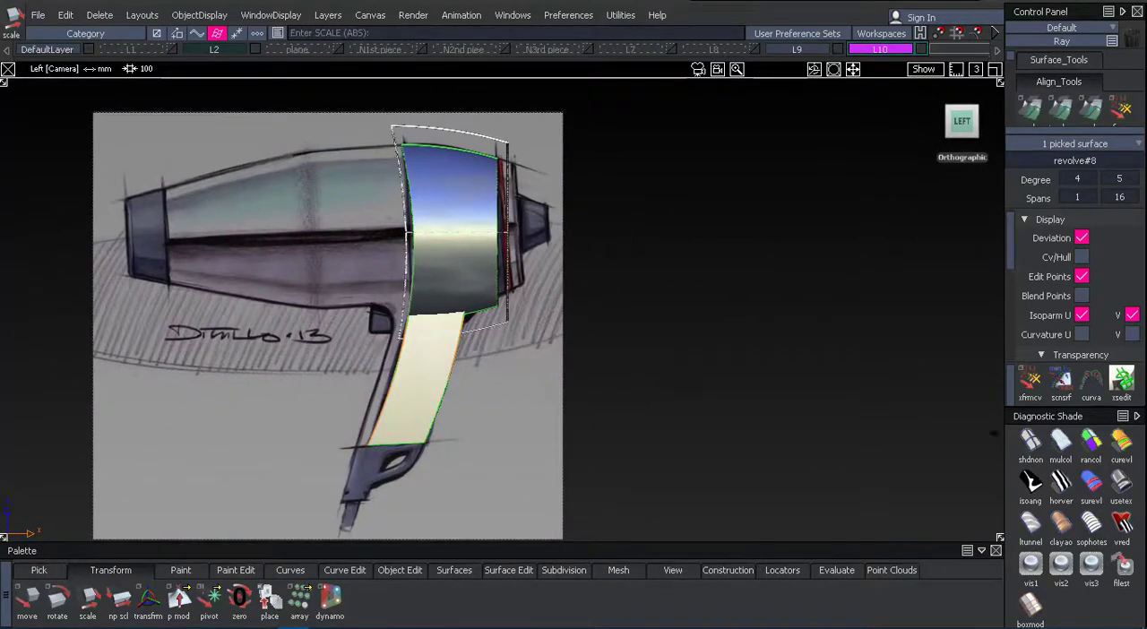
click(1030, 442)
alt+shift+right_drag(706, 348, 918, 467)
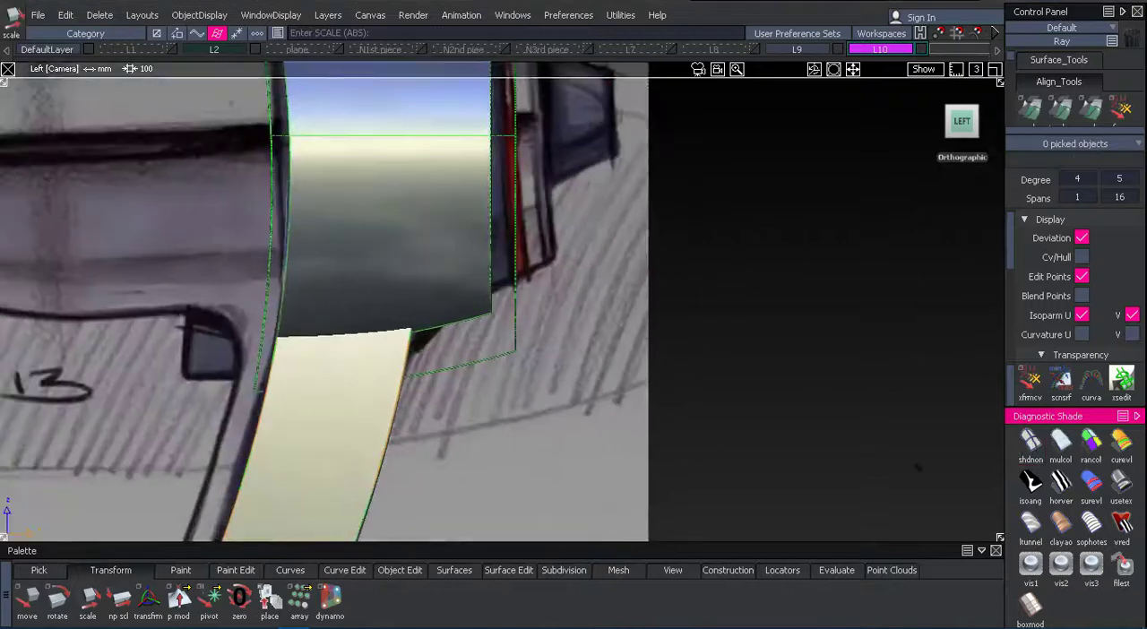
click(1030, 442)
Pick the enlarged ring copy, clear it from view, and hide layer L9 to isolate the handle copy over the sketch.
ctrl+shift+drag(548, 369, 540, 338)
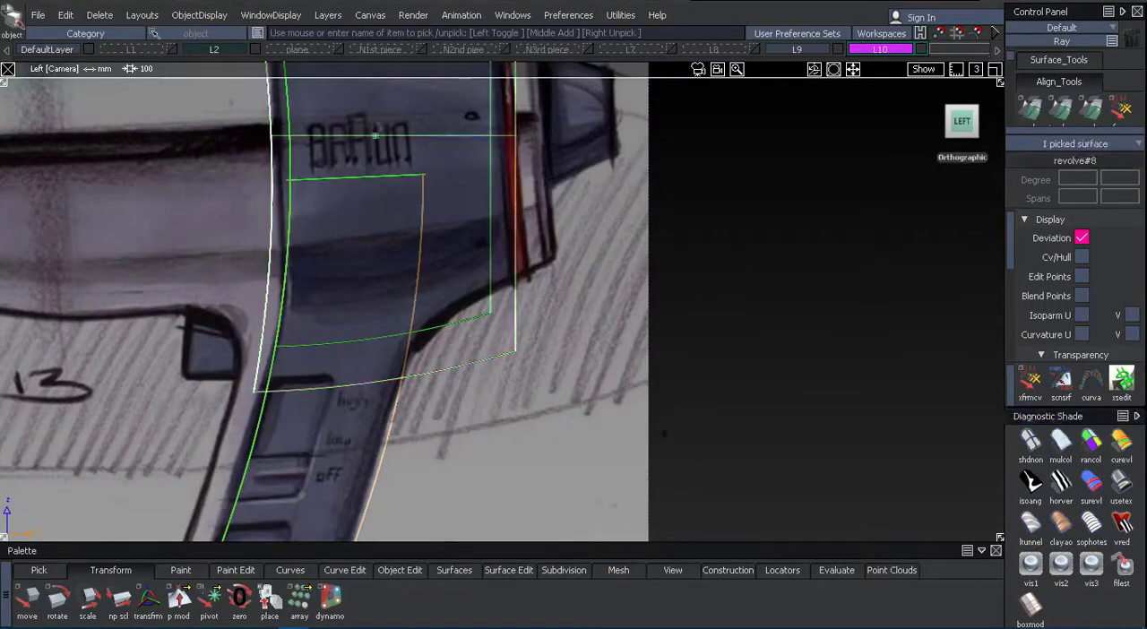
mouse_move(663, 434)
ctrl+shift+middle_down()
mouse_move(667, 387)
mouse_move(637, 409)
ctrl+shift+middle_up()
drag(578, 420, 527, 440)
alt+shift+right_drag(671, 383, 610, 400)
alt+shift+drag(610, 399, 528, 358)
ctrl+shift+drag(630, 314, 631, 259)
alt+shift+right_drag(752, 181, 617, 366)
alt+shift+drag(600, 363, 417, 282)
alt+shift+drag(233, 349, 613, 430)
click(837, 51)
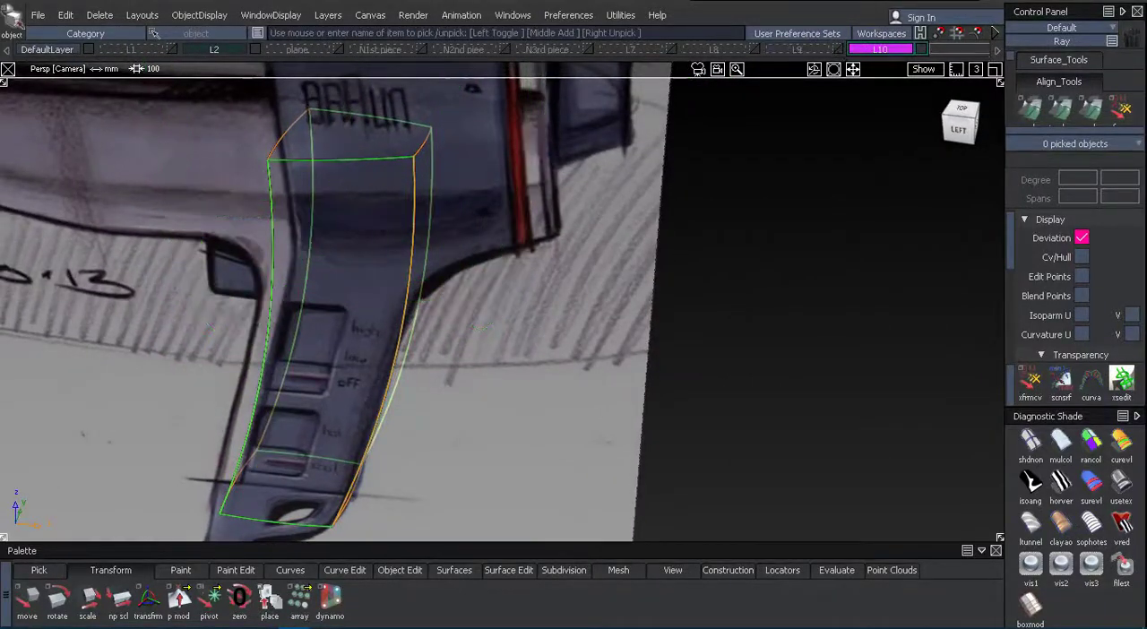
Hide the L2 sketch layer and inspect the isolated wireframe of the handle copy with object picking active.
mouse_move(421, 242)
alt+shift+mouse_down()
mouse_move(391, 246)
mouse_move(367, 287)
alt+shift+mouse_up()
click(255, 50)
alt+shift+drag(556, 215, 652, 330)
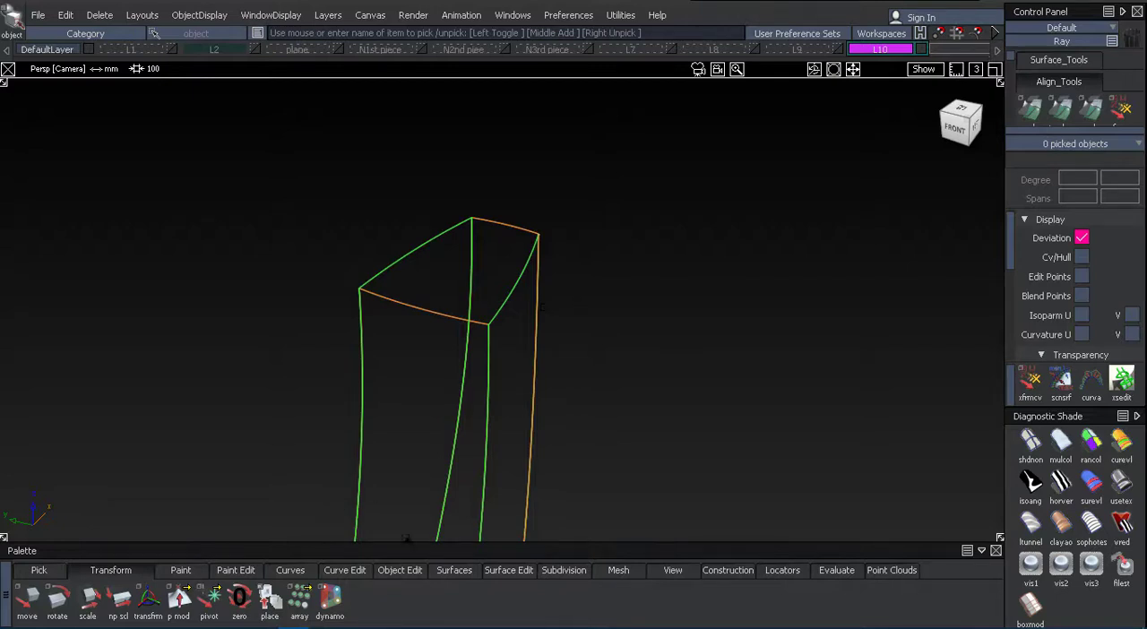
alt+shift+drag(578, 391, 139, 345)
ctrl+shift+drag(540, 336, 499, 366)
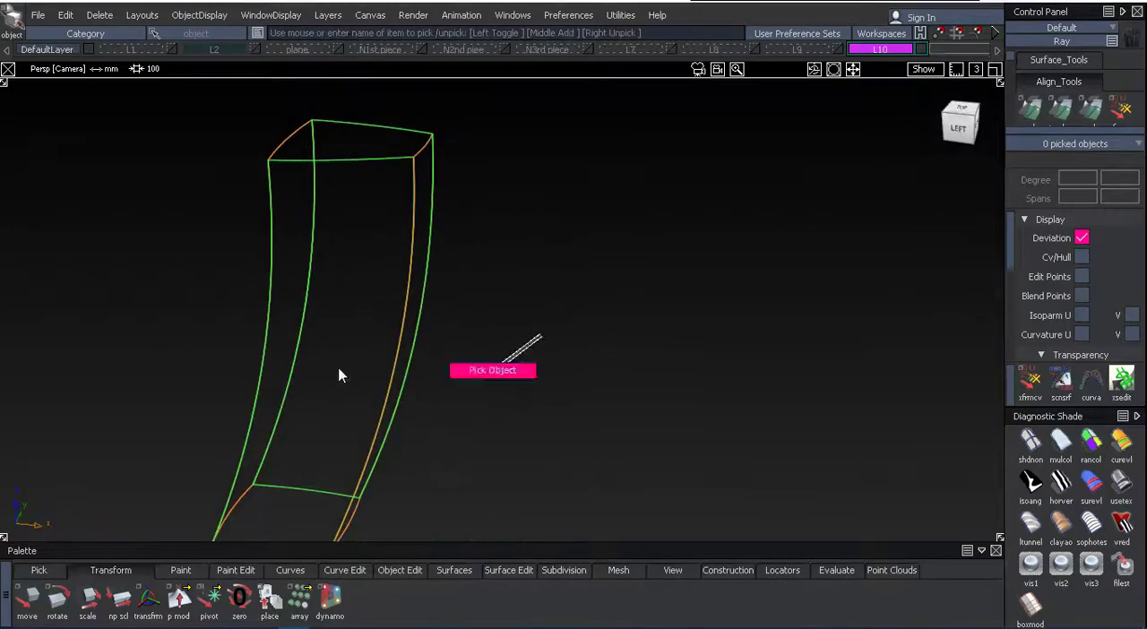
Pick the surfaces of the handle copy and duplicate them in place.
click(253, 369)
alt+shift+drag(359, 282, 440, 488)
click(500, 255)
click(765, 296)
key(ctrl+c)
key(ctrl+v)
click(65, 15)
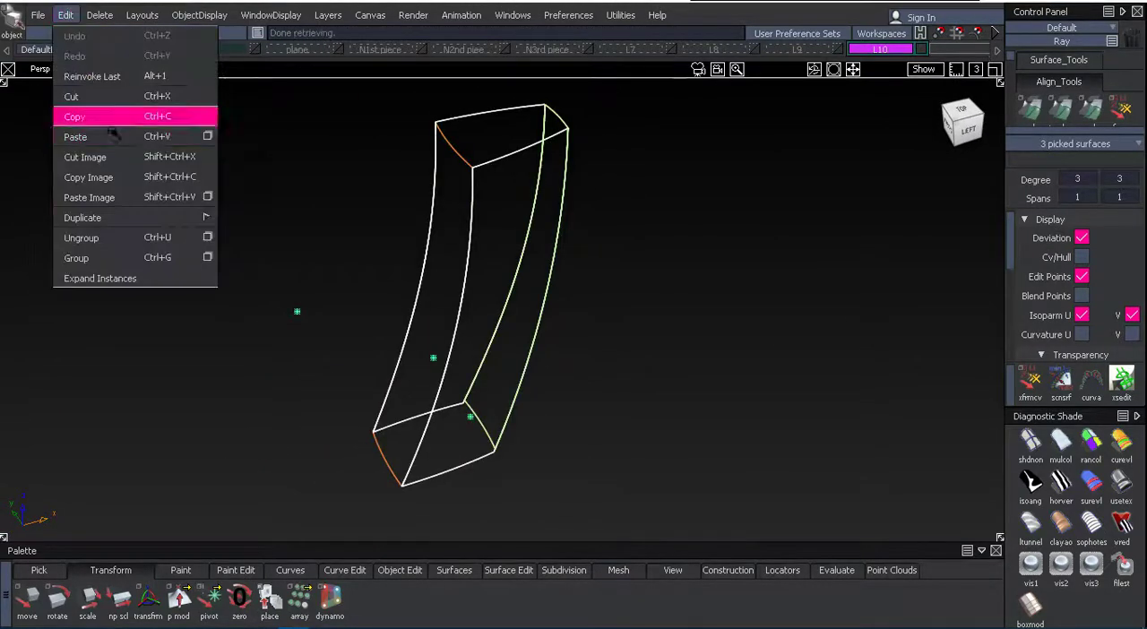
mouse_move(125, 217)
click(242, 235)
Set the pivot on the upper front edge of the duplicated handle and scale the duplicate up.
click(211, 596)
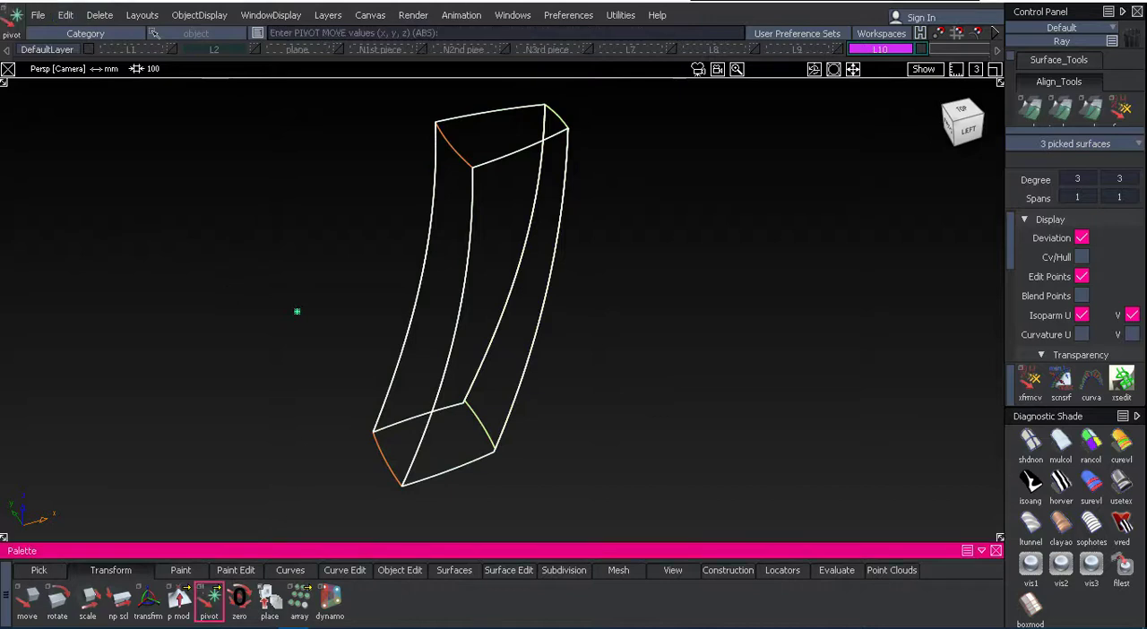
ctrl+alt+click(455, 149)
alt+shift+middle_drag(286, 192, 318, 292)
alt+shift+drag(318, 292, 319, 345)
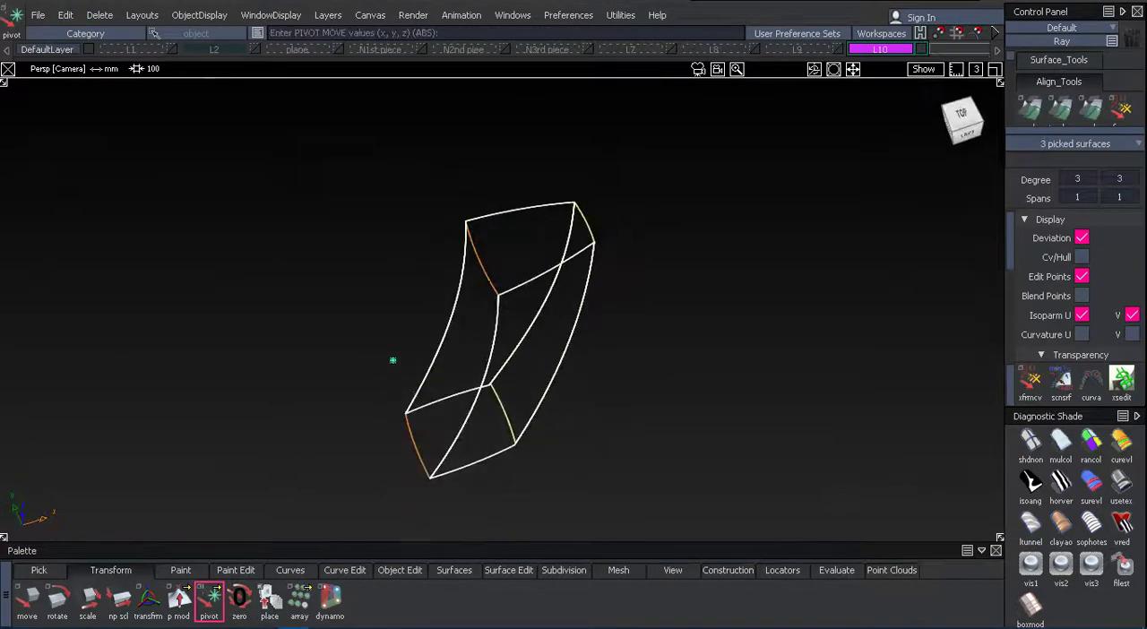
ctrl+shift+middle_drag(289, 363, 289, 365)
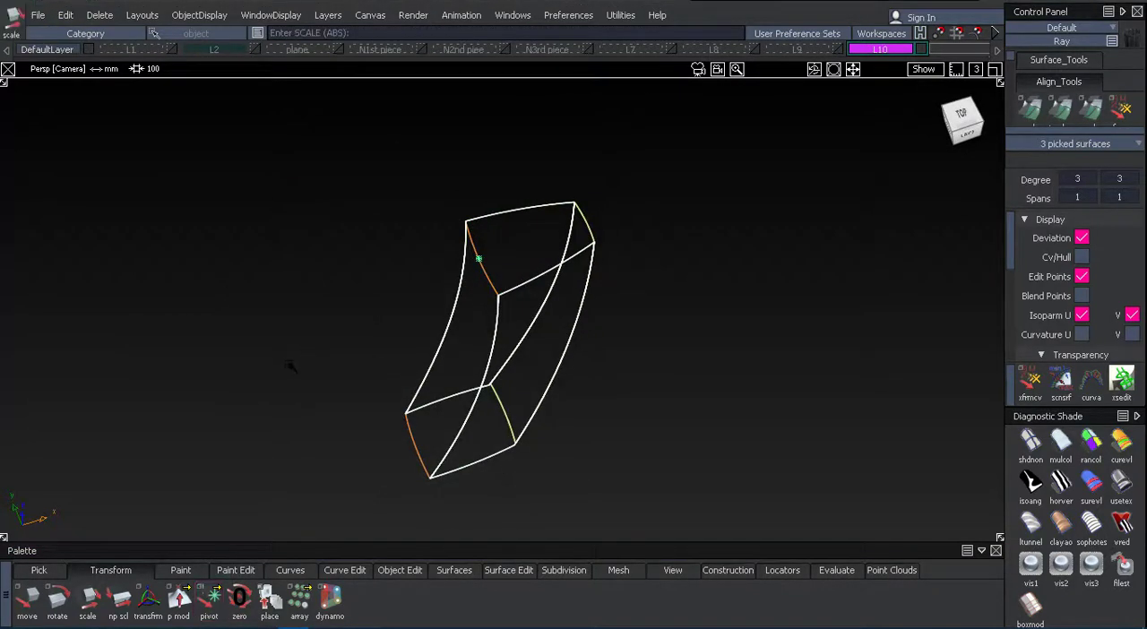
click(289, 366)
click(485, 361)
drag(309, 381, 436, 352)
Show the L2 sketch and L9 ring layers, and scale the duplicated handle up in left view until it reaches the ring's rear edge.
click(255, 50)
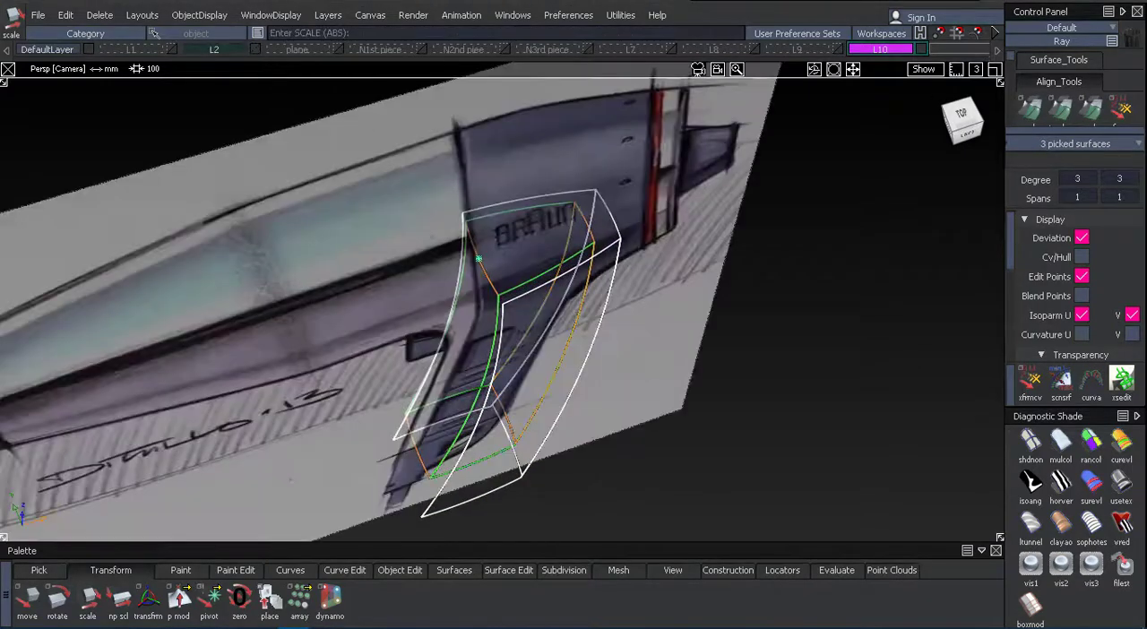
click(966, 132)
drag(353, 289, 434, 261)
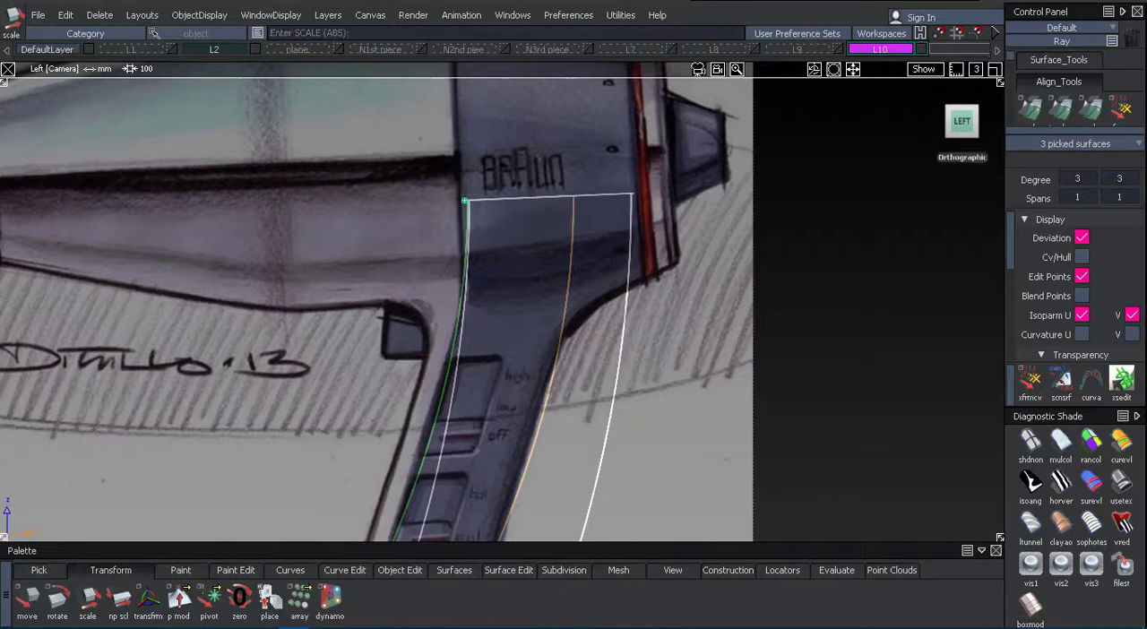
click(587, 48)
click(797, 49)
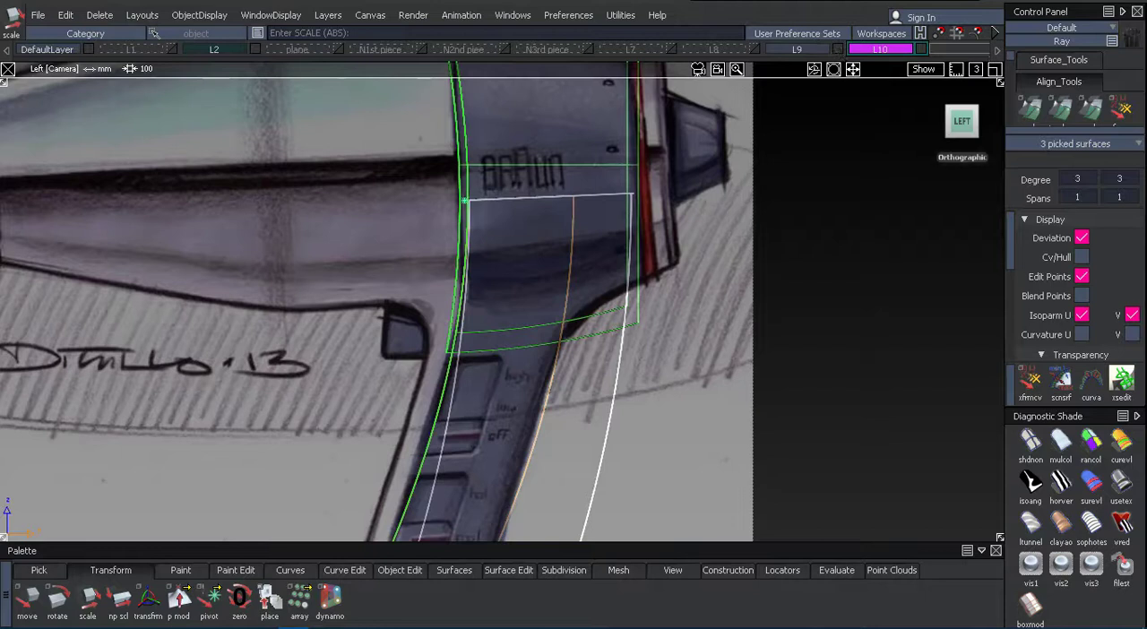
drag(804, 316, 839, 238)
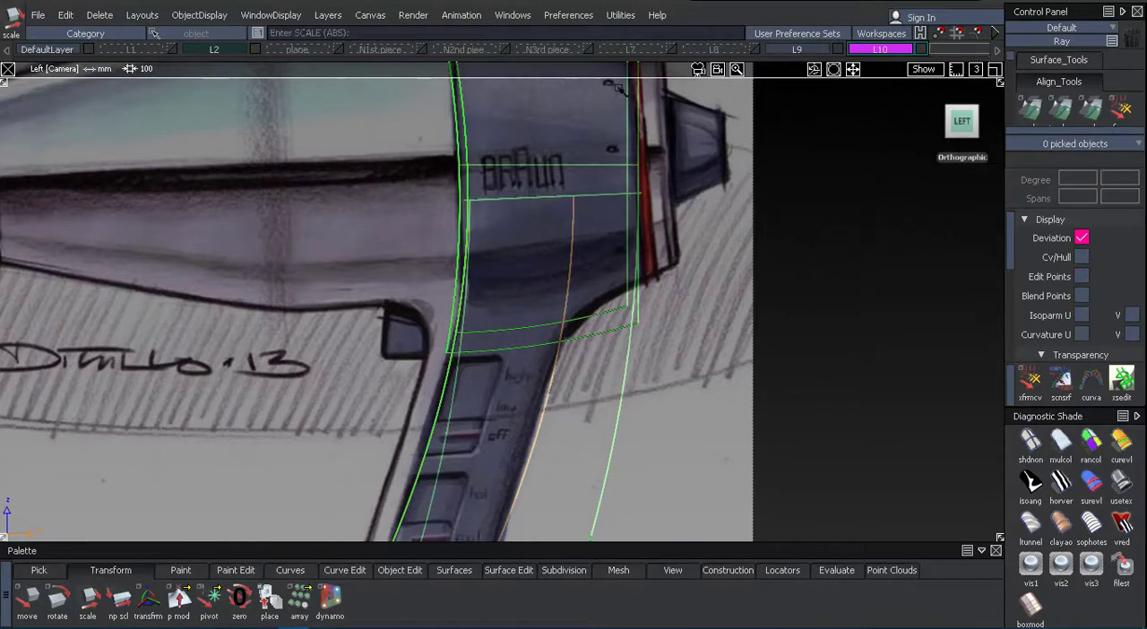
With the L2 sketch hidden, use Trim to intersect the inner ring with the enlarged handle's side surfaces, and hide the enlarged handle.
click(215, 49)
mouse_move(278, 260)
alt+shift+mouse_down()
mouse_move(343, 328)
mouse_move(499, 210)
mouse_move(332, 287)
alt+shift+mouse_up()
mouse_move(314, 302)
ctrl+shift+mouse_down()
mouse_move(337, 242)
mouse_move(583, 215)
mouse_move(717, 230)
mouse_move(601, 289)
mouse_move(631, 283)
mouse_move(565, 240)
mouse_move(499, 281)
mouse_move(332, 296)
mouse_move(215, 277)
mouse_move(278, 276)
mouse_move(421, 345)
ctrl+shift+mouse_up()
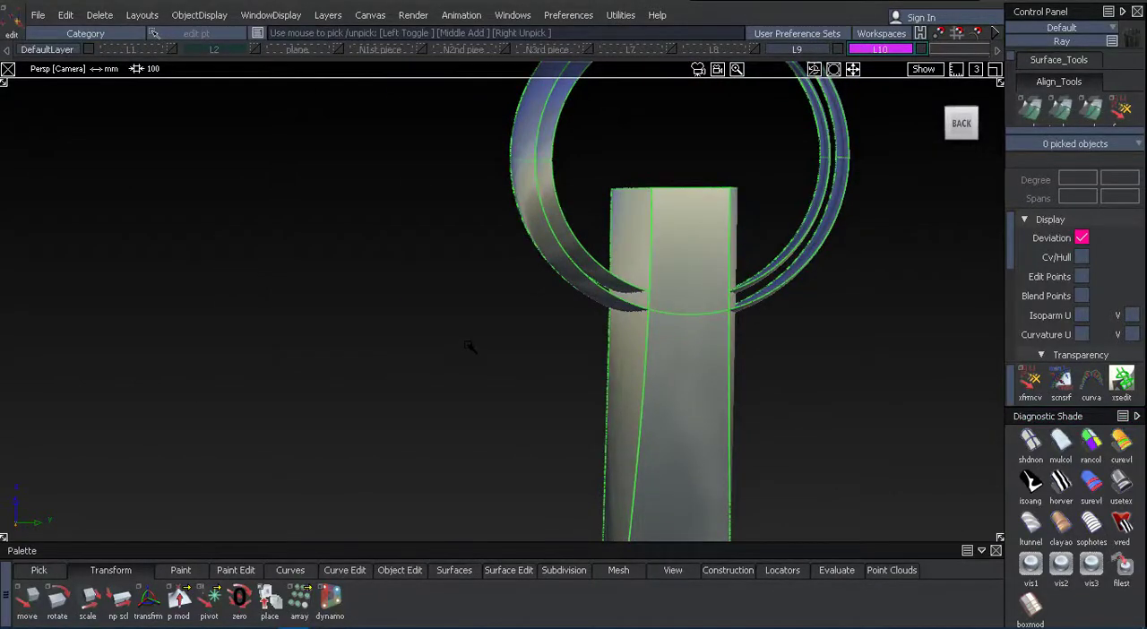
click(600, 269)
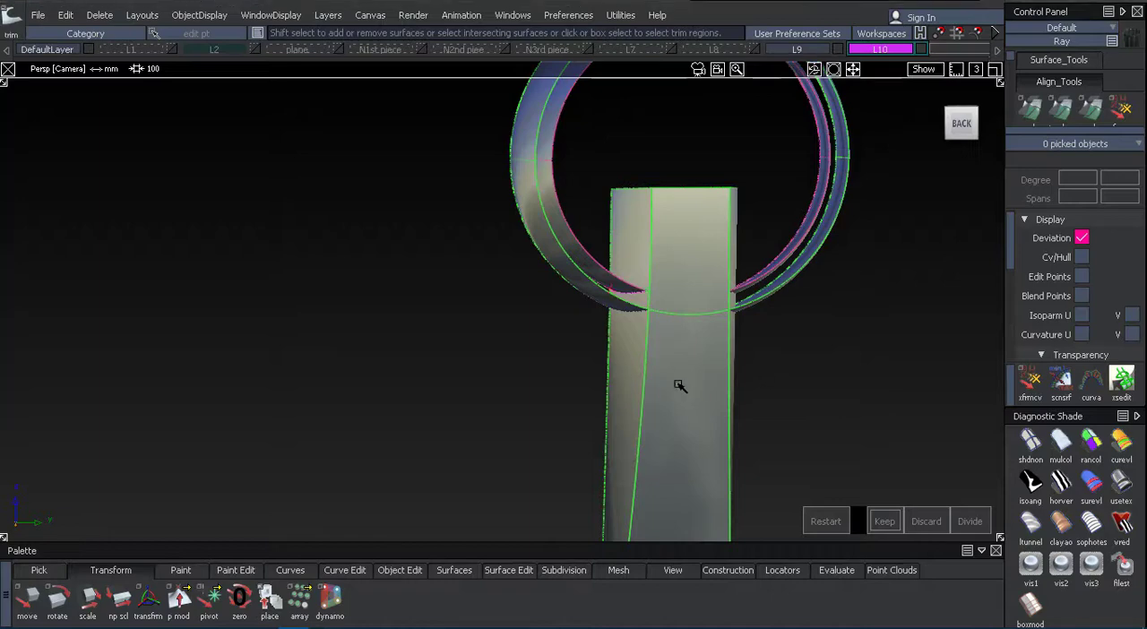
alt+shift+drag(679, 385, 655, 150)
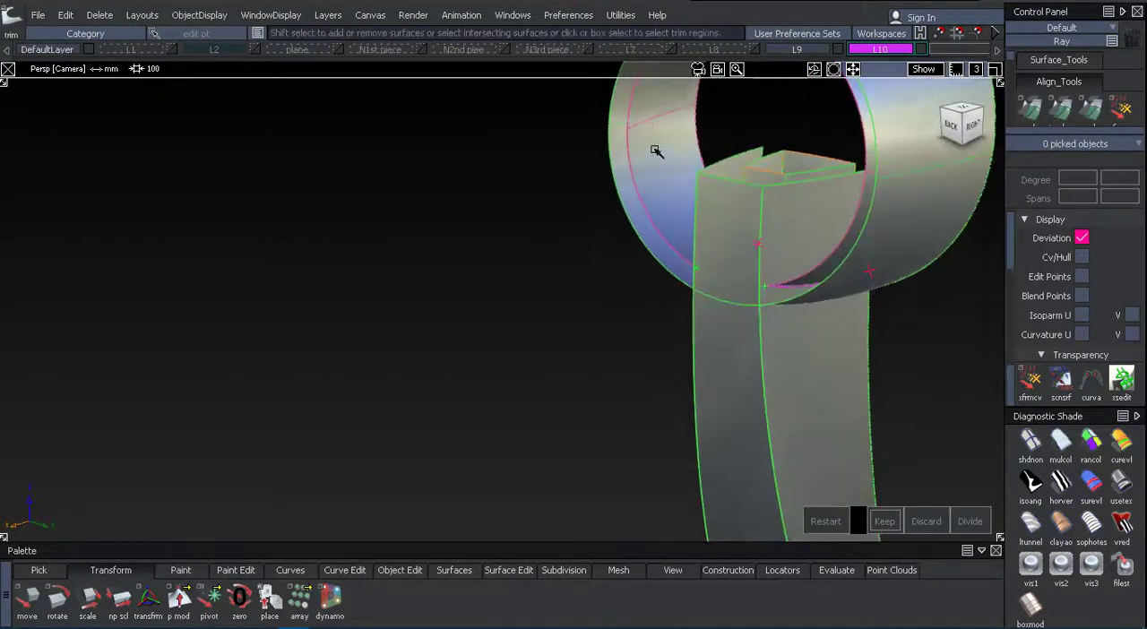
click(656, 150)
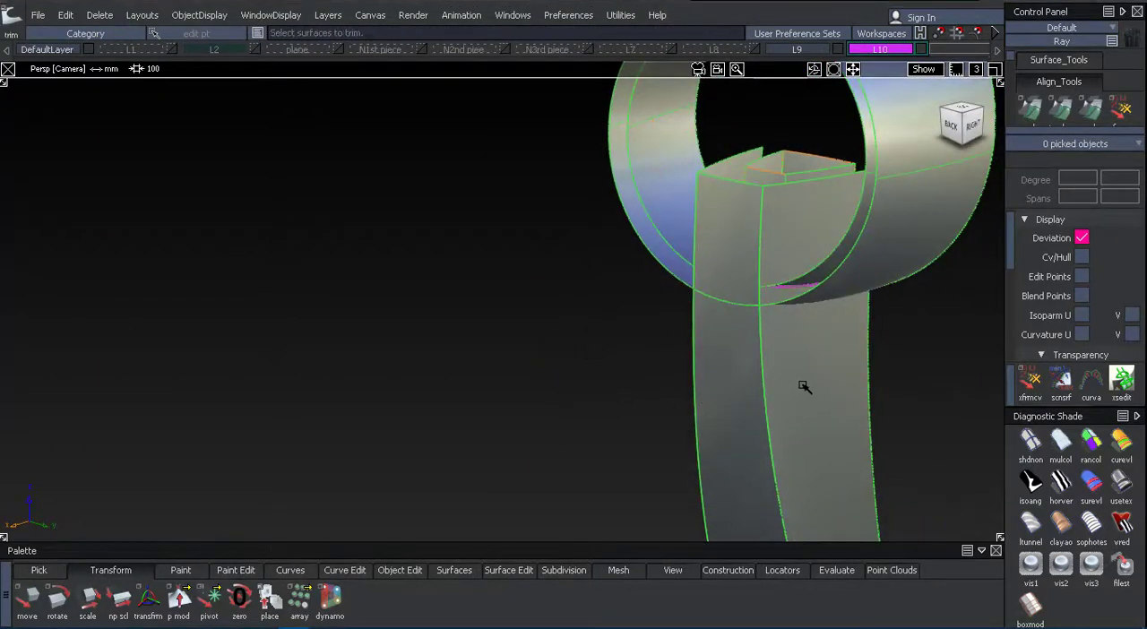
click(885, 409)
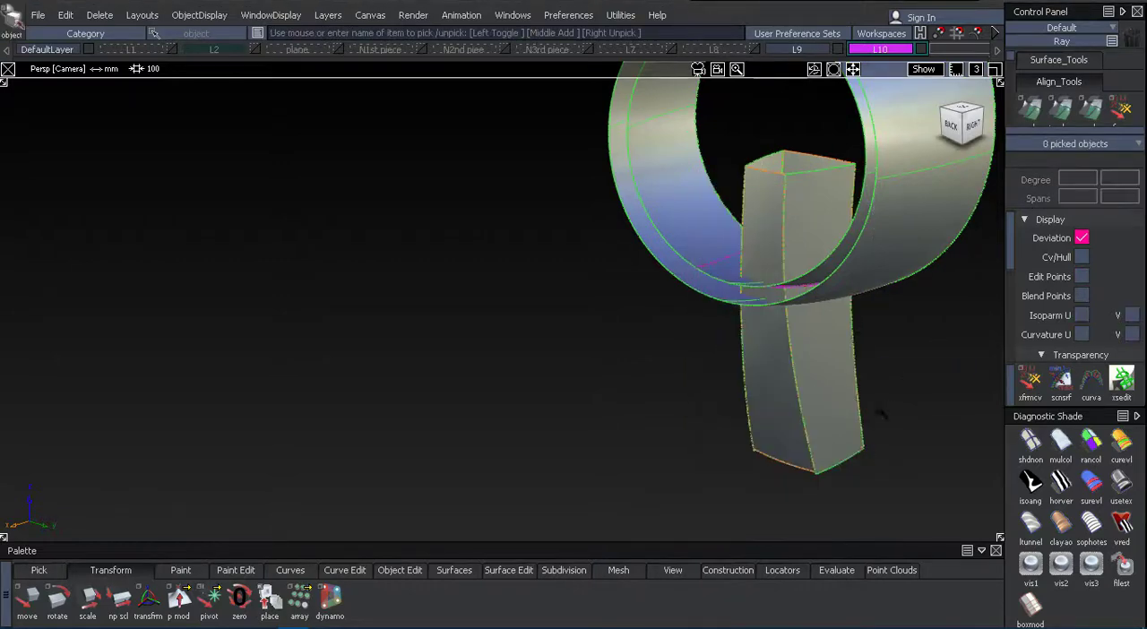
alt+shift+drag(885, 409, 609, 522)
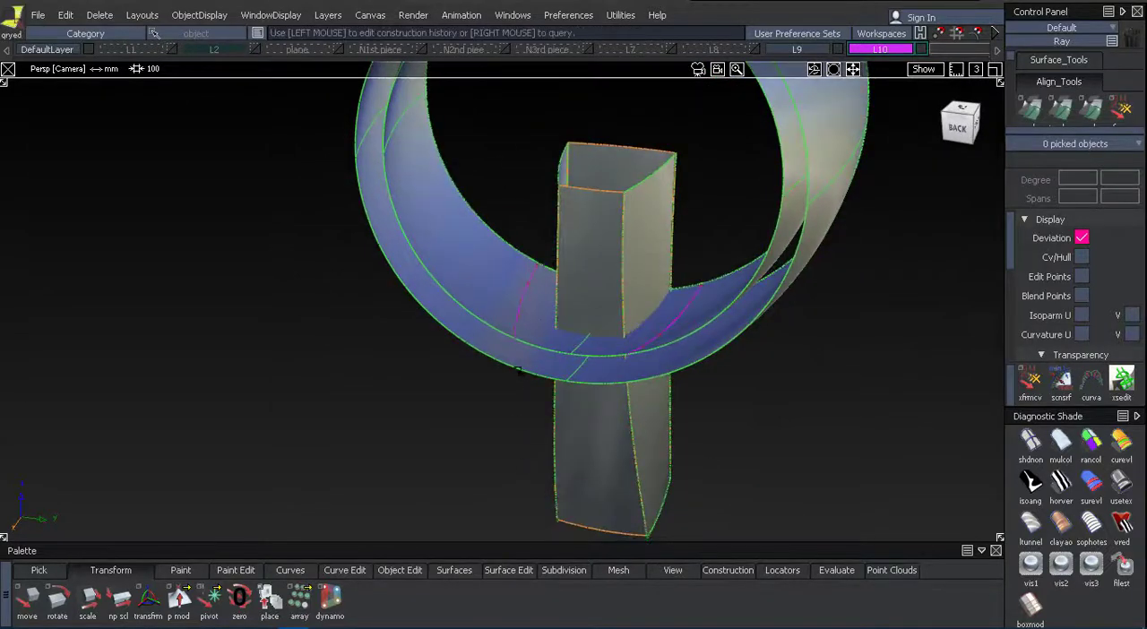
Trim the original handle's side and rear surfaces where they meet the enlarged ring, keeping the lower portions, and clear the enlarged ring from view.
alt+shift+drag(755, 464, 708, 485)
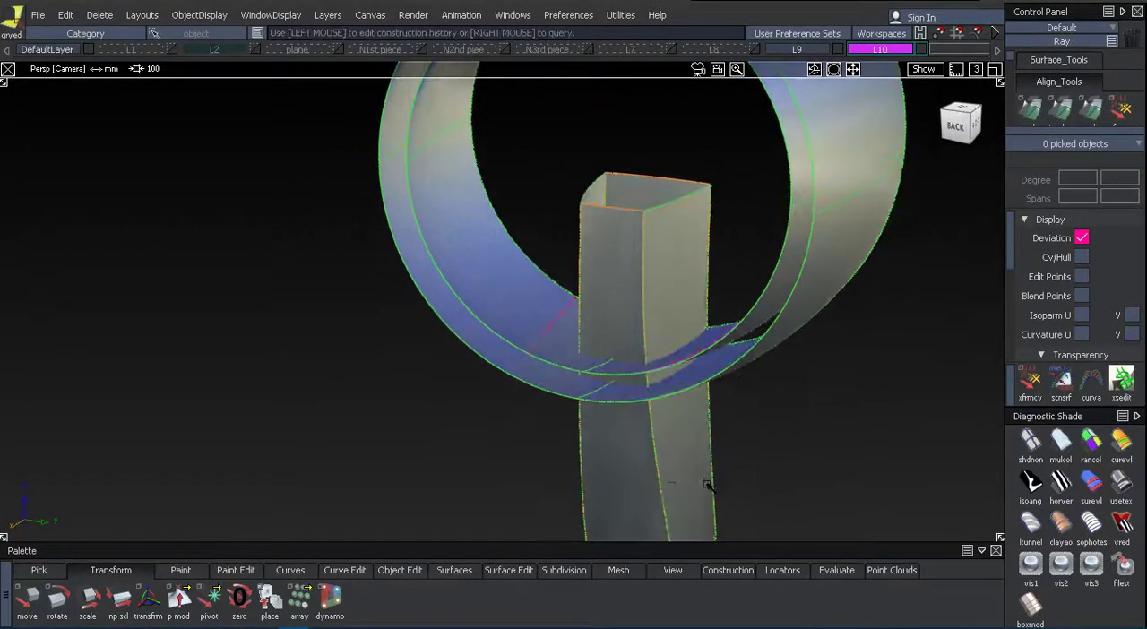
click(686, 457)
click(884, 520)
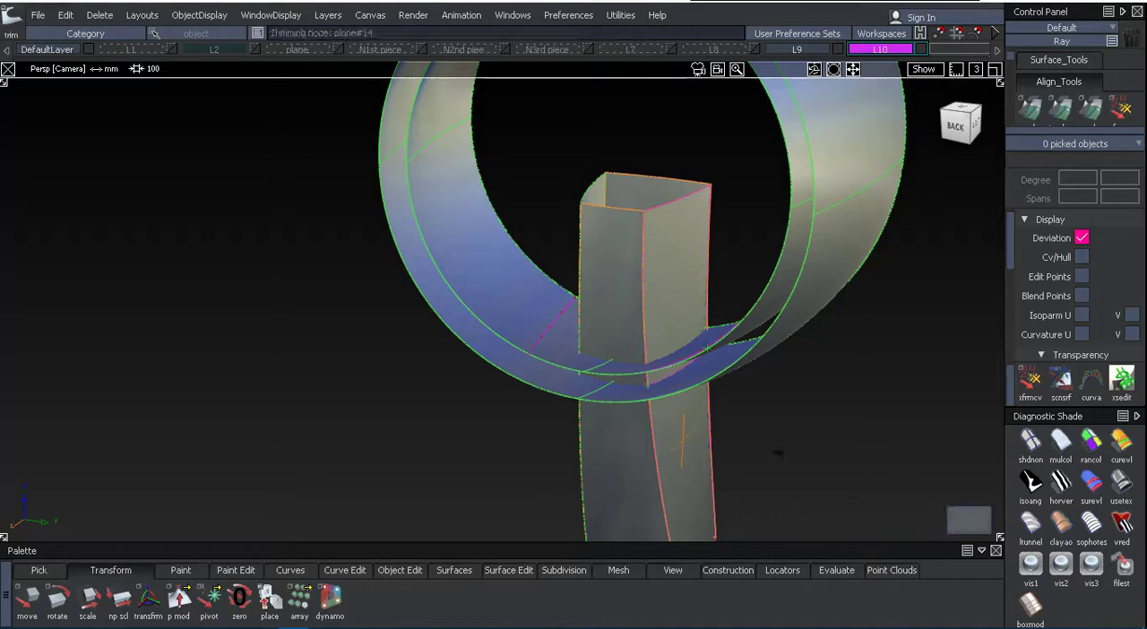
click(664, 420)
alt+shift+drag(606, 474, 452, 263)
key(space)
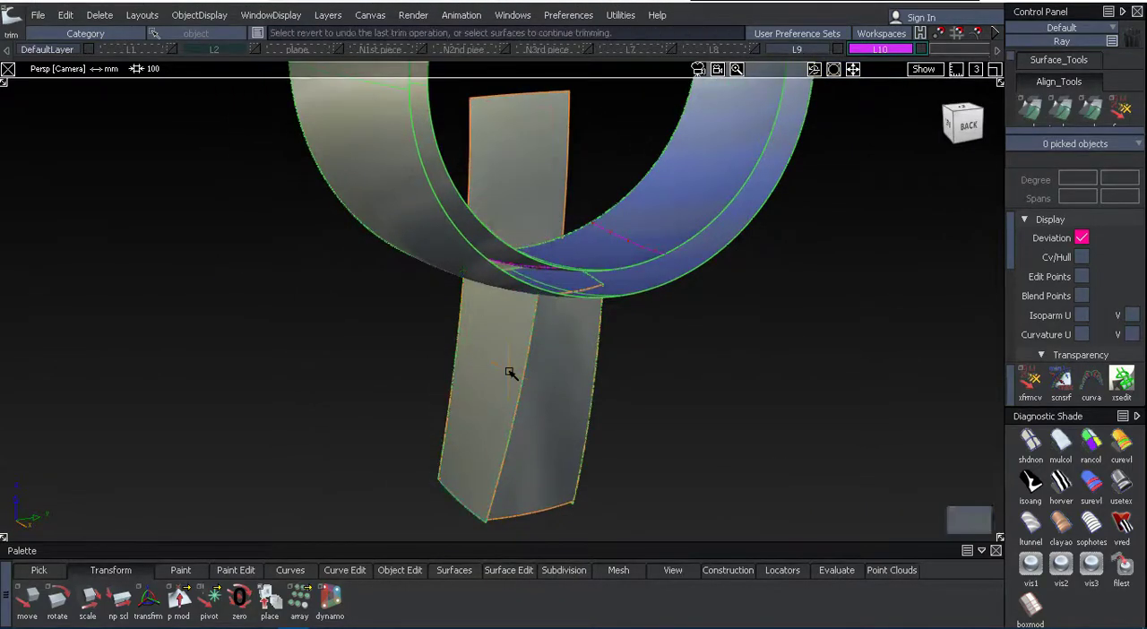
alt+shift+drag(707, 432, 408, 345)
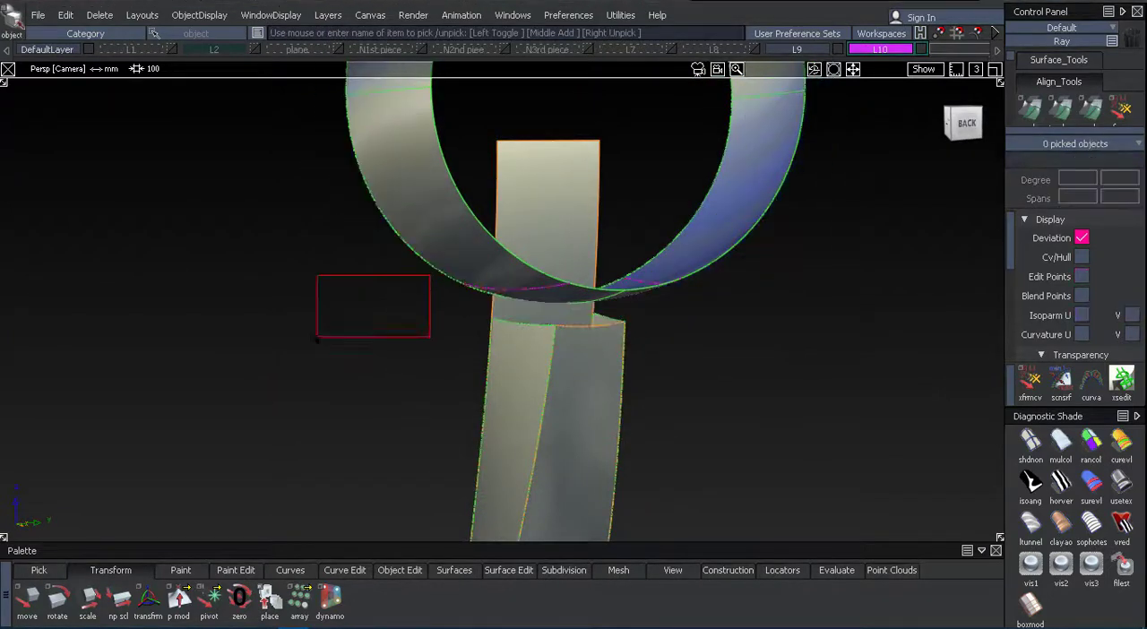
alt+shift+drag(386, 335, 535, 388)
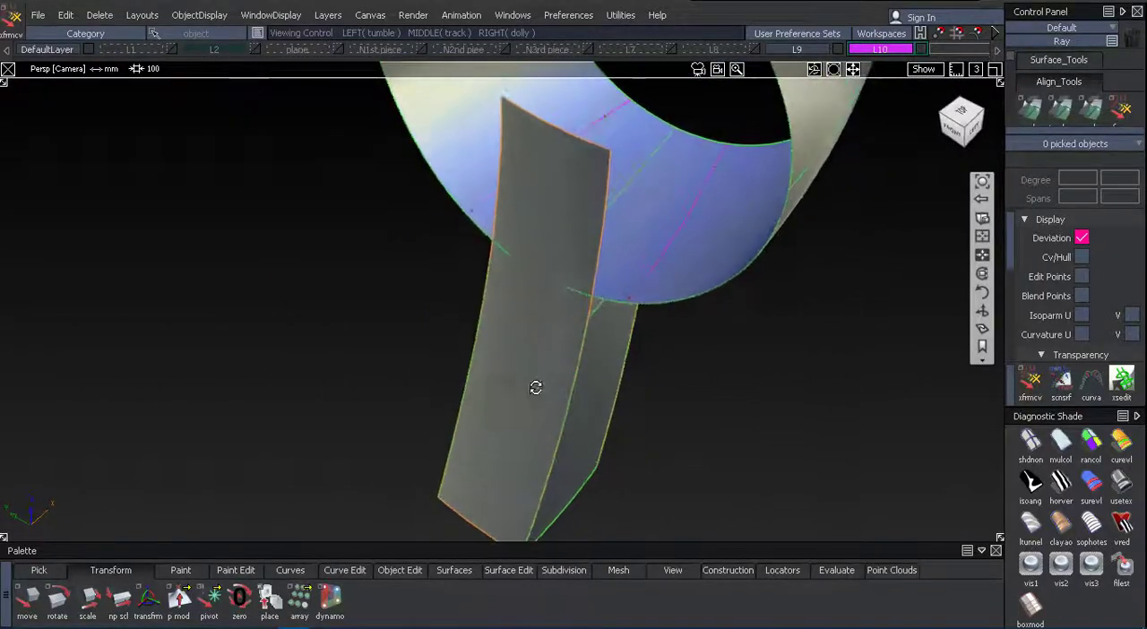
key(t)
click(525, 380)
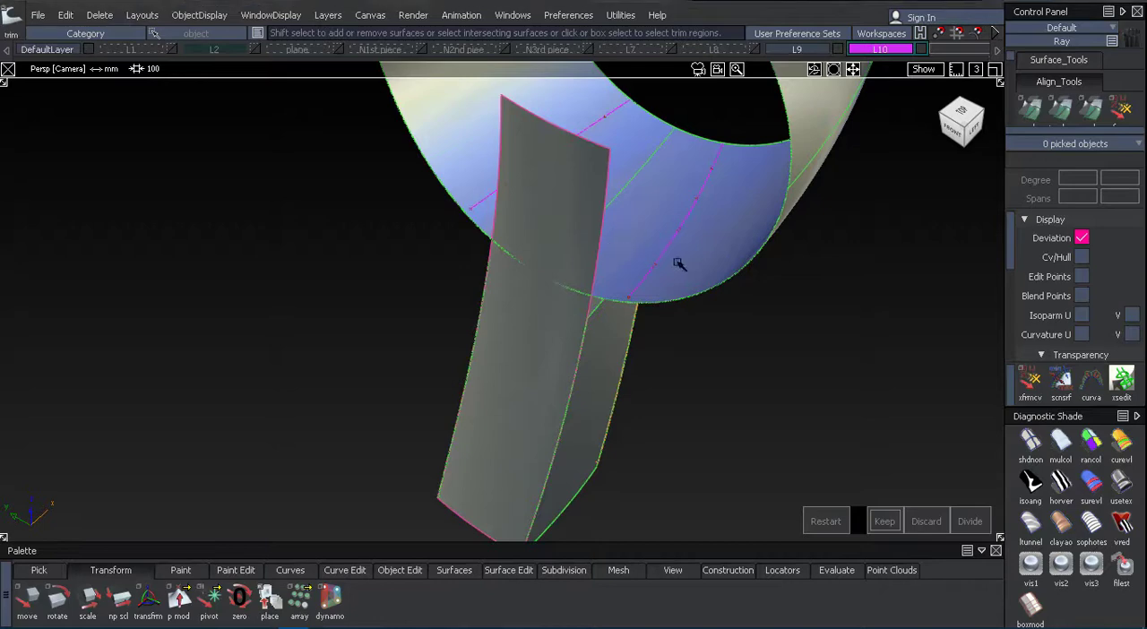
click(825, 520)
Expand layer L10 in the object list and make the hidden enlarged handle group visible.
alt+shift+drag(717, 394, 662, 247)
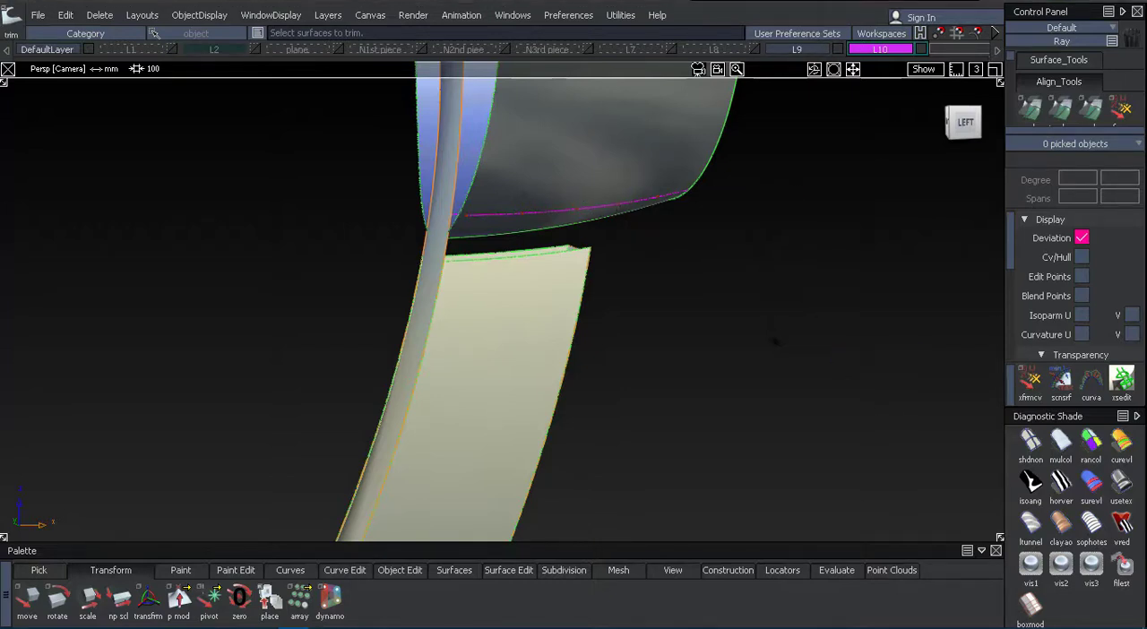
alt+shift+drag(776, 341, 688, 229)
alt+shift+right_drag(688, 230, 734, 220)
alt+shift+middle_drag(734, 221, 761, 385)
alt+shift+right_drag(762, 385, 816, 270)
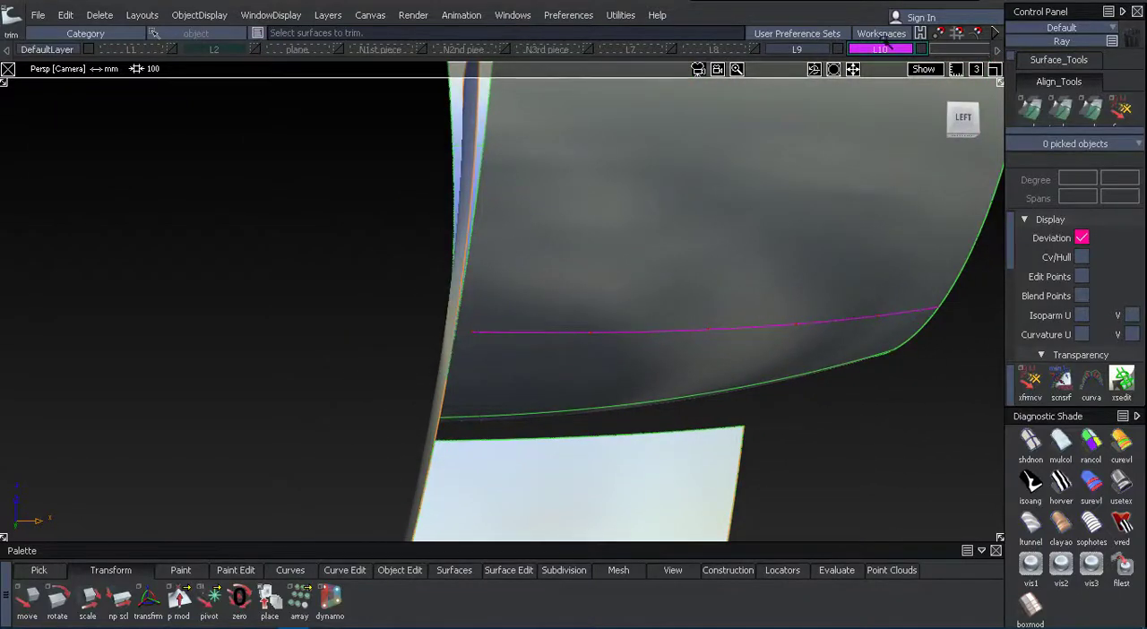
mouse_move(905, 3)
click(717, 235)
click(728, 256)
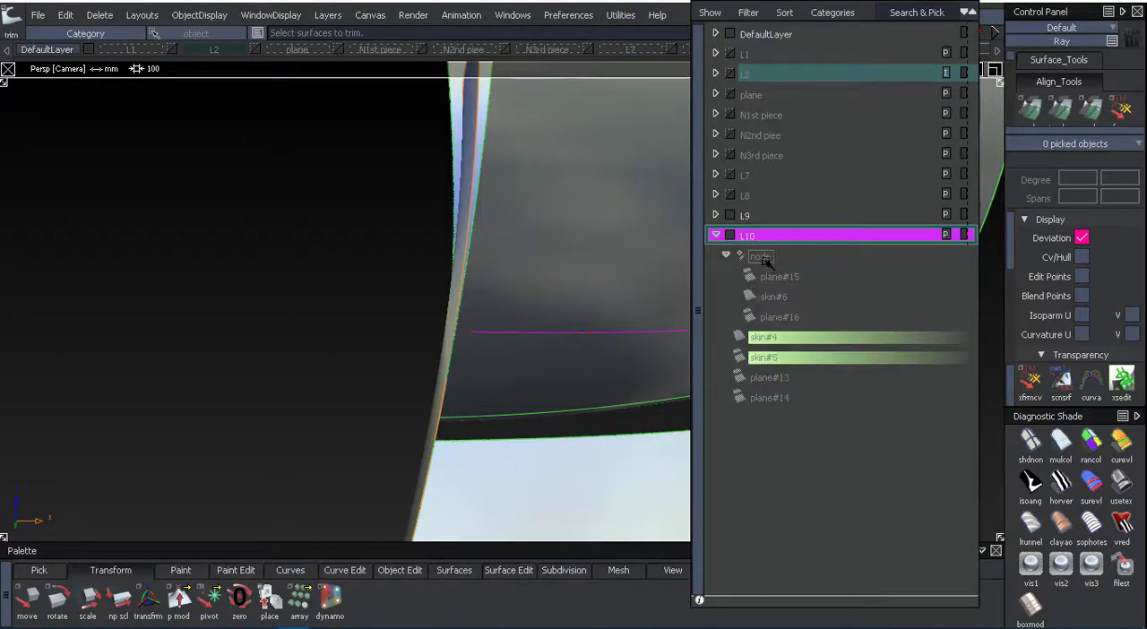
right_click(764, 259)
click(768, 278)
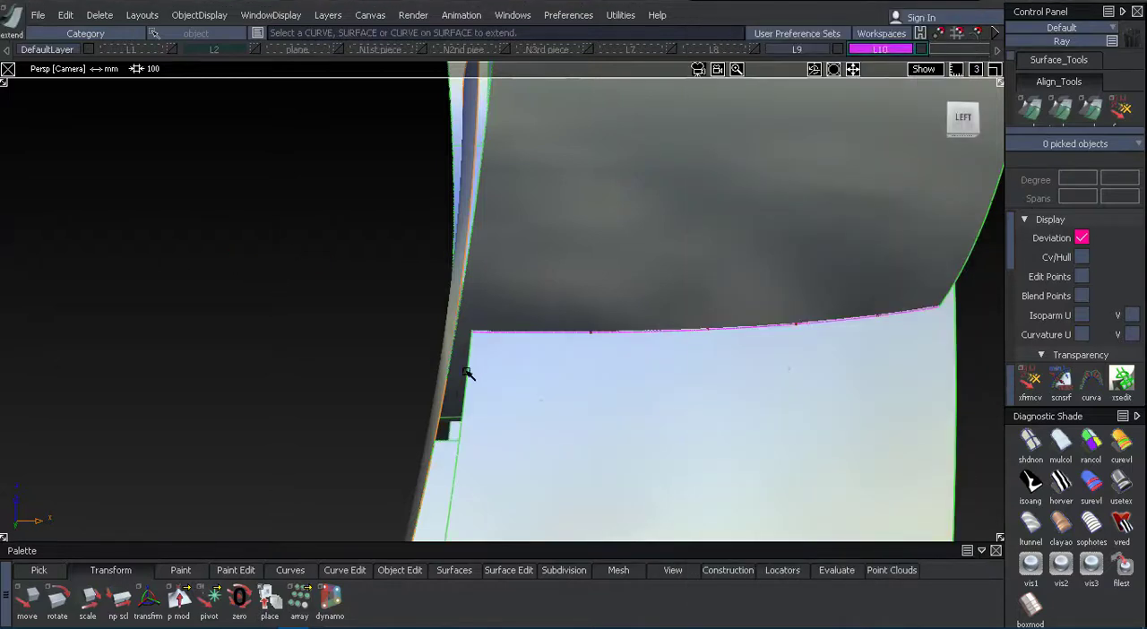
Untrim the surfaces of the enlarged handle so they extend past the ring.
alt+shift+drag(467, 384, 683, 385)
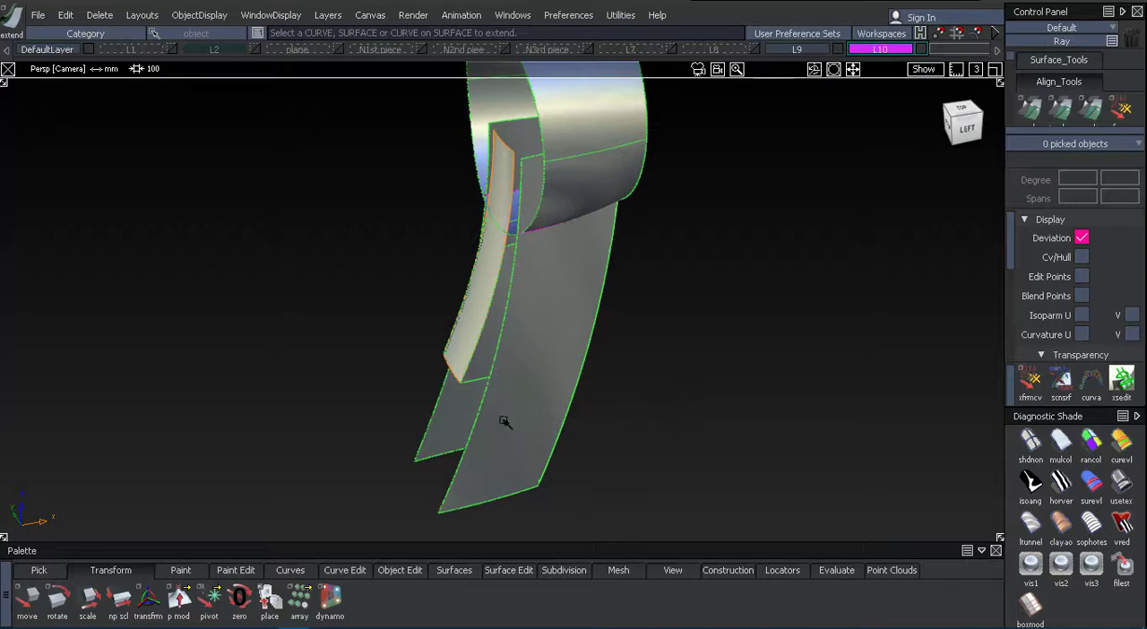
right_drag(381, 538, 477, 419)
right_drag(512, 556, 633, 360)
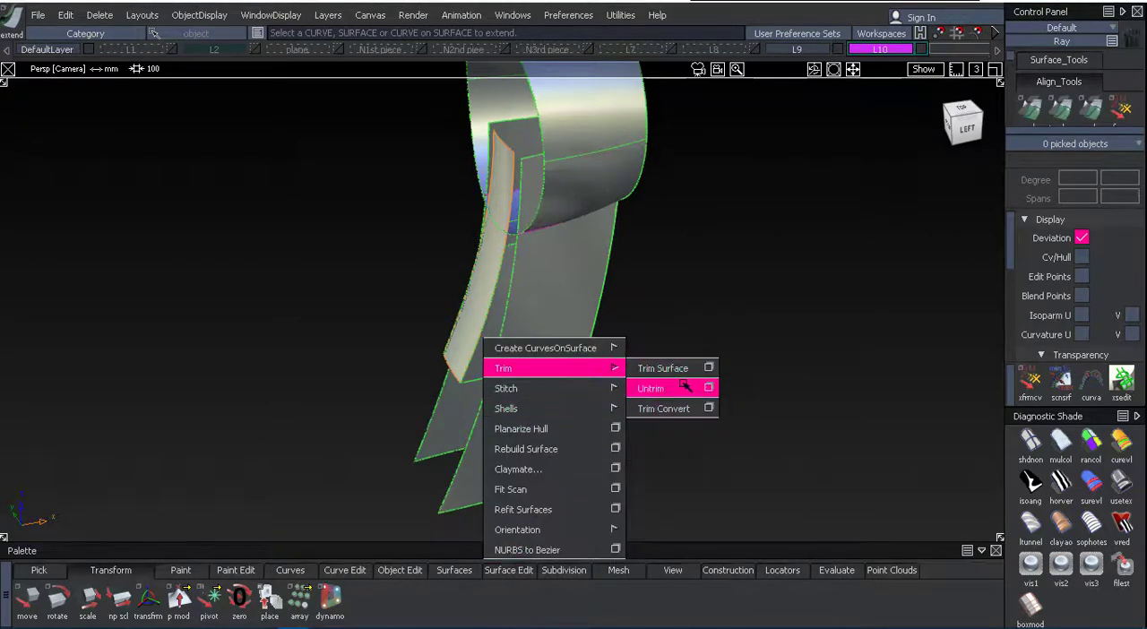
right_drag(684, 386, 684, 386)
click(517, 442)
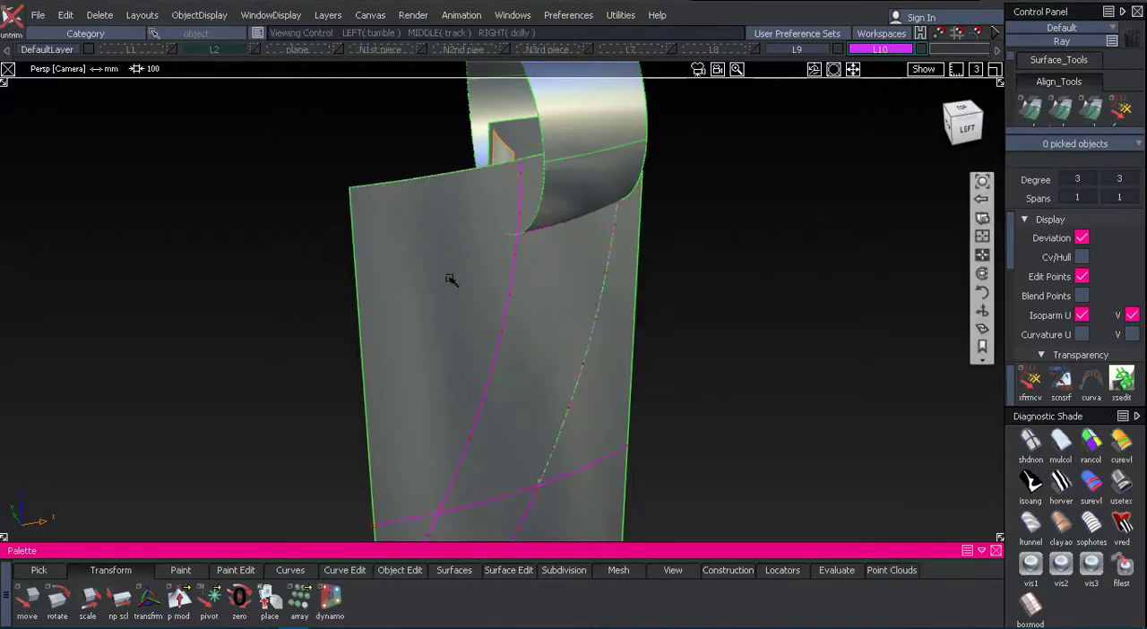
alt+shift+drag(447, 281, 690, 389)
ctrl+shift+drag(538, 322, 456, 387)
alt+shift+drag(459, 358, 514, 172)
alt+shift+right_drag(514, 173, 627, 153)
alt+shift+middle_drag(627, 152, 539, 248)
alt+shift+drag(540, 249, 502, 484)
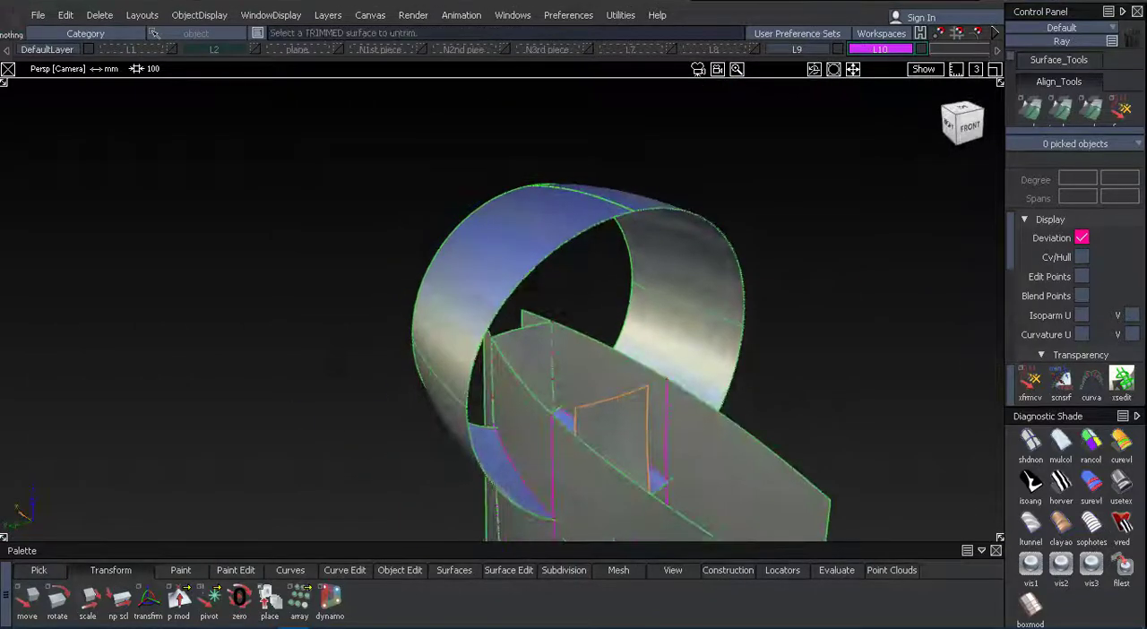
Trim the ring along its handle curves, keeping the two large outer regions on either side of the handle.
click(450, 392)
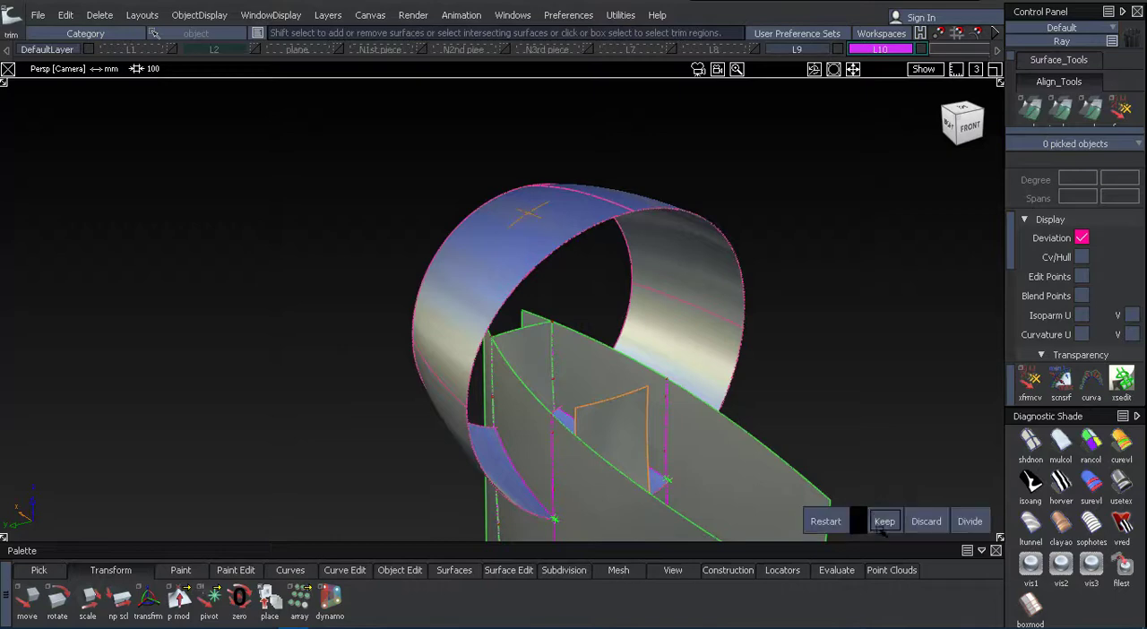
click(884, 523)
click(966, 521)
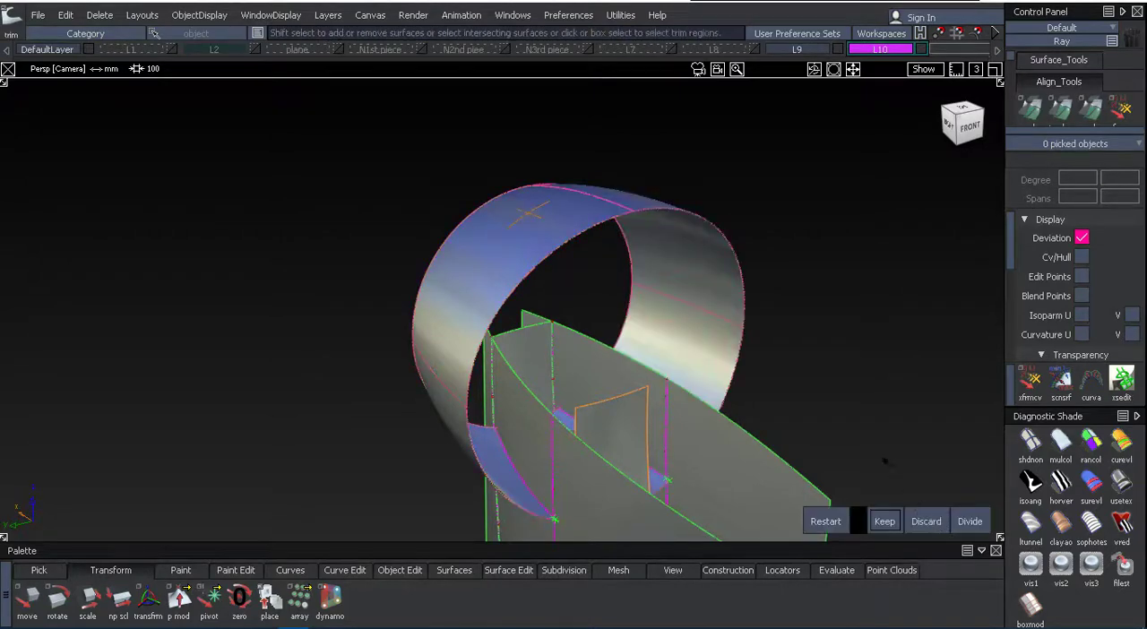
alt+shift+drag(627, 385, 624, 347)
click(551, 253)
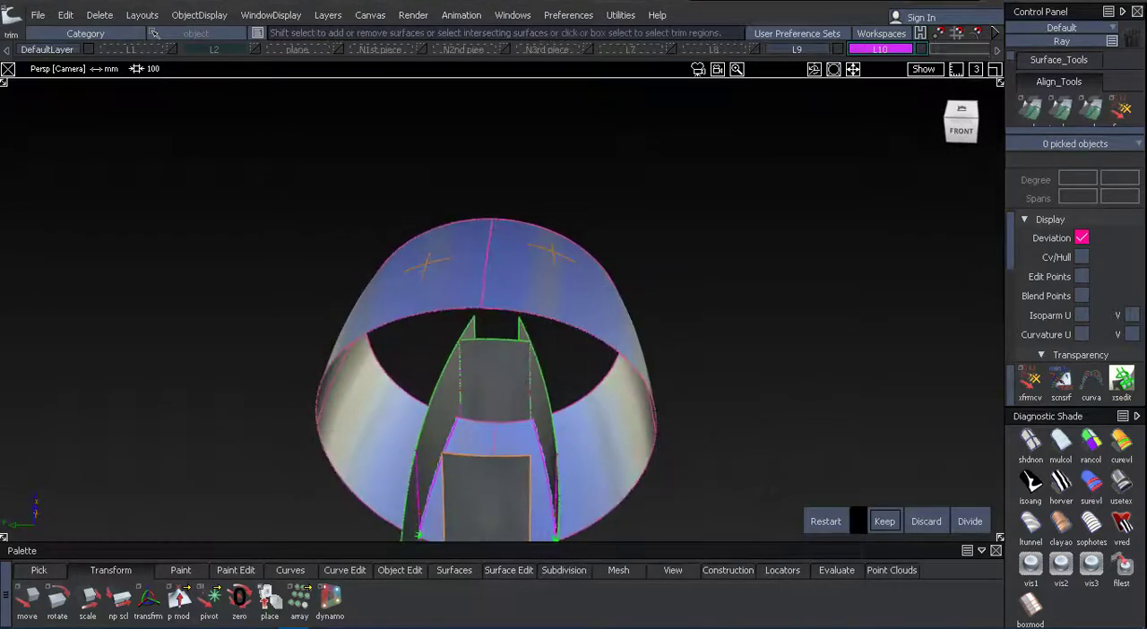
click(886, 523)
ctrl+shift+drag(781, 428, 772, 357)
alt+shift+drag(681, 241, 495, 240)
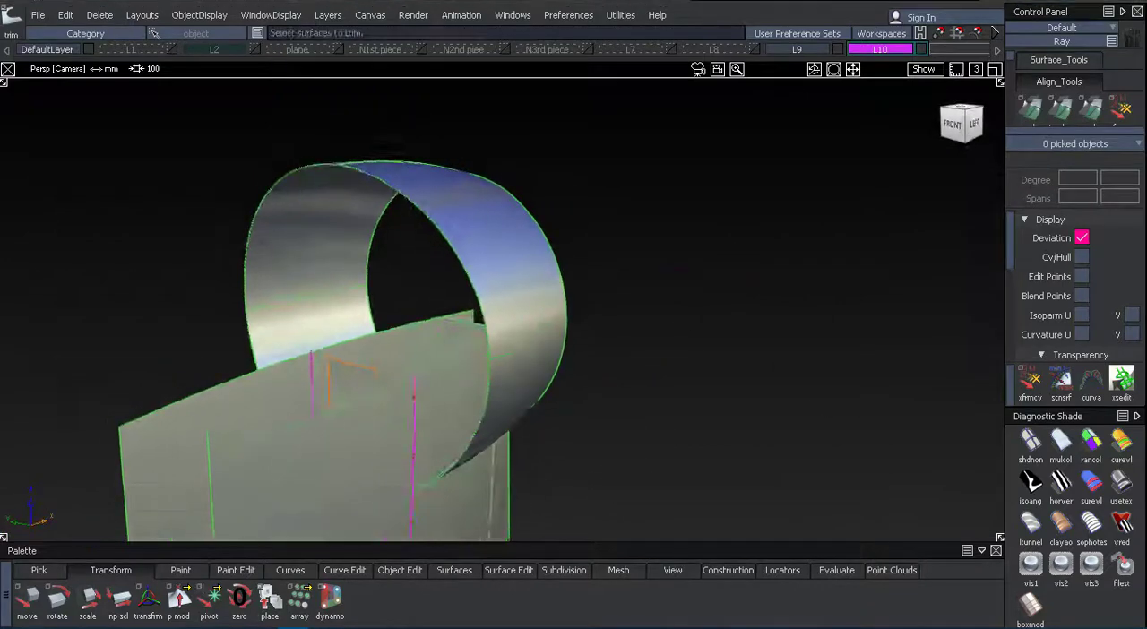
Pick the three surfaces of the enlarged handle and delete them.
alt+shift+middle_drag(494, 340, 598, 186)
alt+shift+drag(599, 186, 198, 358)
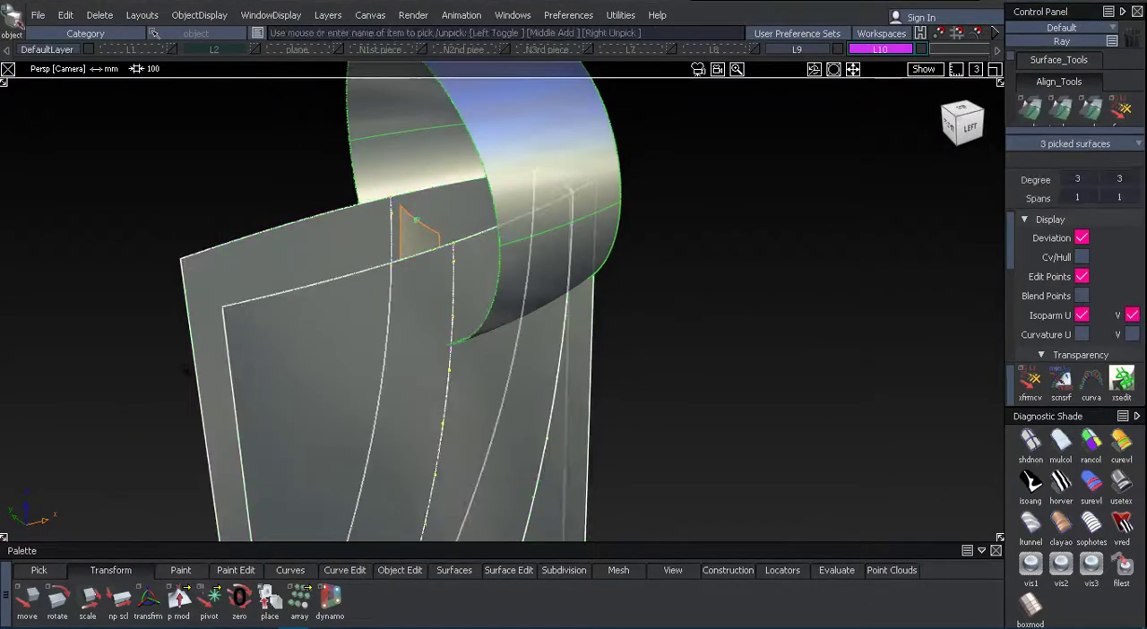
key(Delete)
alt+shift+drag(441, 288, 314, 215)
alt+shift+right_drag(314, 215, 412, 233)
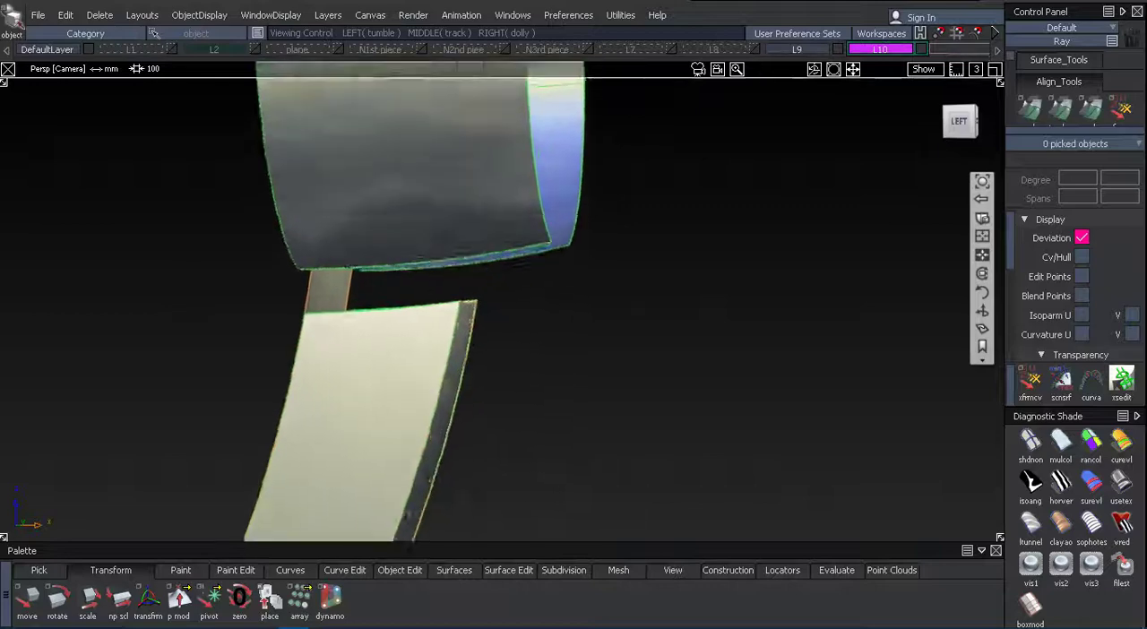
alt+shift+drag(260, 296, 496, 293)
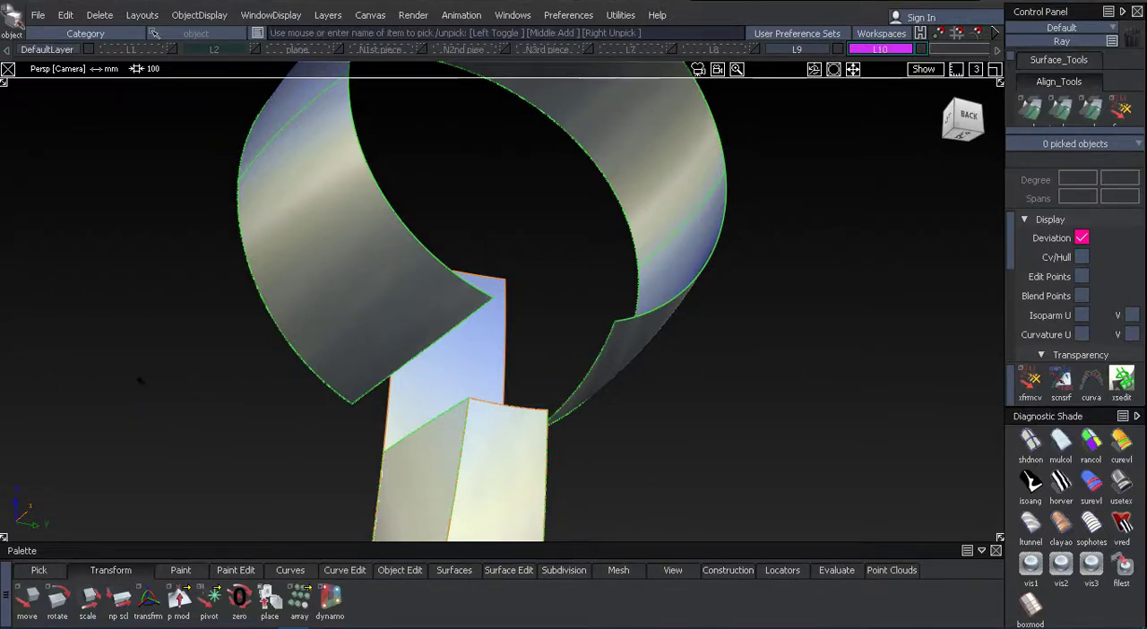
Untrim the ring, and trim it again to keep only the lower section above the handle.
alt+shift+right_drag(215, 334, 289, 427)
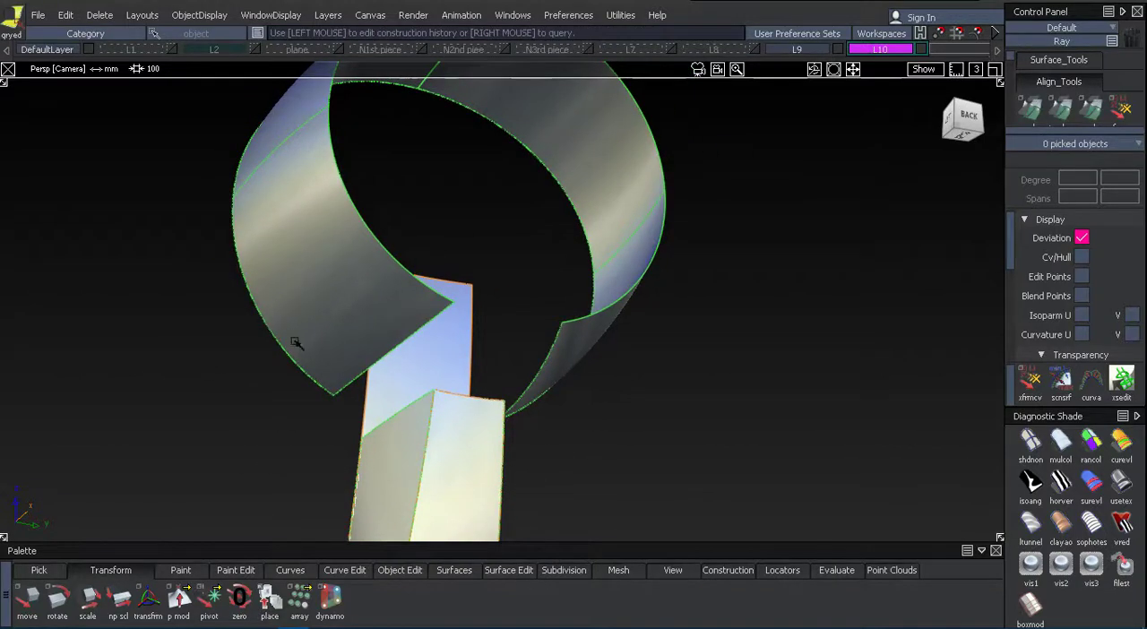
click(394, 570)
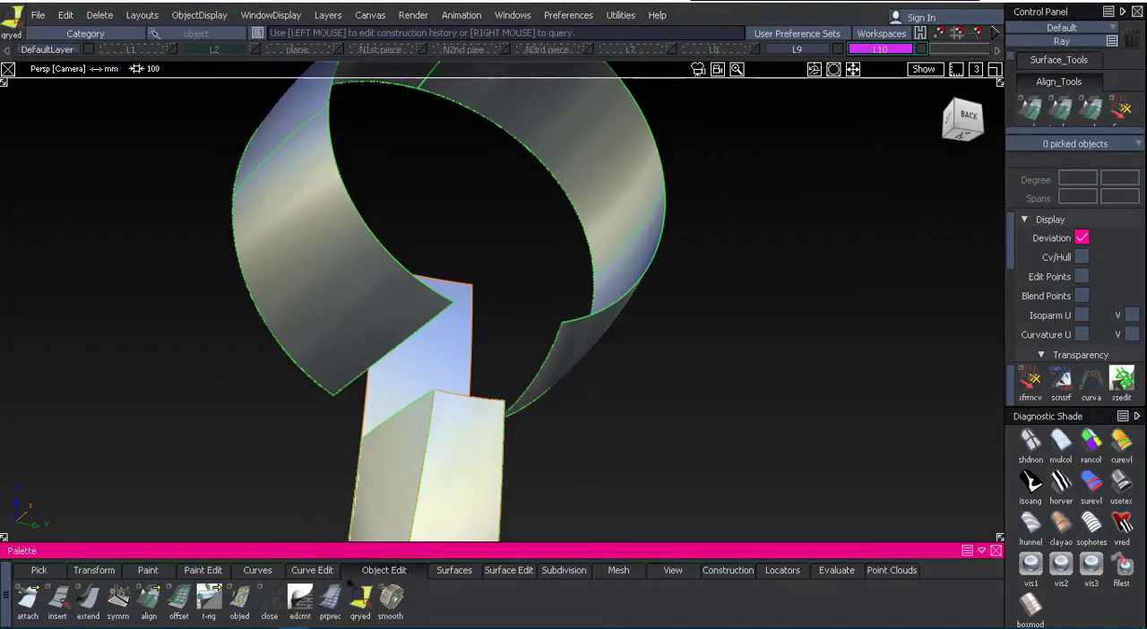
drag(522, 578, 511, 386)
click(311, 298)
click(674, 444)
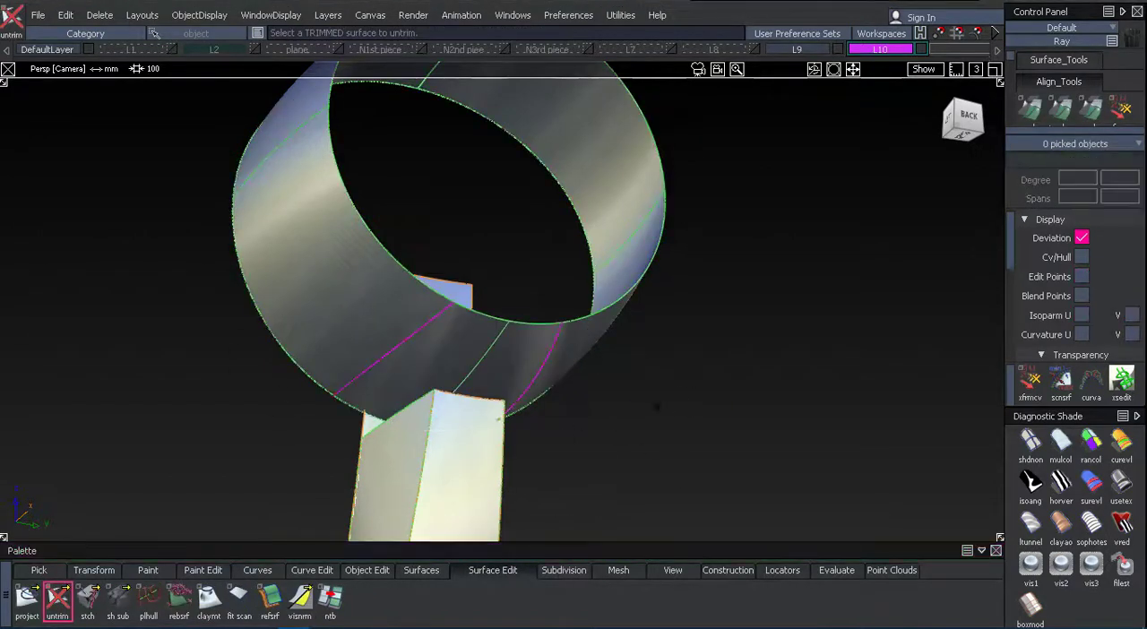
click(367, 428)
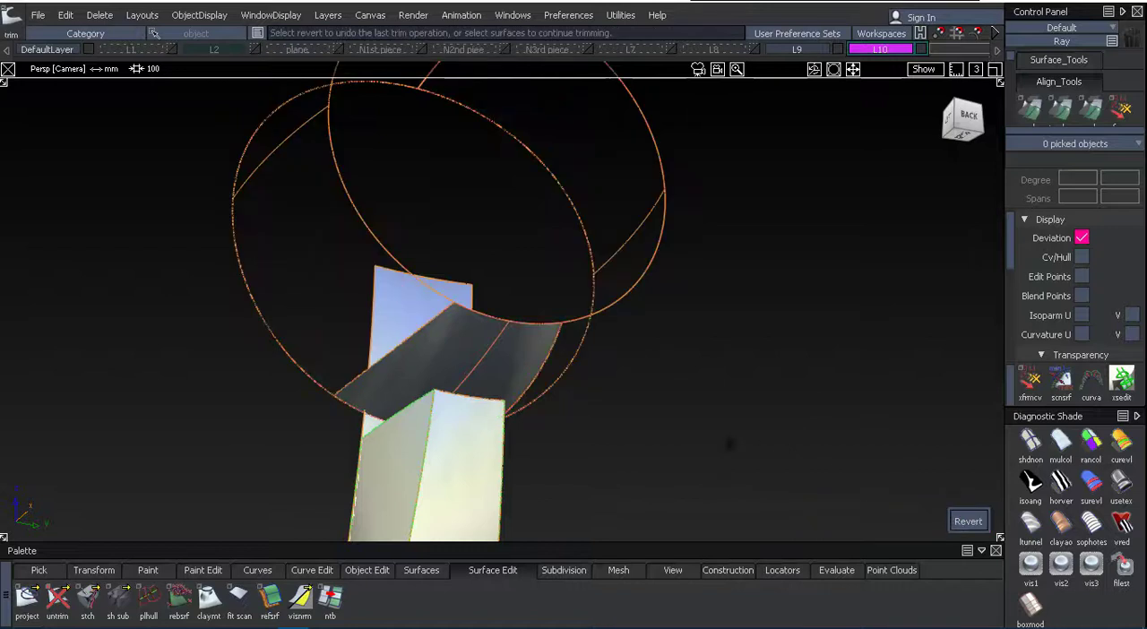
Toggle the visibility of the revolved surfaces in layer L9 to identify which ring section each entry represents.
drag(800, 491, 709, 317)
mouse_move(862, 7)
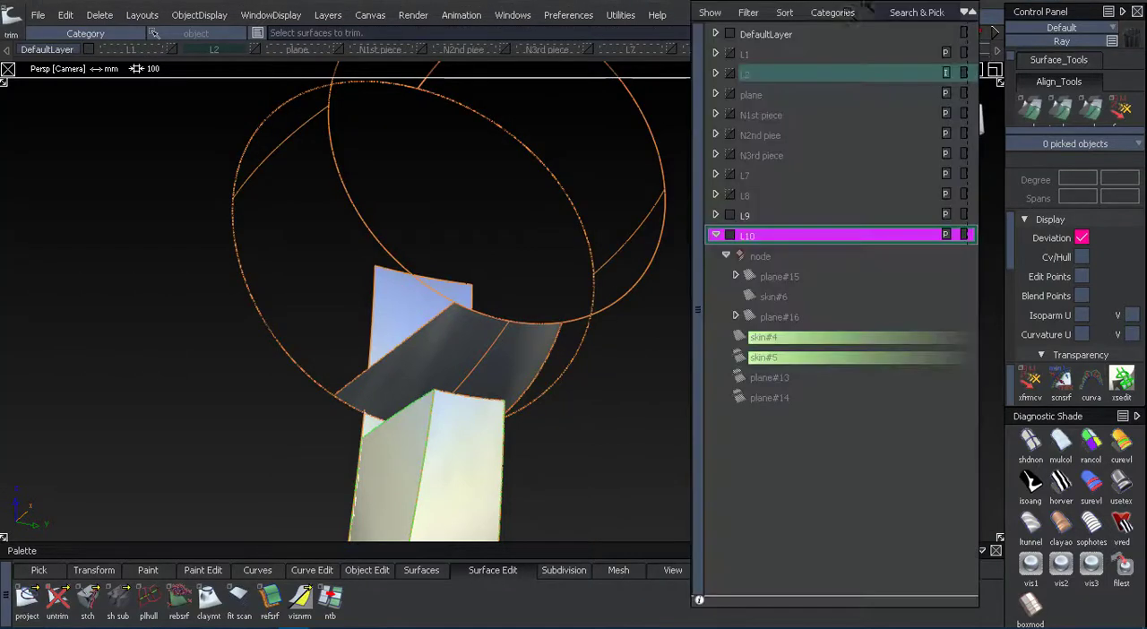
click(715, 215)
right_click(780, 256)
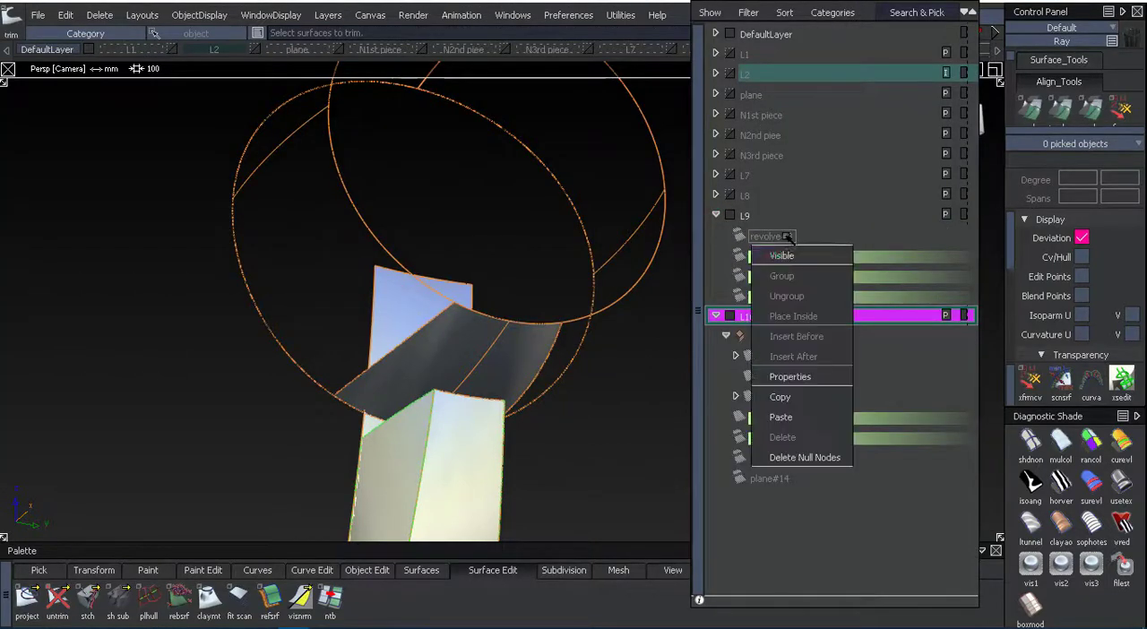
click(789, 257)
right_click(787, 239)
click(786, 254)
right_click(784, 256)
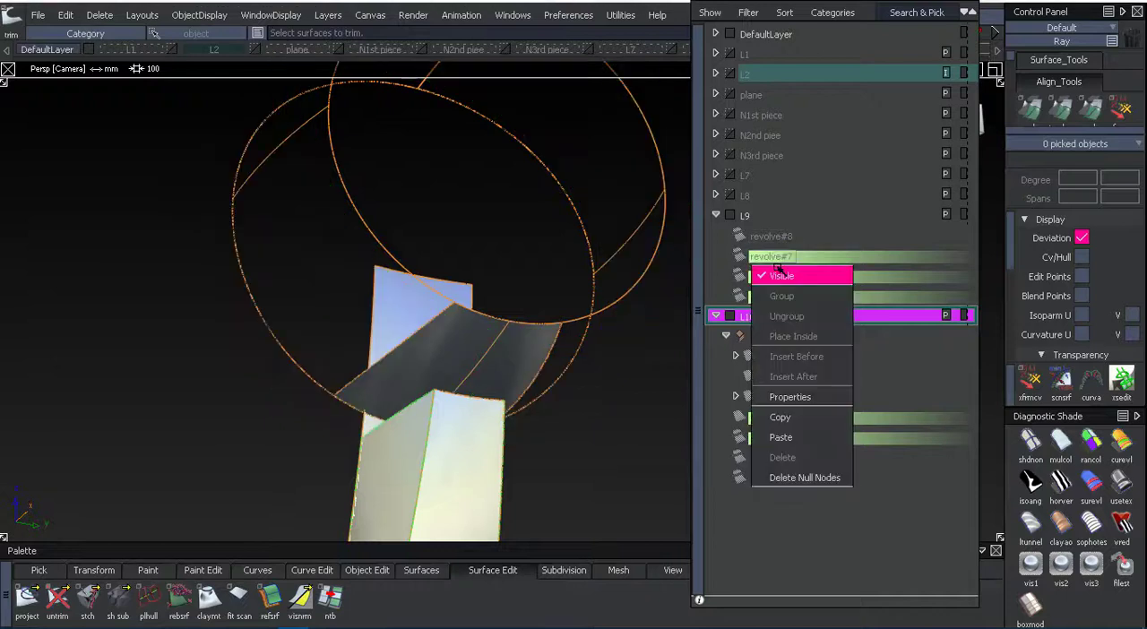
click(784, 274)
right_click(786, 258)
click(788, 277)
right_click(789, 278)
click(789, 294)
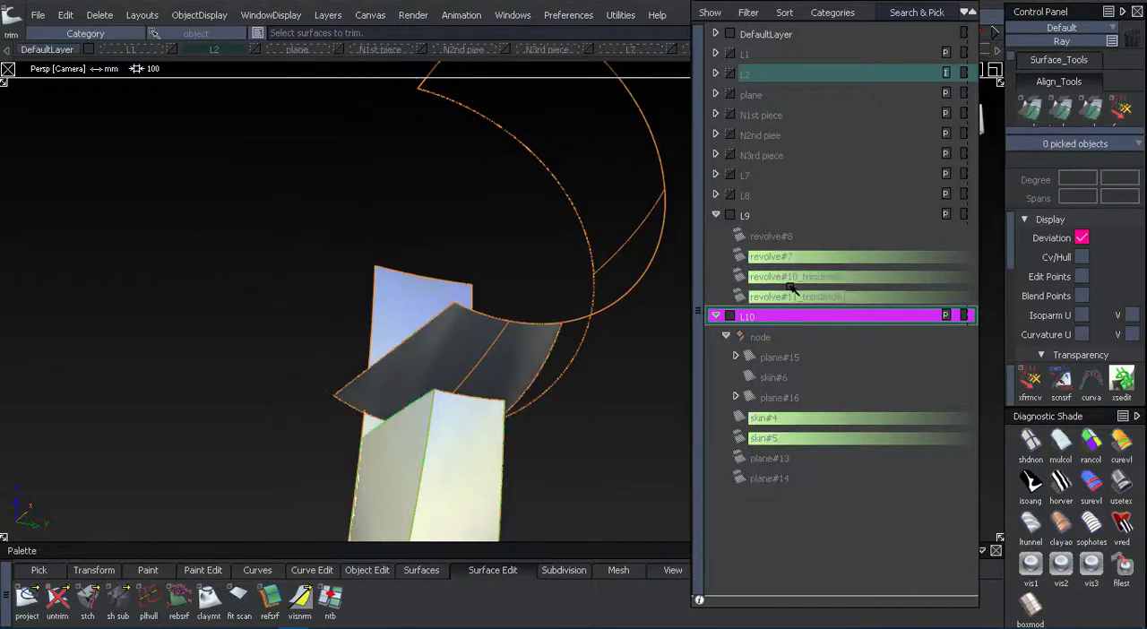
right_click(793, 280)
click(794, 293)
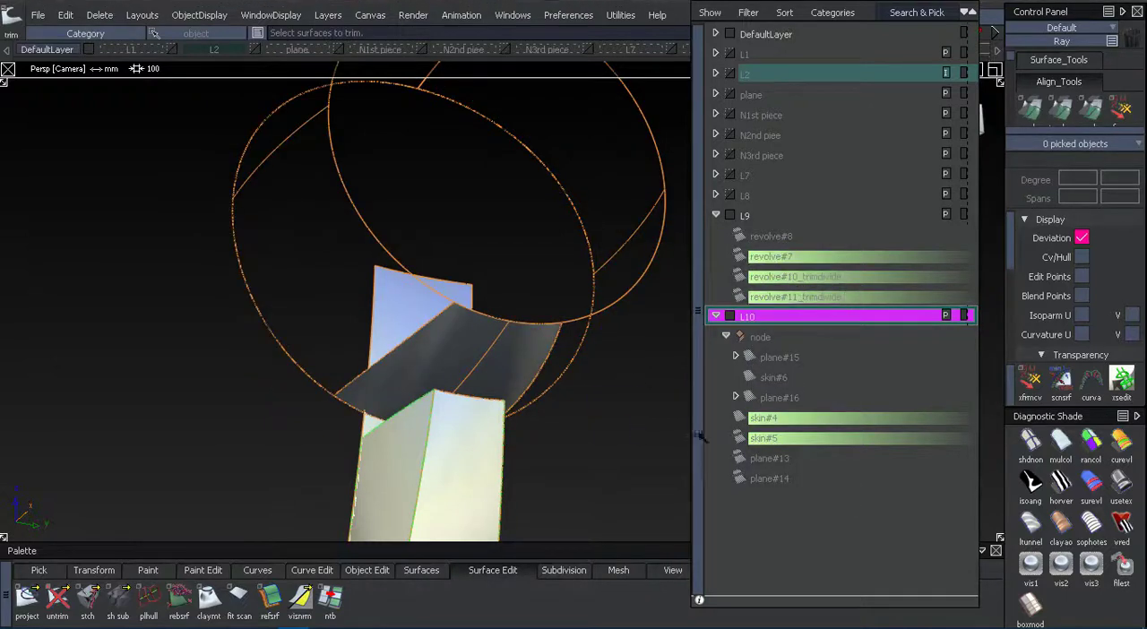
key(ctrl+5)
alt+shift+drag(605, 394, 619, 396)
ctrl+shift+drag(676, 452, 694, 425)
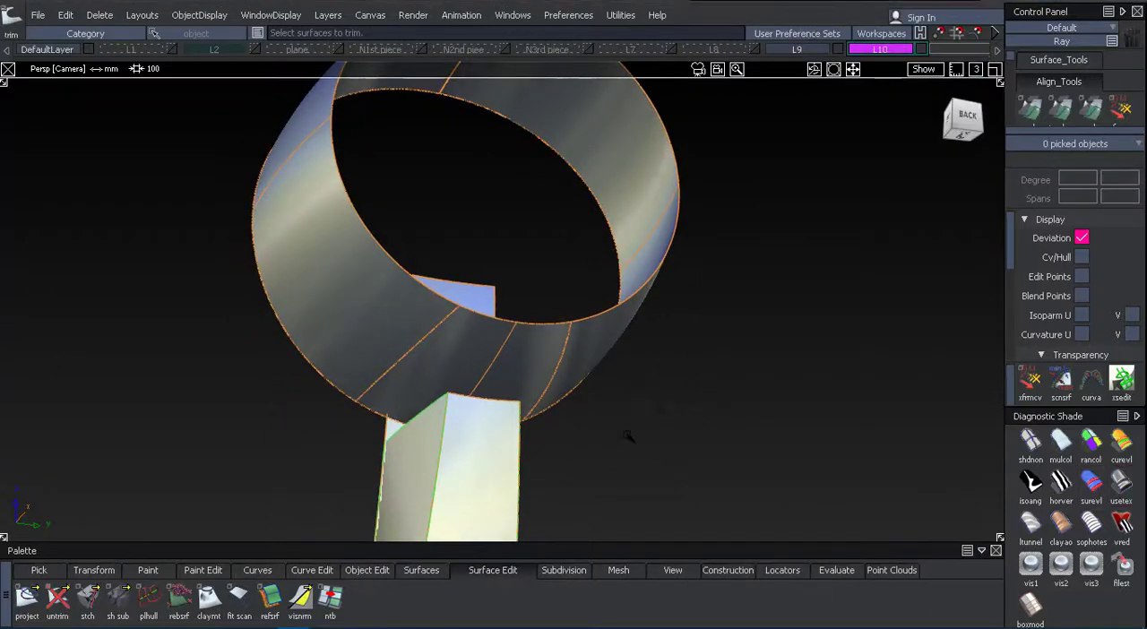
Hide revolve#7 in layer L9 to leave a gap in the ring above the handle.
key(ctrl+5)
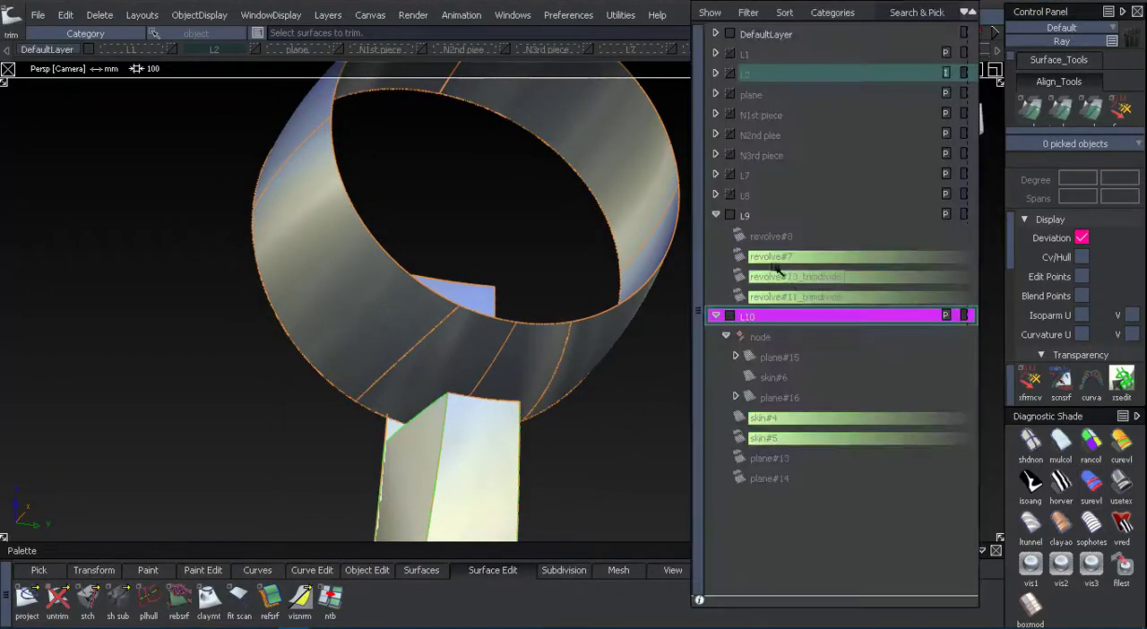
right_click(775, 260)
click(778, 272)
key(ctrl+5)
Build freeform blends with G2 Curvature between the handle's upper side edges and the ring's trimmed edges on both sides.
alt+shift+drag(617, 435, 128, 478)
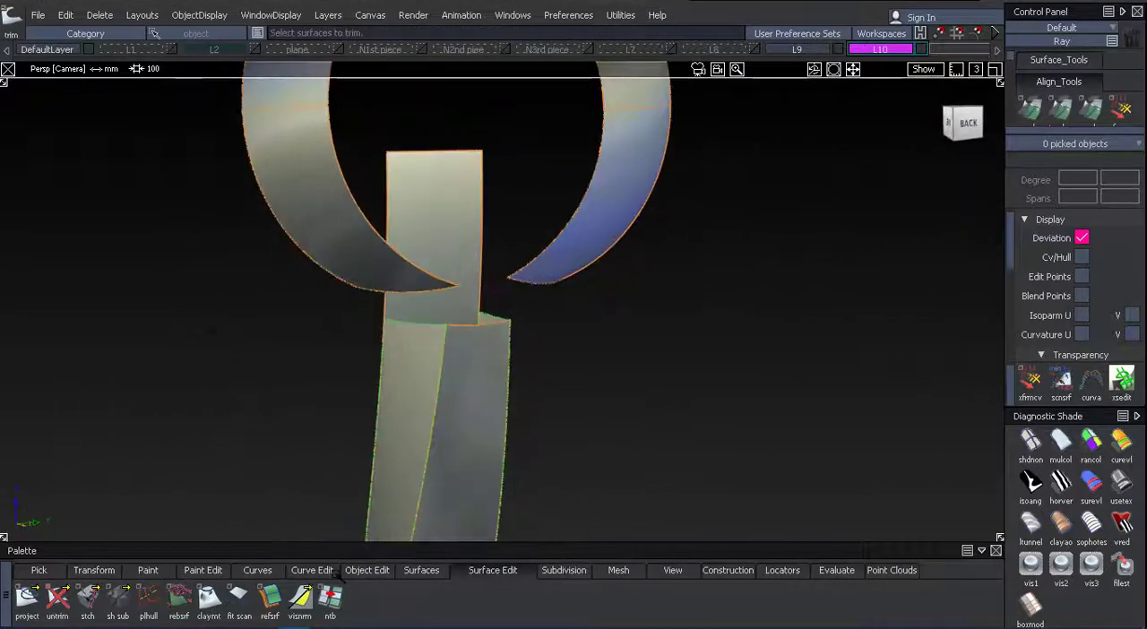
click(436, 573)
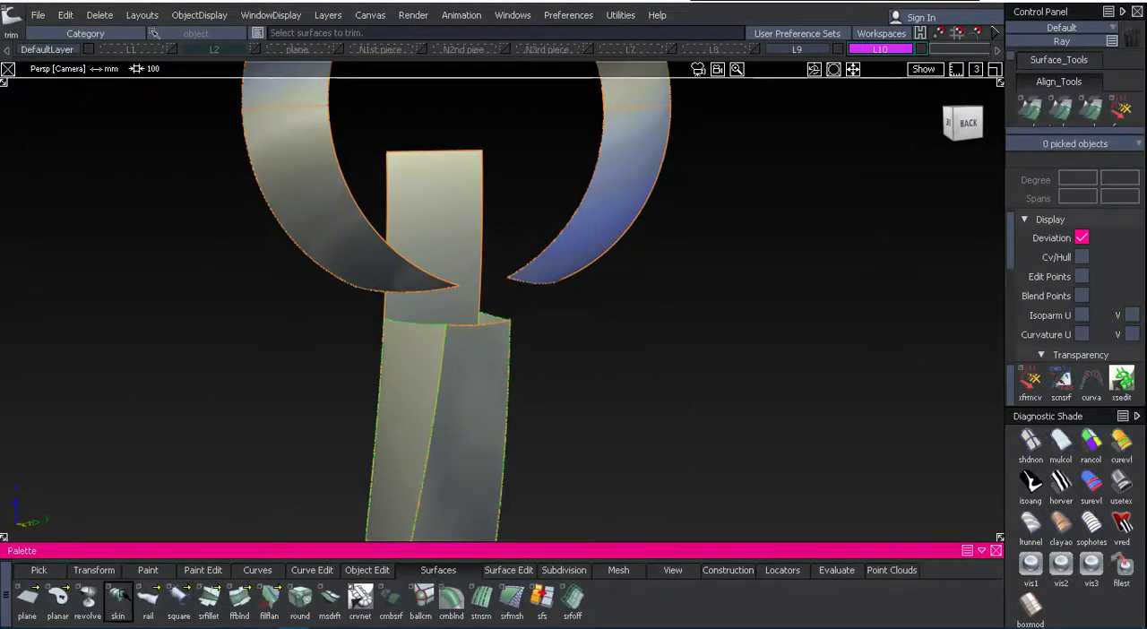
click(239, 598)
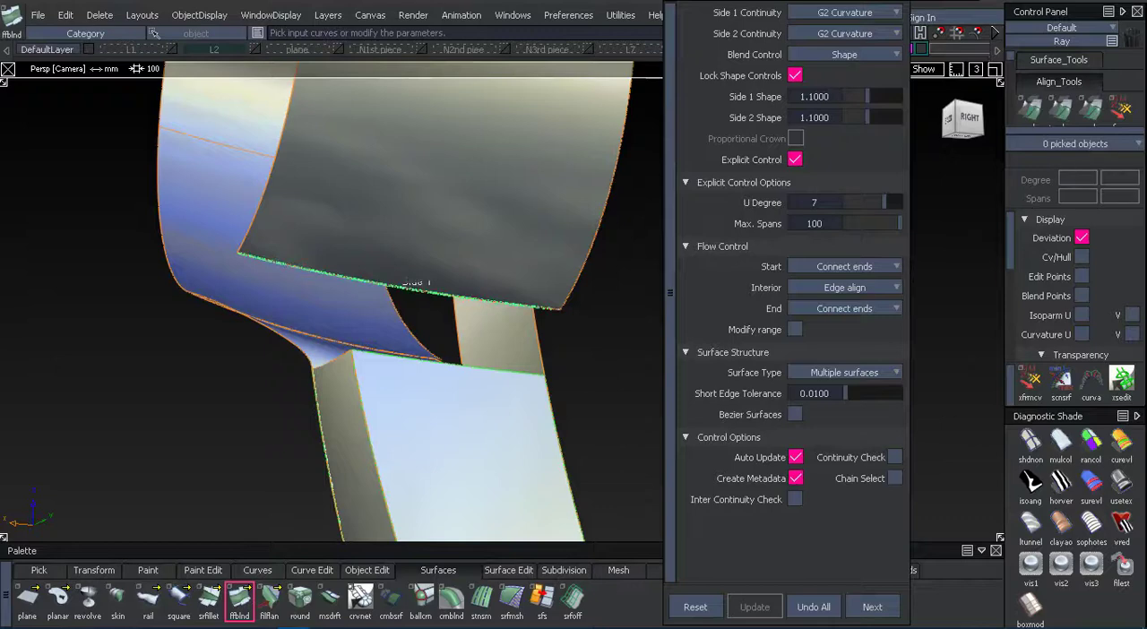
alt+shift+drag(476, 368, 552, 266)
click(473, 346)
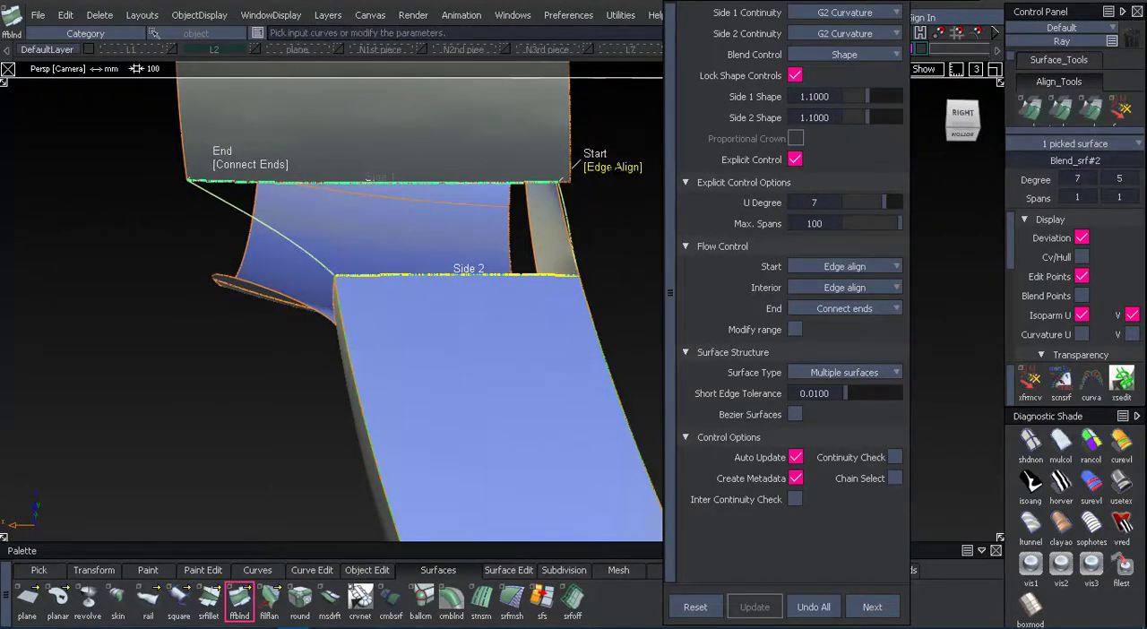
click(1122, 514)
click(872, 607)
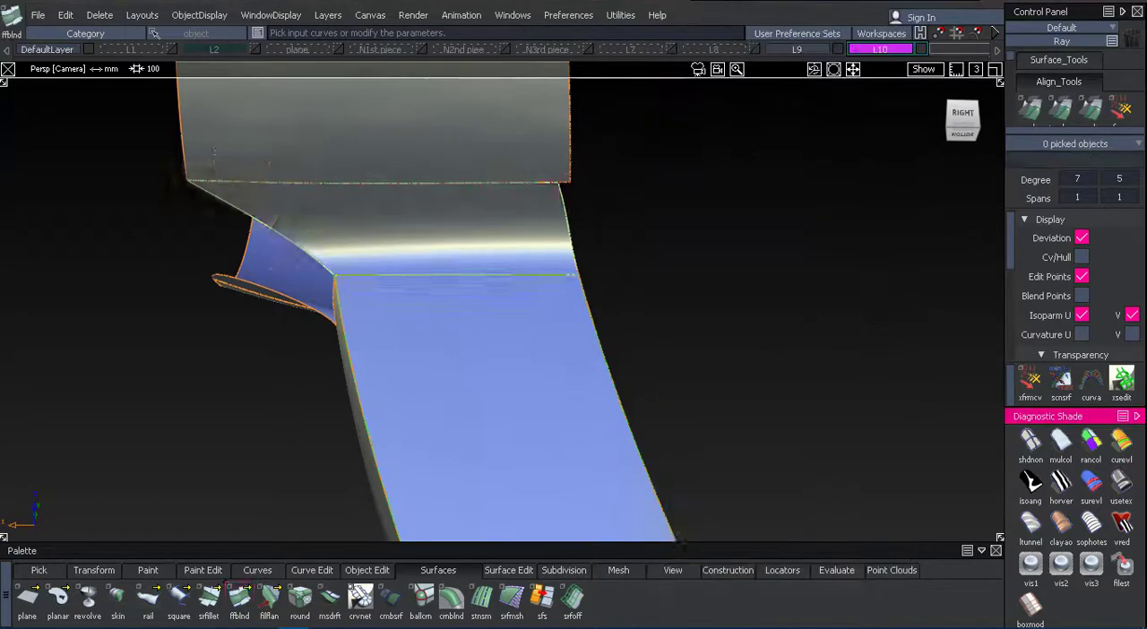
Set the interior flow of the right-side handle blend to Connect and open the opposite blend for editing.
mouse_move(788, 296)
alt+shift+mouse_down()
mouse_move(599, 229)
mouse_move(502, 260)
mouse_move(415, 243)
mouse_move(299, 194)
mouse_move(275, 263)
mouse_move(271, 212)
mouse_move(135, 230)
mouse_move(480, 281)
mouse_move(69, 228)
mouse_move(314, 279)
alt+shift+mouse_up()
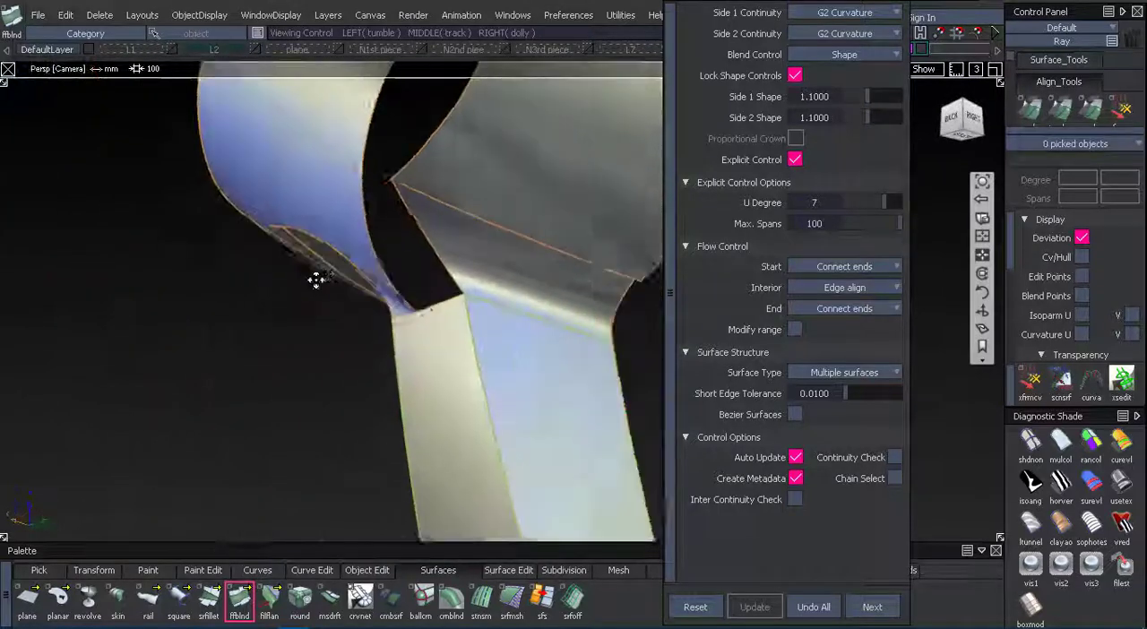
alt+shift+middle_drag(315, 279, 269, 291)
alt+shift+right_drag(268, 291, 328, 287)
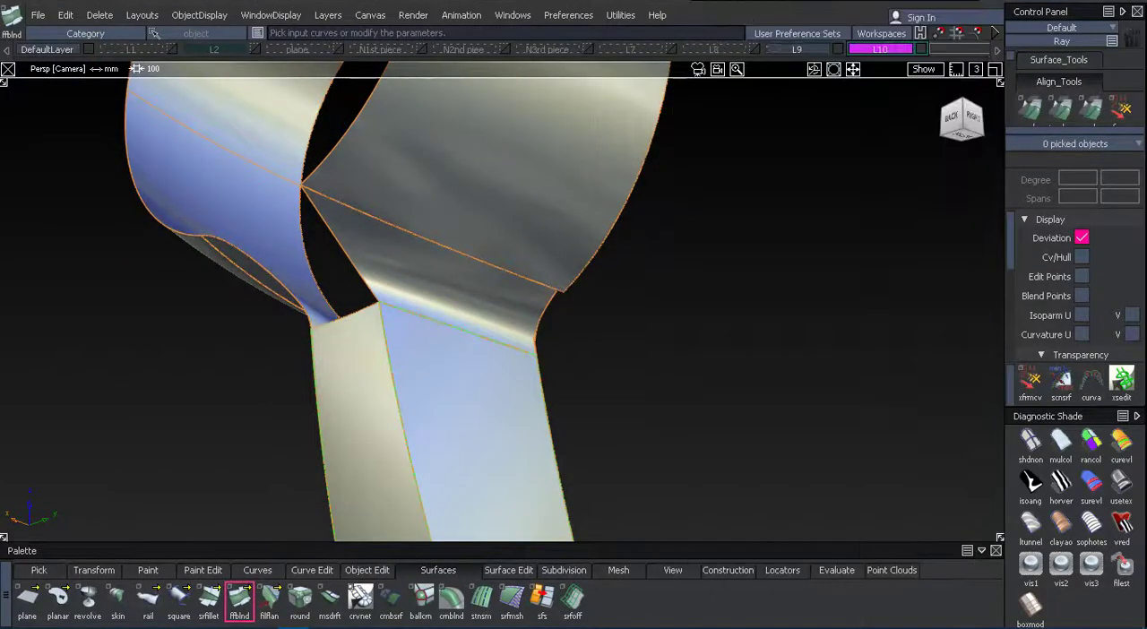
click(495, 285)
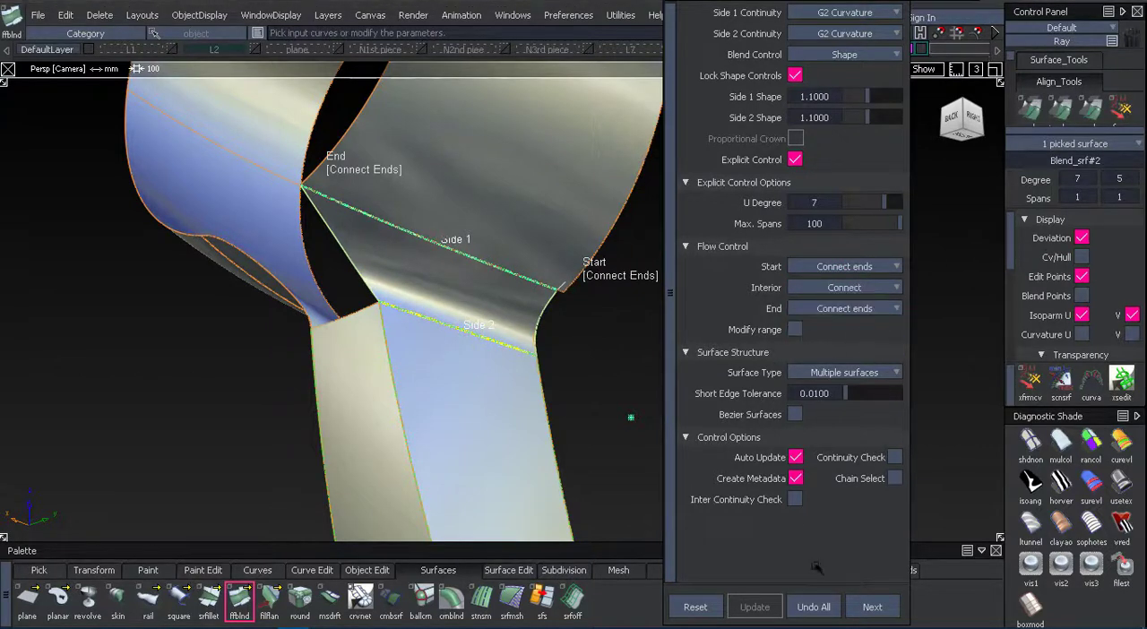
alt+shift+drag(626, 415, 811, 327)
click(366, 325)
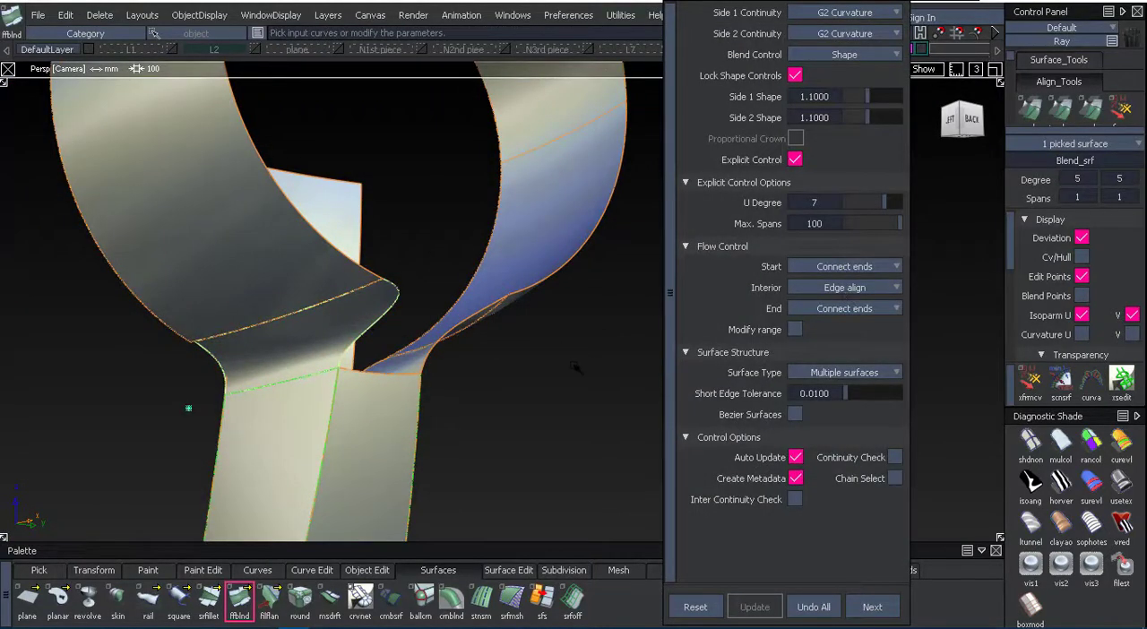
Delete the blend surface on the left side of the handle, keeping the right-side blend.
alt+shift+drag(578, 379, 535, 417)
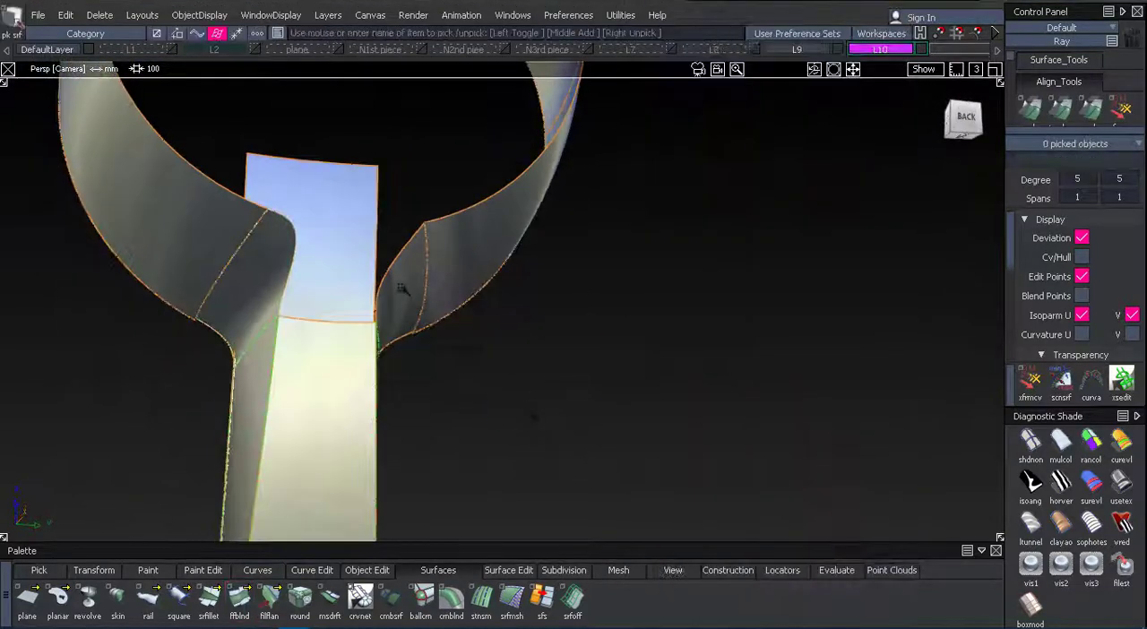
key(Delete)
click(491, 351)
alt+shift+drag(491, 351, 448, 330)
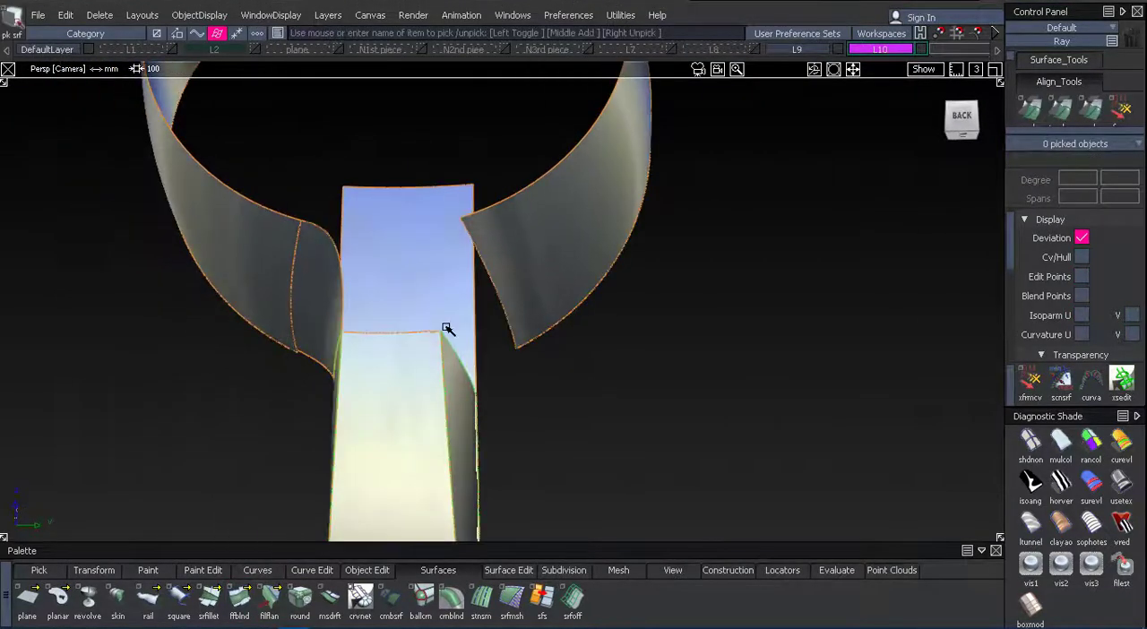
alt+shift+drag(662, 348, 755, 342)
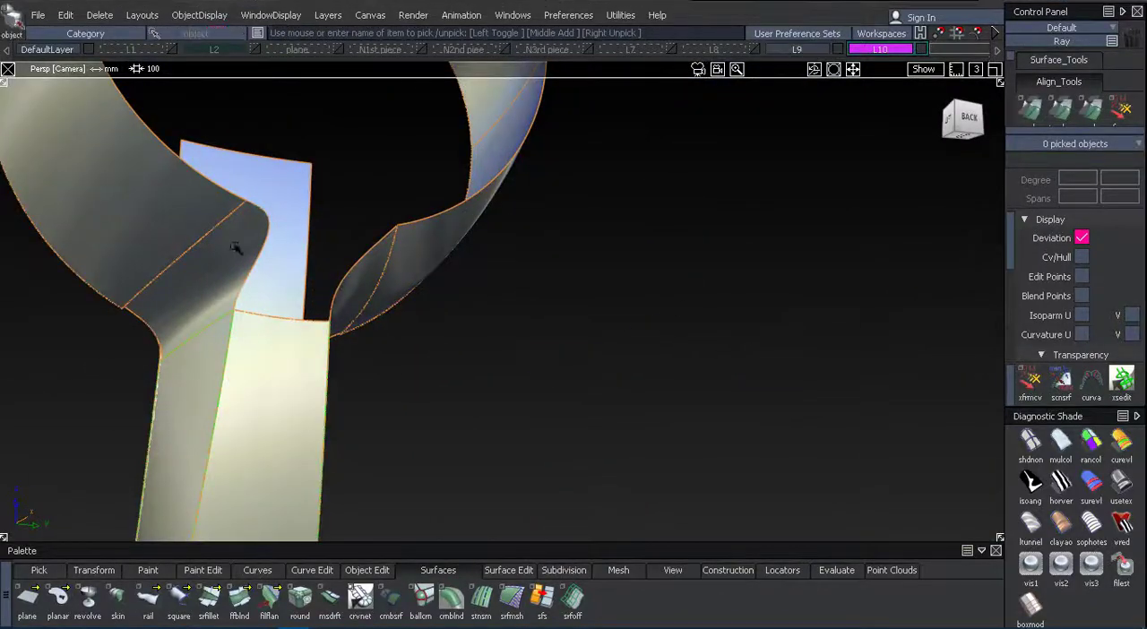
alt+shift+drag(480, 307, 222, 195)
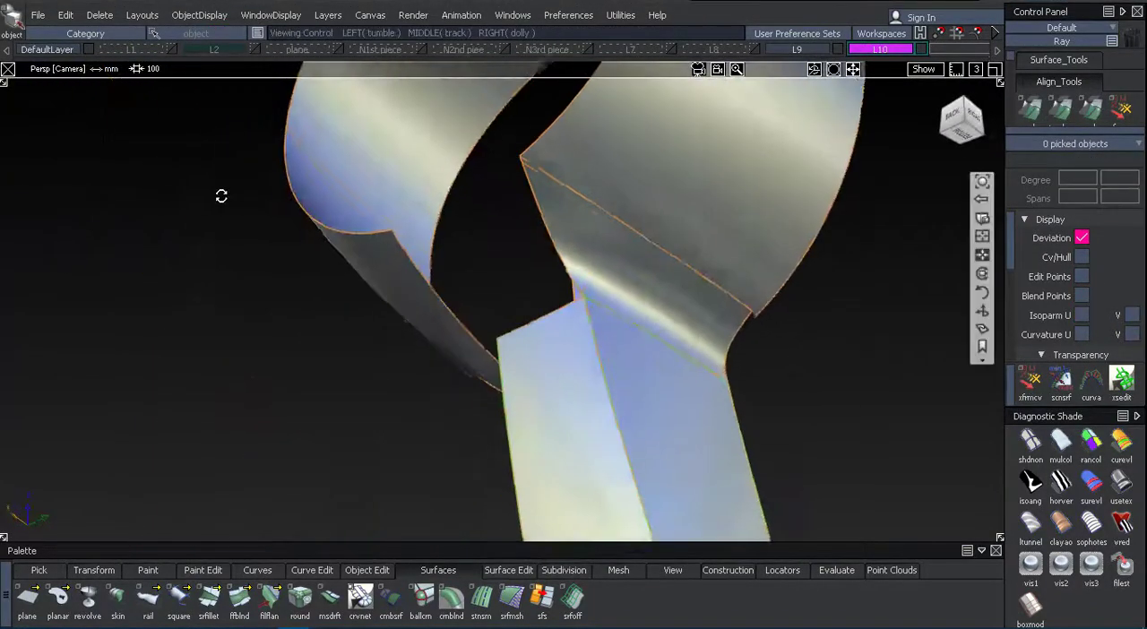
Examine the right-side blend's flow into the ring and handle with zebra-stripe shading.
mouse_move(758, 301)
alt+shift+mouse_down()
mouse_move(622, 416)
mouse_move(796, 360)
mouse_move(947, 330)
mouse_move(1014, 403)
mouse_move(895, 490)
mouse_move(830, 379)
mouse_move(660, 243)
mouse_move(610, 353)
mouse_move(750, 364)
mouse_move(233, 246)
mouse_move(2, 317)
mouse_move(428, 189)
mouse_move(182, 269)
mouse_move(271, 215)
mouse_move(480, 282)
mouse_move(550, 225)
alt+shift+mouse_up()
alt+shift+middle_drag(550, 225, 514, 358)
click(1060, 483)
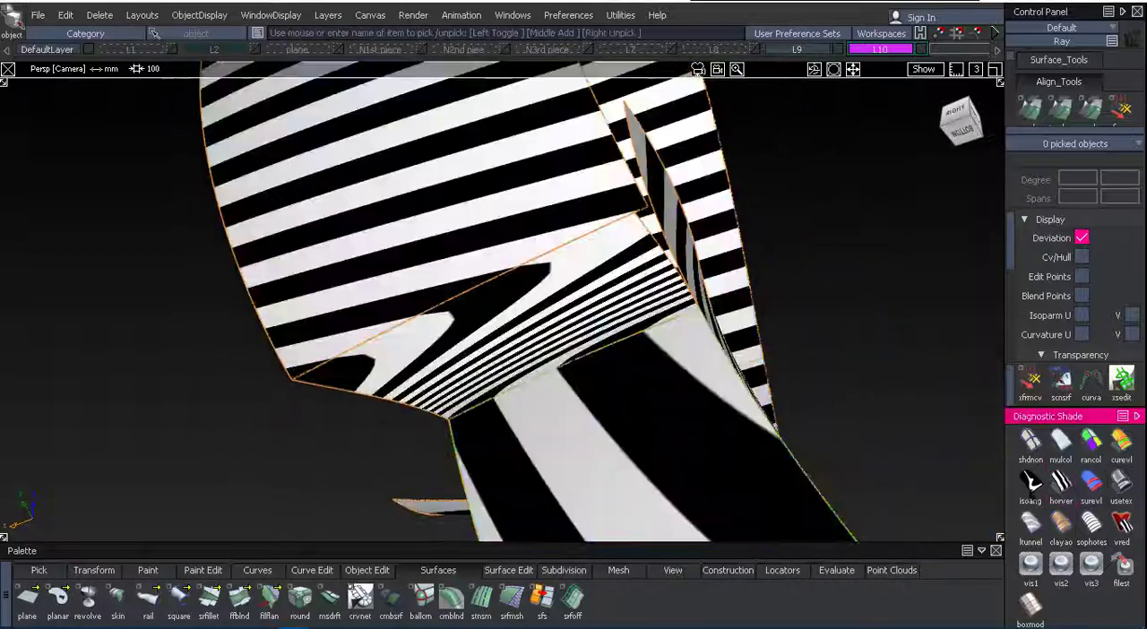
mouse_move(610, 477)
alt+shift+right_down()
mouse_move(602, 447)
mouse_move(714, 356)
mouse_move(595, 407)
alt+shift+right_up()
alt+shift+drag(596, 407, 654, 502)
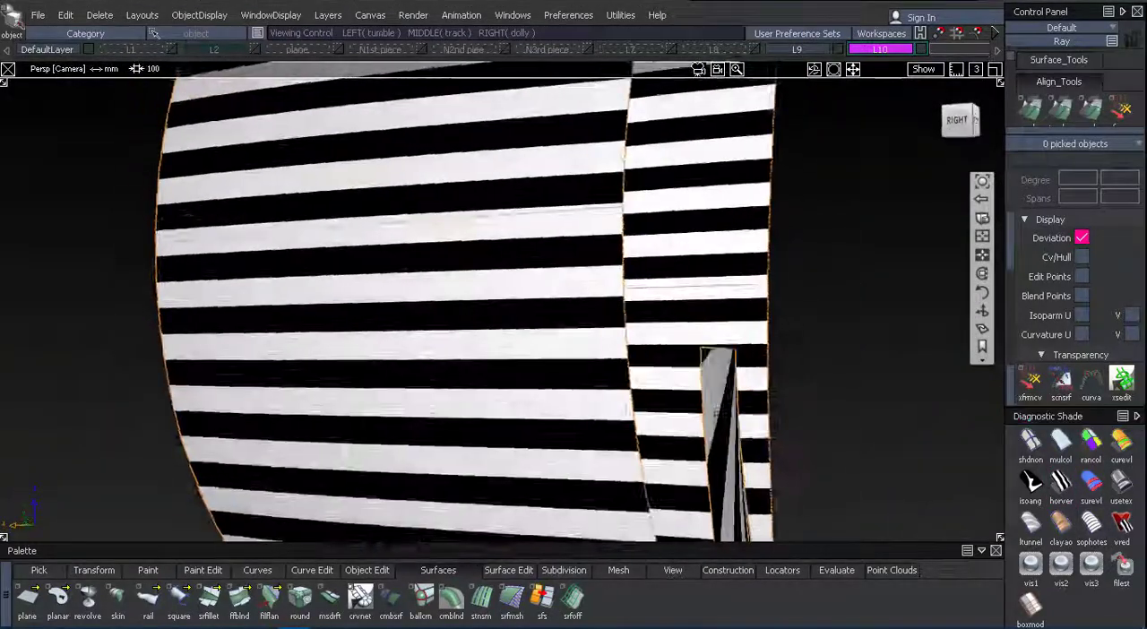
alt+shift+middle_drag(654, 501, 731, 346)
alt+shift+drag(732, 345, 905, 385)
Mirror the right-side blend to the other side of the handle and restore the normal surface shading.
alt+shift+drag(626, 367, 644, 357)
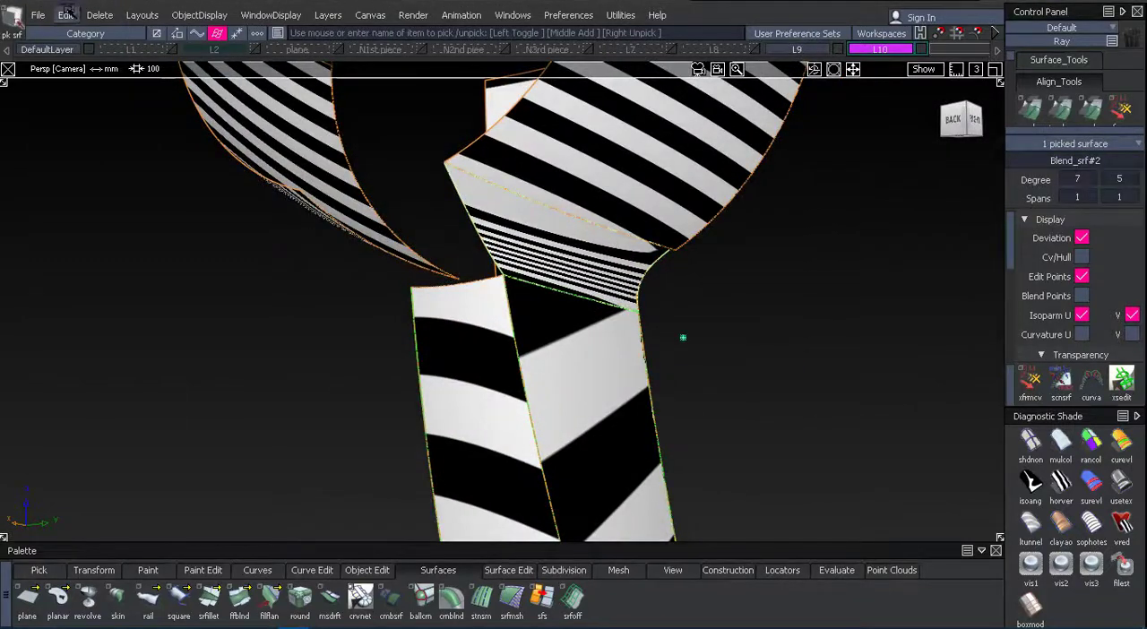
click(65, 14)
mouse_move(168, 219)
click(242, 238)
click(254, 311)
alt+shift+drag(254, 312, 555, 327)
click(1121, 484)
Fill the back gap with a two-rail surface, using the handle's top edge as generation curve and the blend edges as rails.
alt+shift+drag(430, 242, 269, 208)
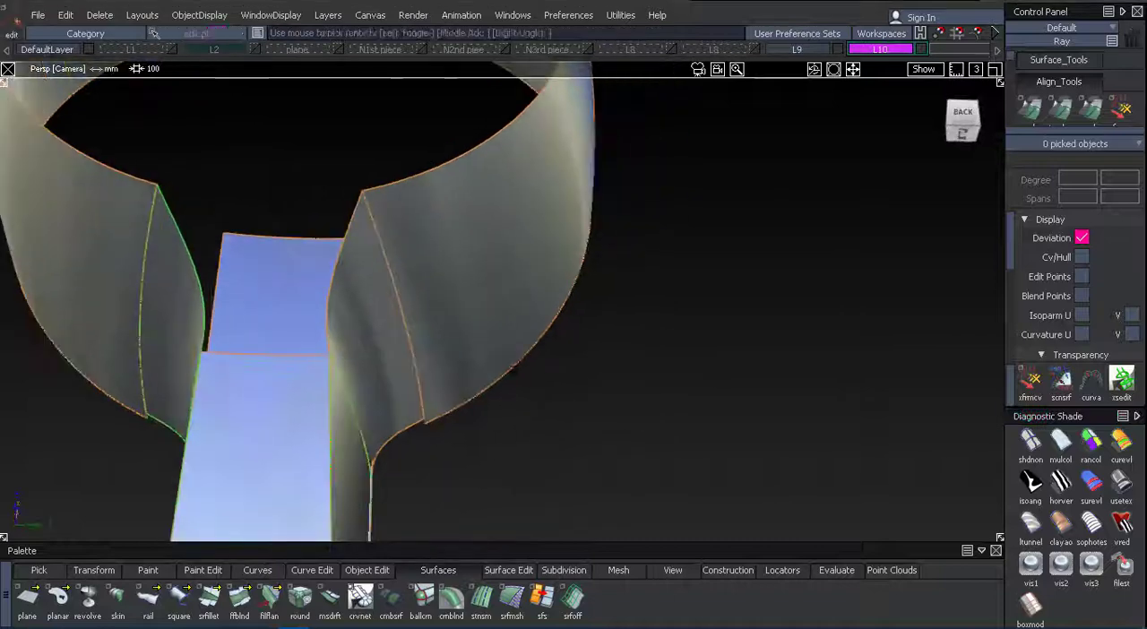
alt+shift+middle_drag(394, 484, 650, 385)
alt+shift+drag(649, 385, 489, 293)
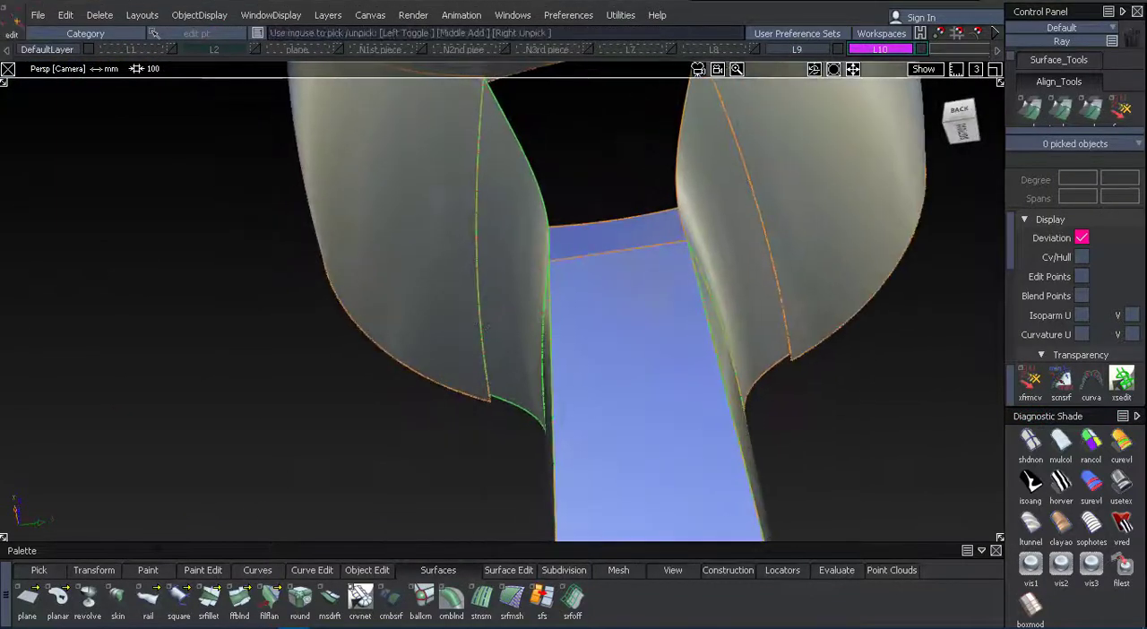
alt+shift+drag(385, 195, 273, 340)
click(376, 273)
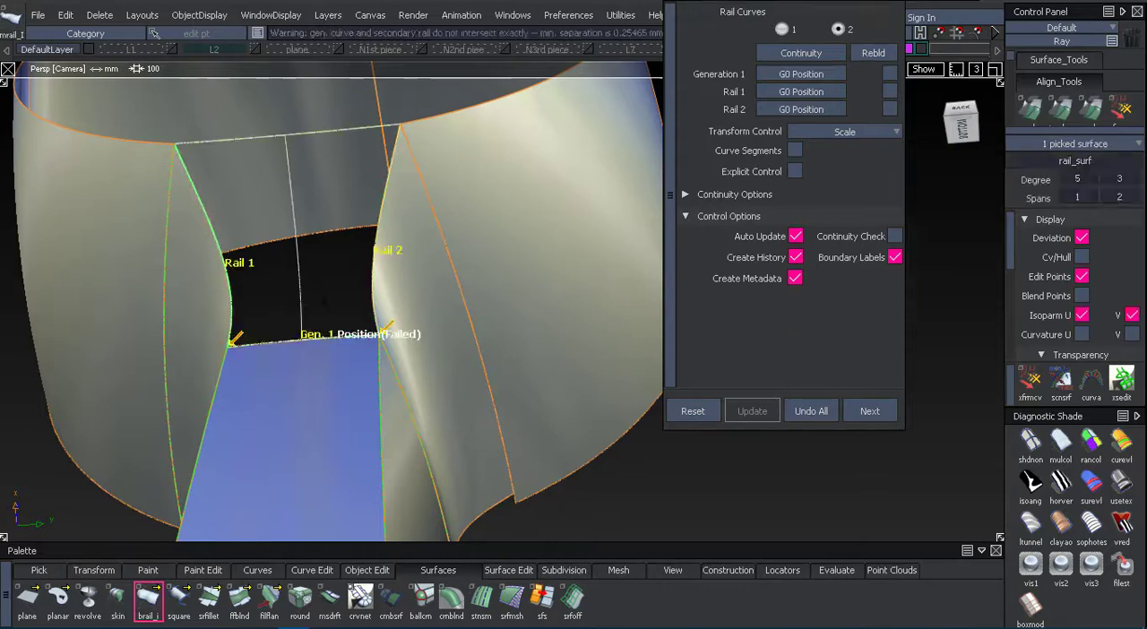
alt+shift+drag(295, 241, 388, 313)
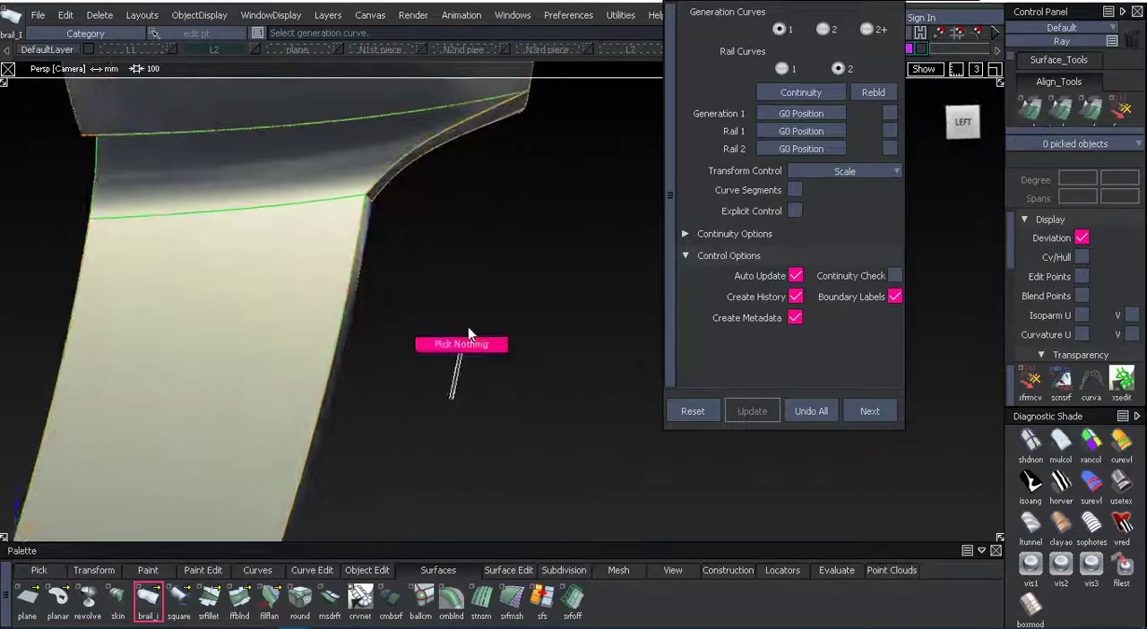
Copy and paste the two side blends and the back rail surface, hiding the original set.
alt+shift+drag(455, 358, 528, 354)
key(ctrl+6)
key(ctrl+6)
alt+shift+right_drag(529, 354, 604, 350)
ctrl+shift+drag(686, 324, 686, 298)
alt+shift+drag(645, 305, 374, 264)
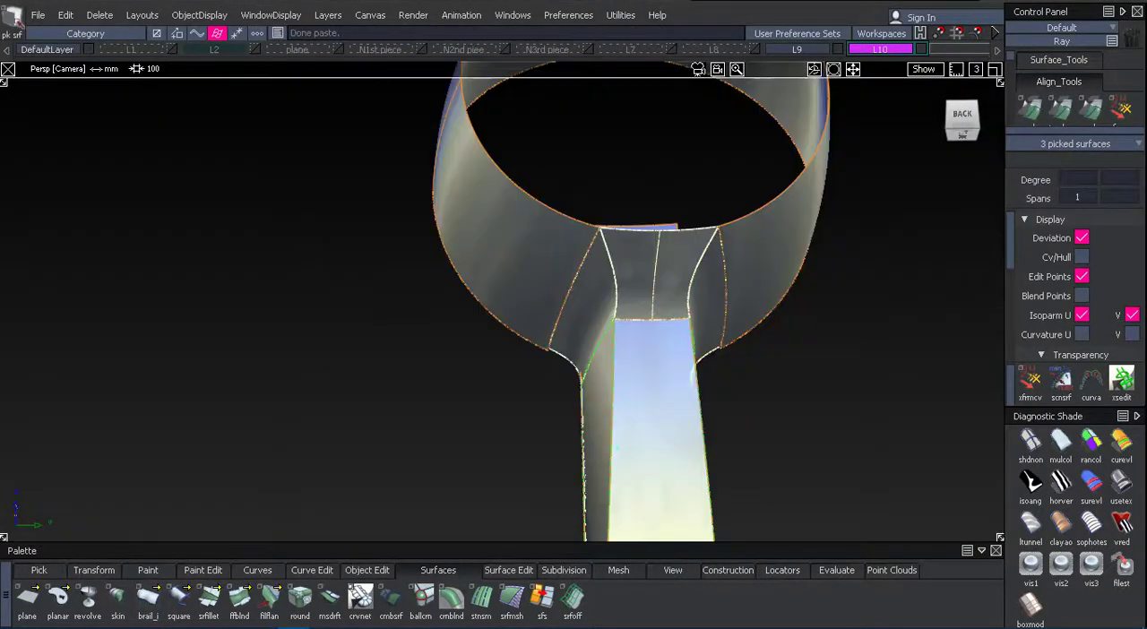
click(66, 15)
click(179, 260)
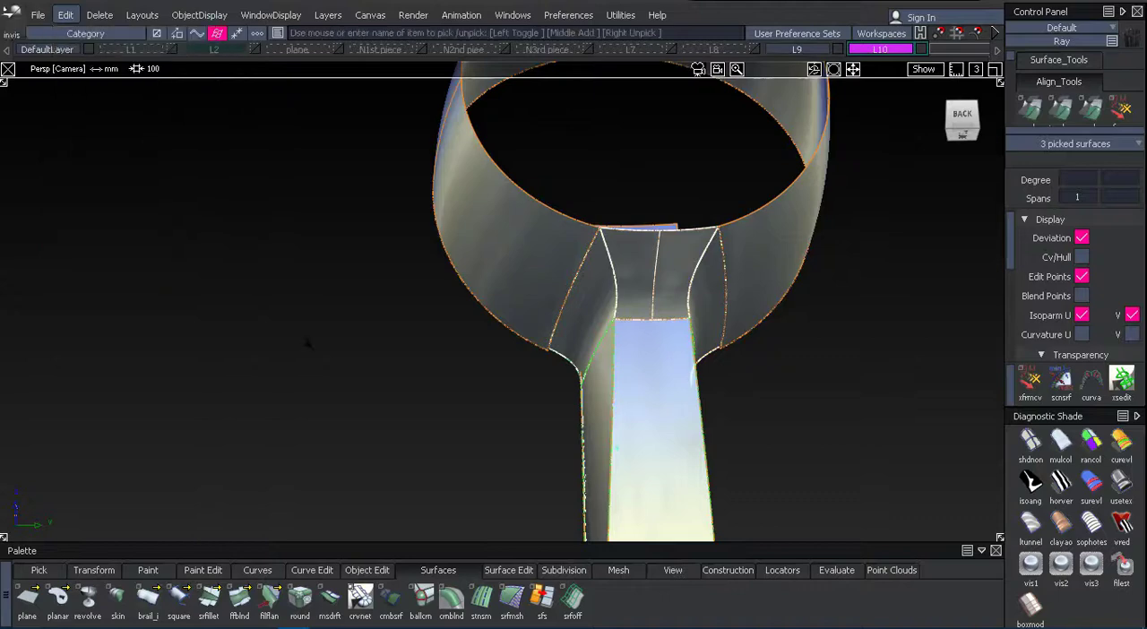
Extend the left-side blend past the front edge of the handle.
alt+shift+drag(761, 269, 576, 244)
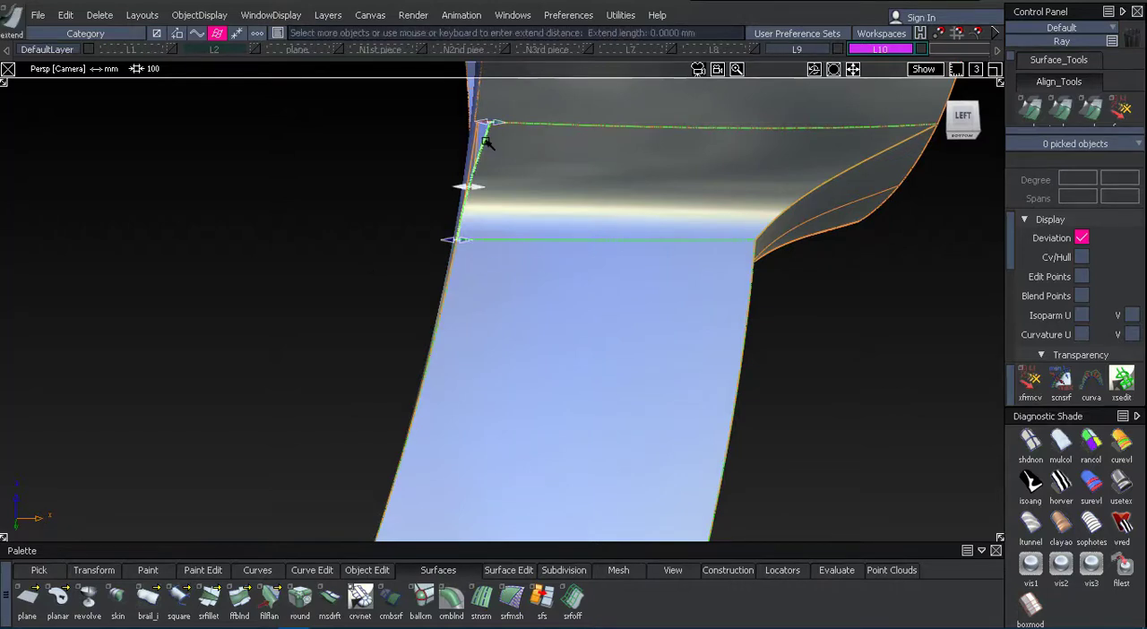
alt+shift+drag(394, 273, 496, 281)
alt+shift+right_drag(497, 281, 619, 285)
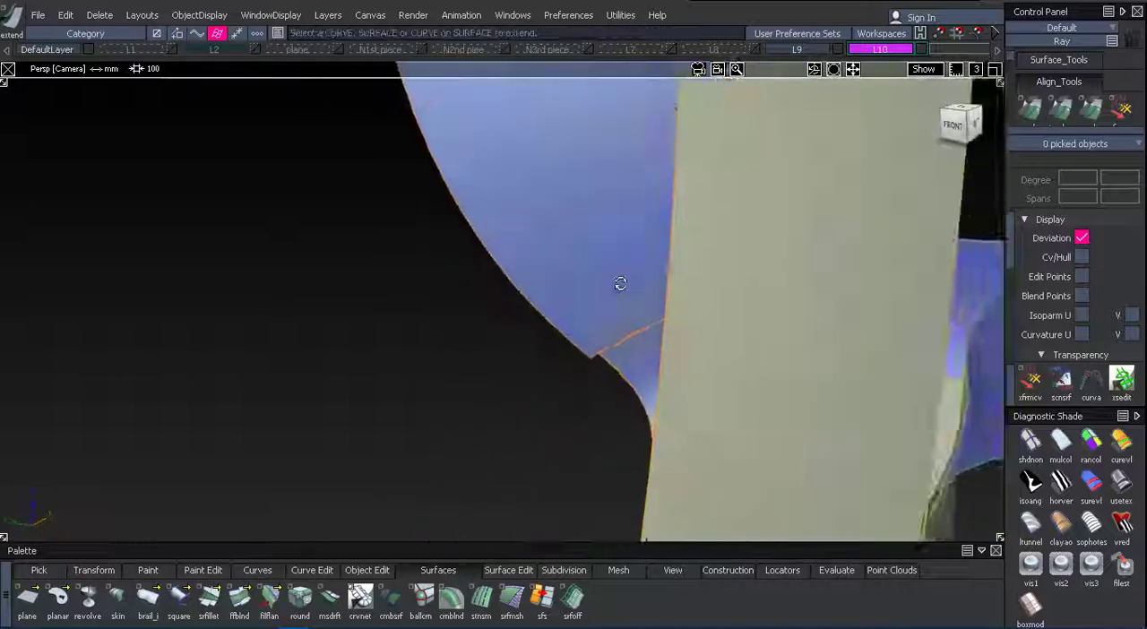
alt+shift+drag(619, 285, 503, 261)
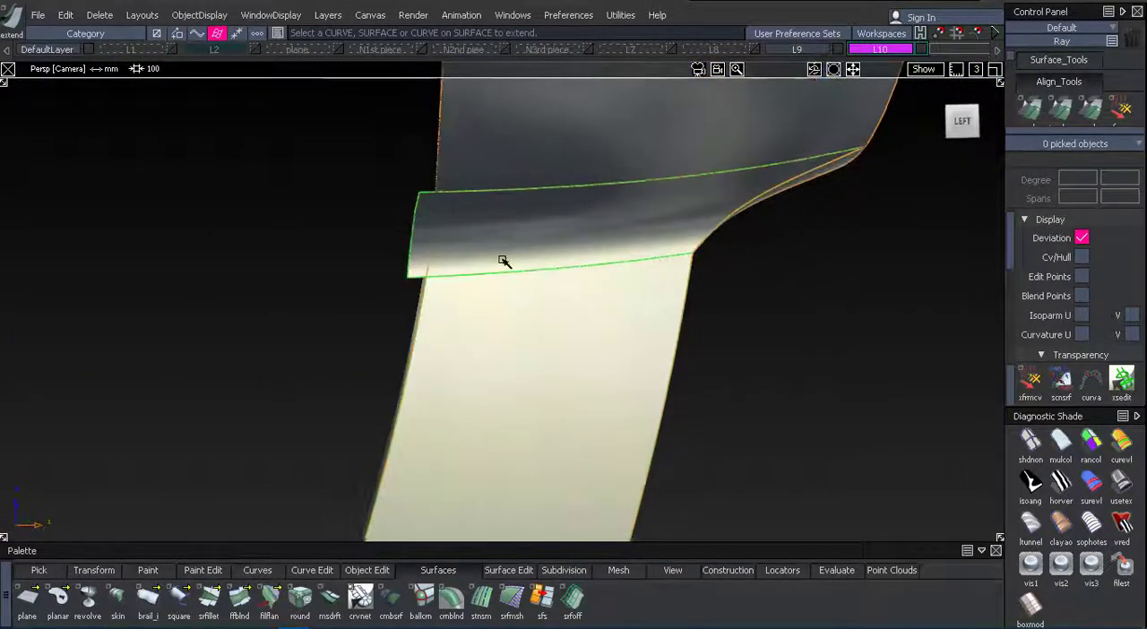
Show the plane layer and trim the extended left-side blend to the layer's large surface, flush with the handle front.
click(338, 50)
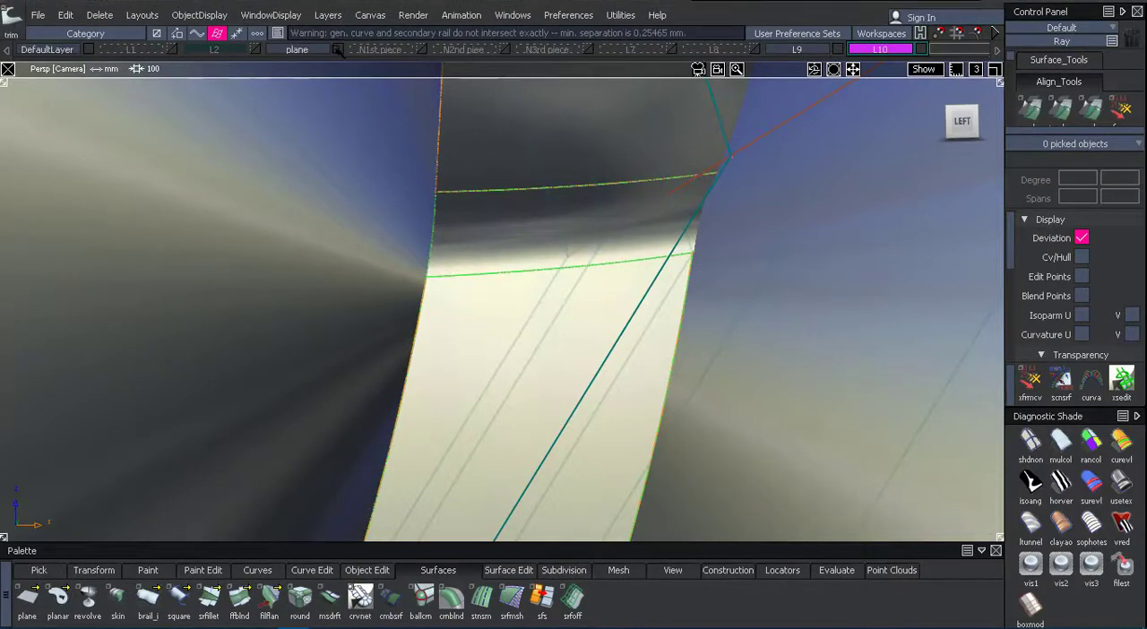
alt+shift+drag(376, 260, 717, 302)
alt+shift+middle_drag(717, 302, 144, 277)
alt+shift+drag(143, 278, 420, 241)
ctrl+shift+drag(420, 241, 389, 323)
alt+shift+middle_drag(389, 322, 291, 430)
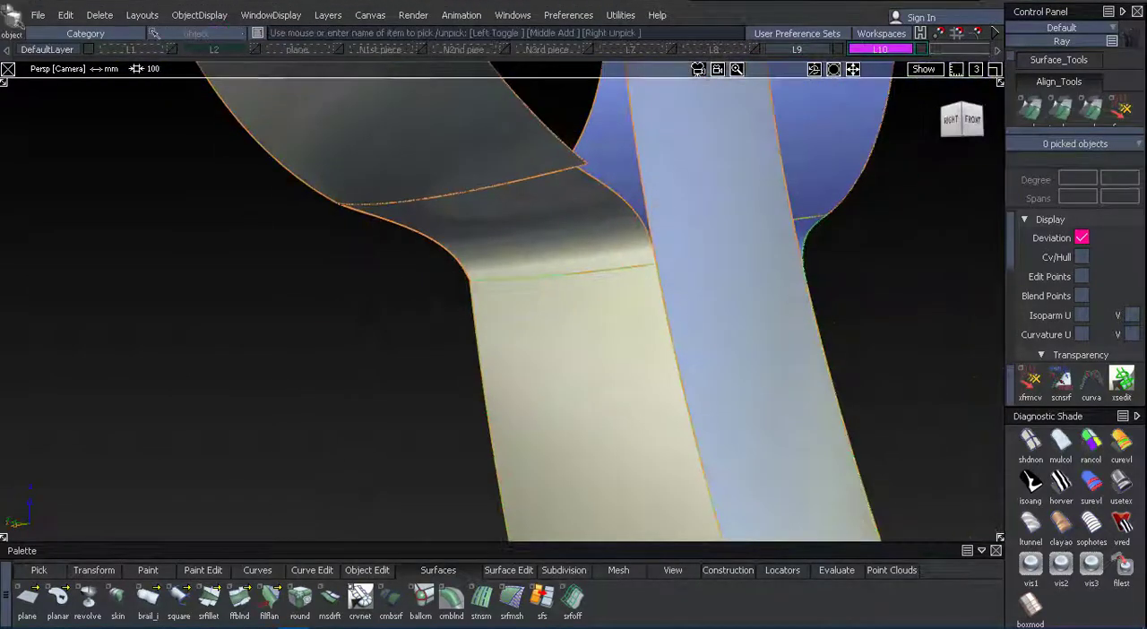
Mirror the trimmed left-side blend to the right side of the handle.
alt+shift+drag(419, 261, 233, 172)
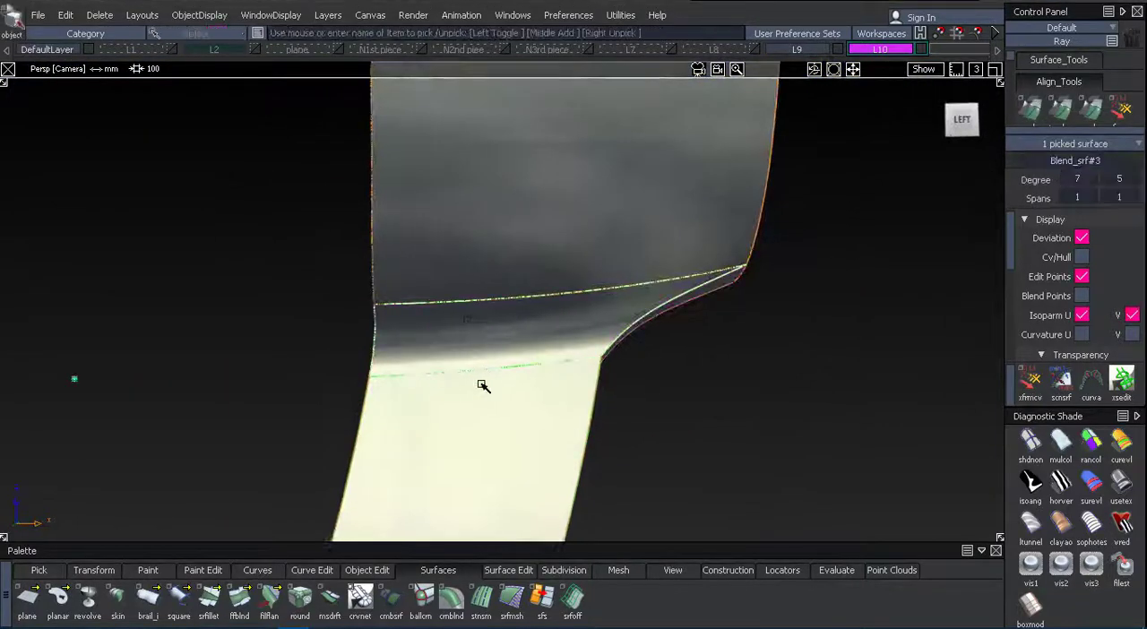
click(64, 14)
click(242, 237)
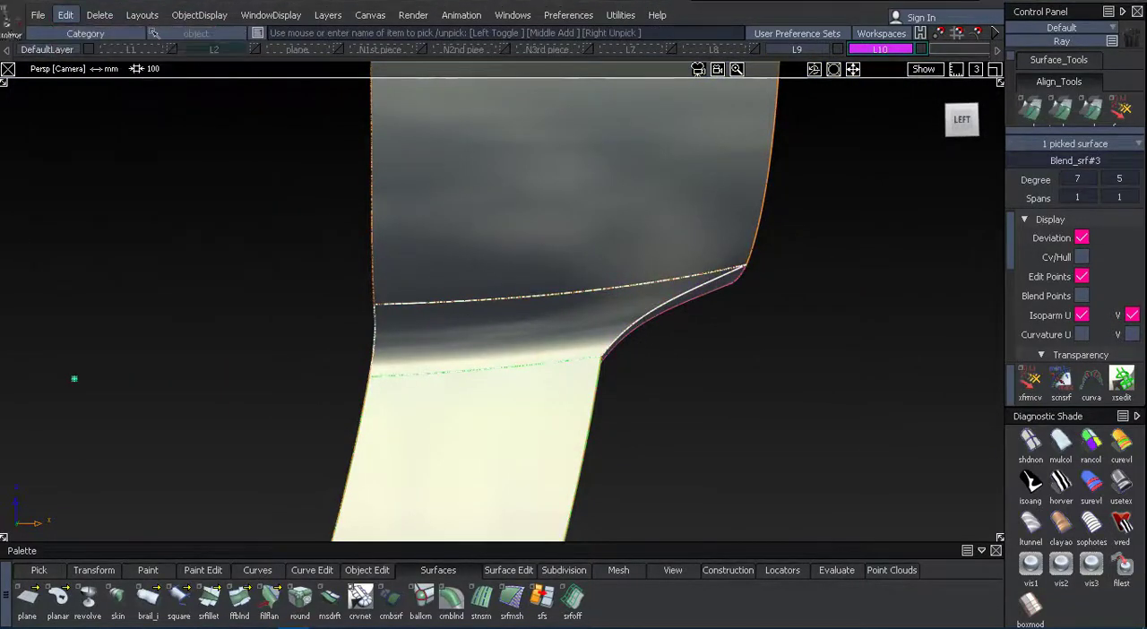
alt+shift+drag(327, 277, 433, 205)
alt+shift+drag(788, 381, 466, 278)
Show the N3rd piece layer alongside the ring and handle in the orthographic left view.
alt+shift+right_drag(632, 416, 571, 369)
alt+shift+drag(571, 369, 688, 380)
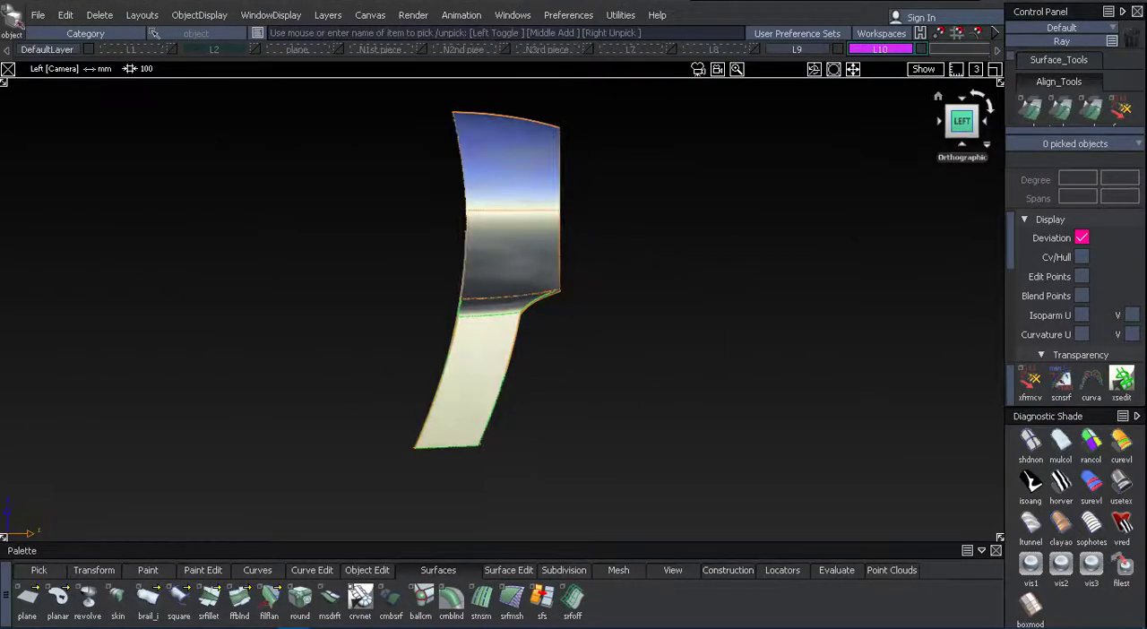
alt+shift+right_drag(860, 235, 777, 242)
alt+shift+middle_drag(777, 242, 854, 231)
alt+shift+right_drag(855, 231, 912, 226)
alt+shift+middle_drag(912, 226, 813, 237)
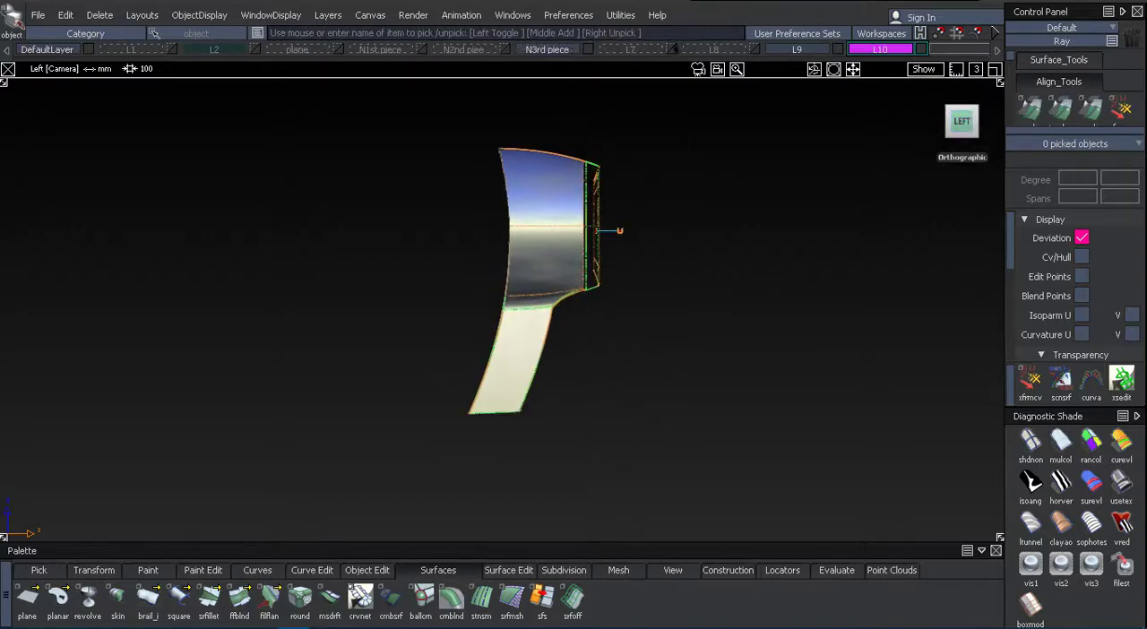